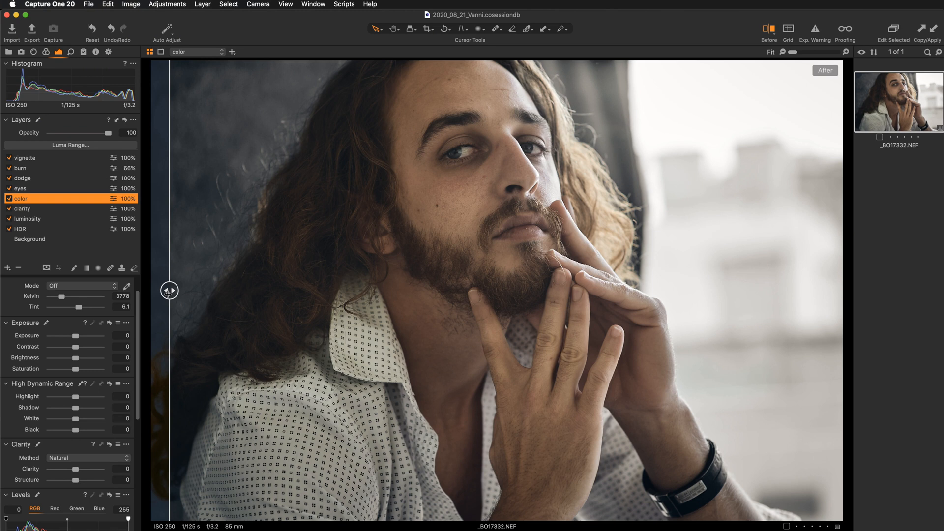
# Step: Compare the edited portrait with its original by sweeping the before/after split across the whole photo
pyautogui.moveTo(169, 291); pyautogui.dragTo(802, 288)
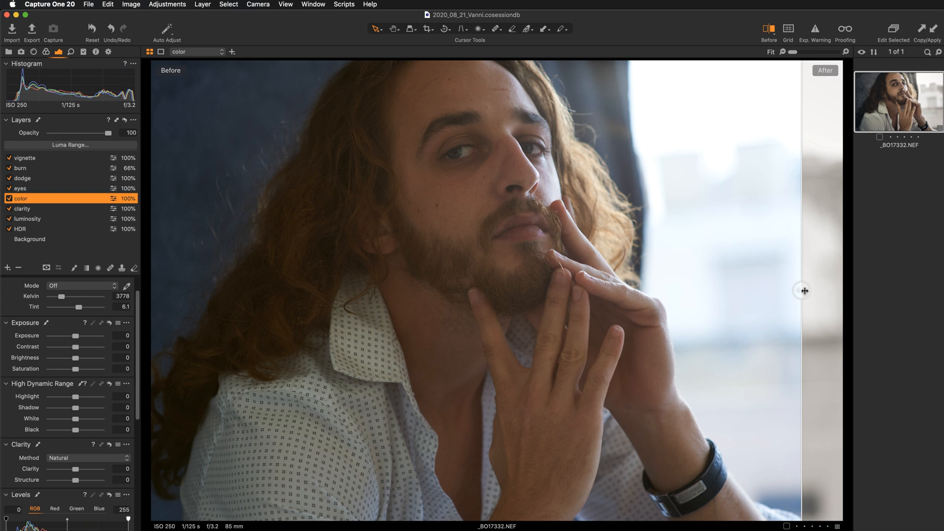
pyautogui.moveTo(804, 291); pyautogui.dragTo(204, 291)
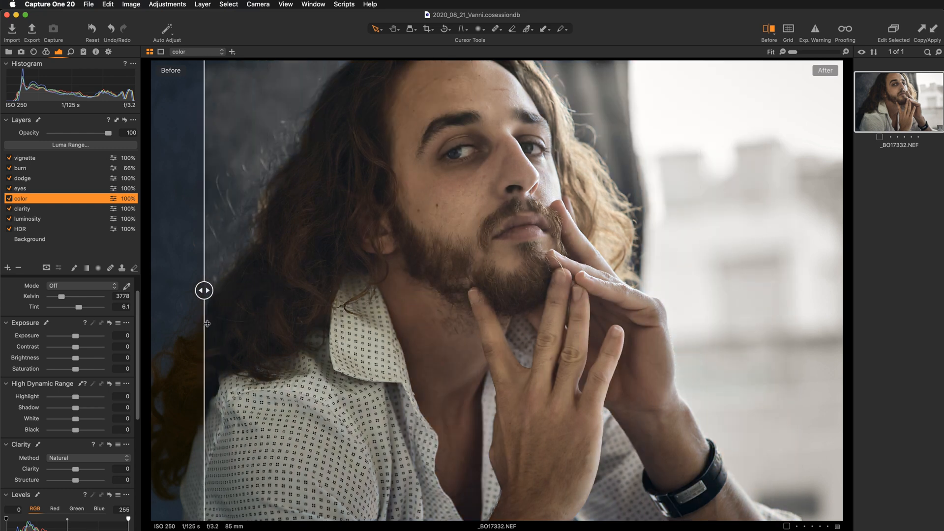
pyautogui.moveTo(207, 323); pyautogui.dragTo(801, 340)
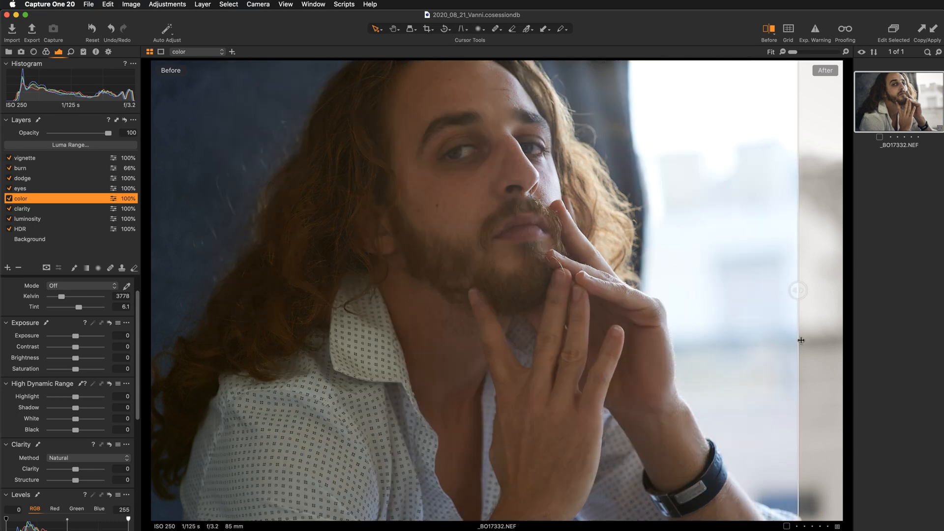
# Step: Create a new unedited variant of _BO17332.NEF and turn off the before/after comparison
pyautogui.rightClick(896, 96)
pyautogui.click(920, 120)
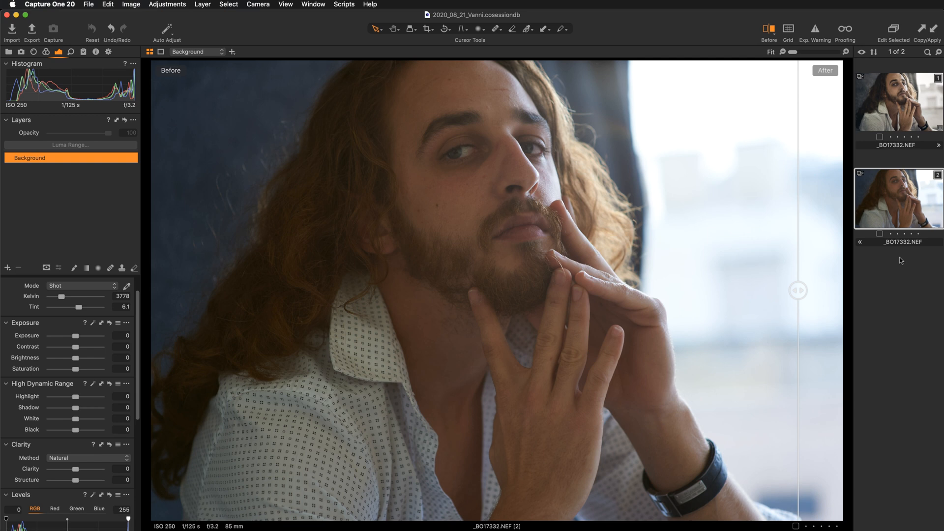
pyautogui.press('y')
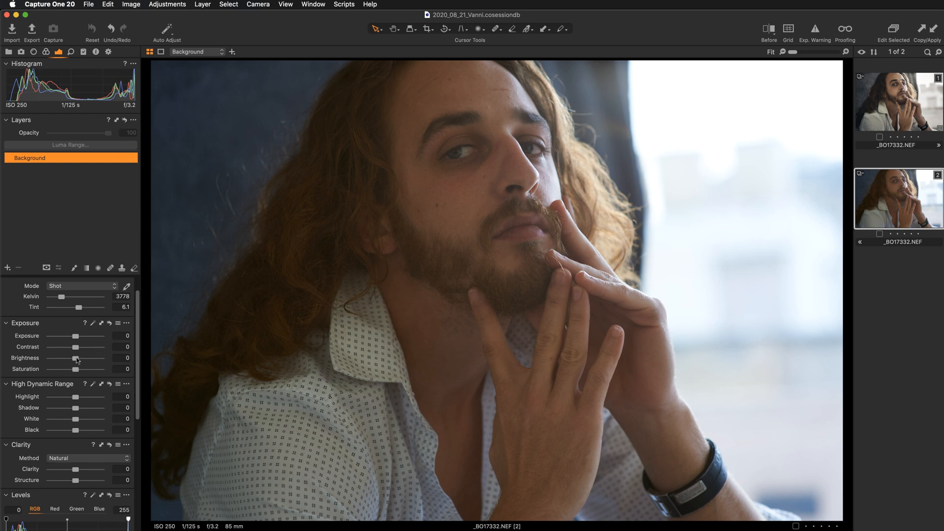
# Step: Expand the Base Characteristics and preview the Linear Response curve without applying it
pyautogui.scroll(2, 76, 359)
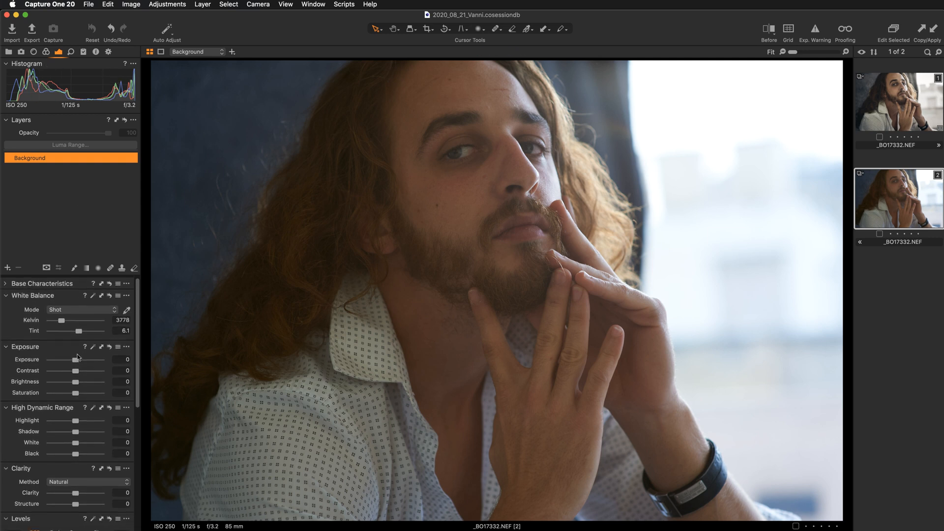
pyautogui.click(6, 285)
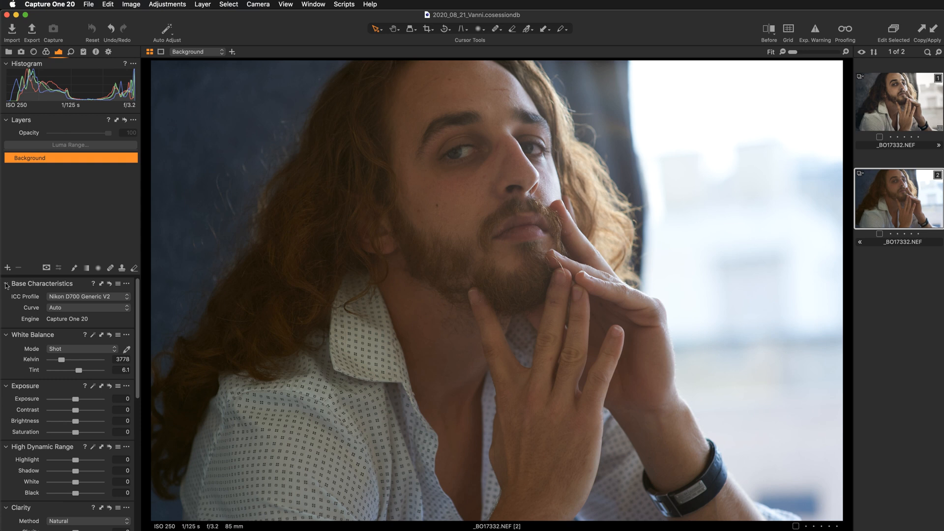
pyautogui.click(84, 308)
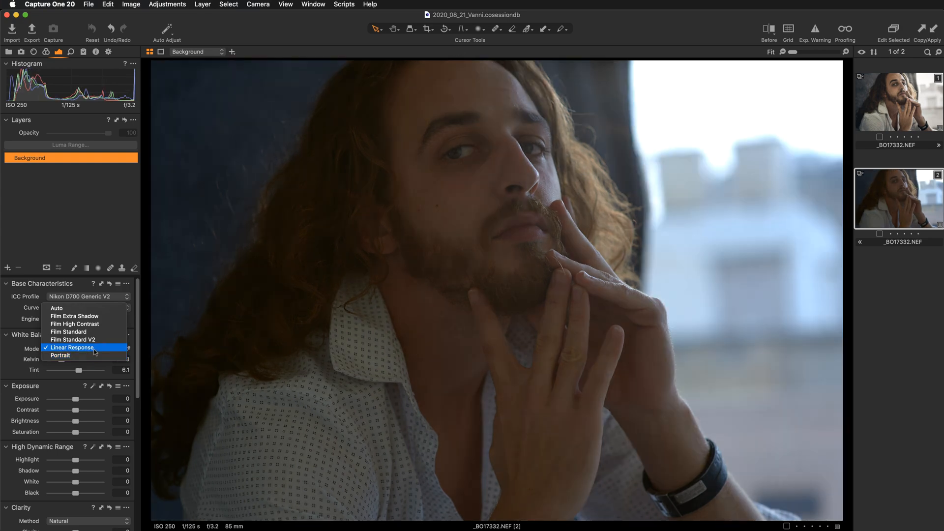
pyautogui.press('Escape')
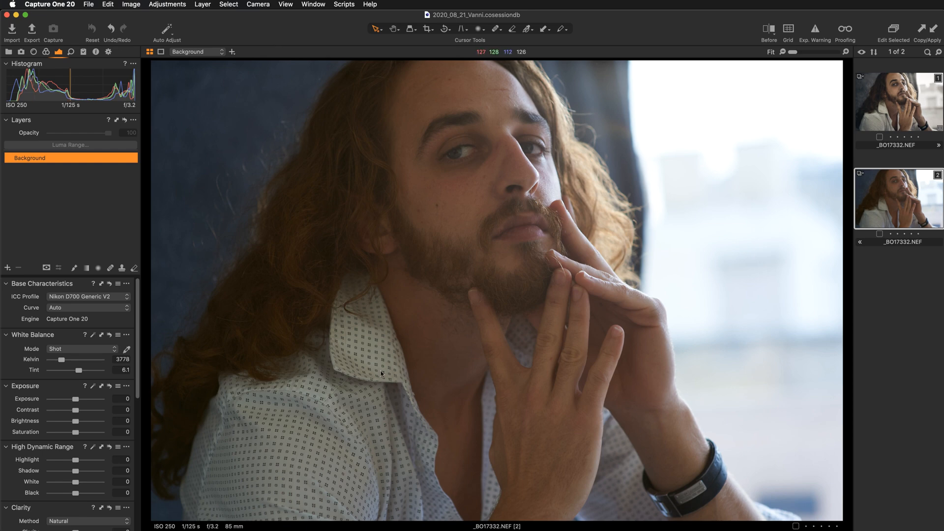
# Step: Inspect the portrait at 100% and check the whole image for overexposed areas with the exposure warning
pyautogui.press('z')
pyautogui.moveTo(429, 173); pyautogui.dragTo(421, 242)
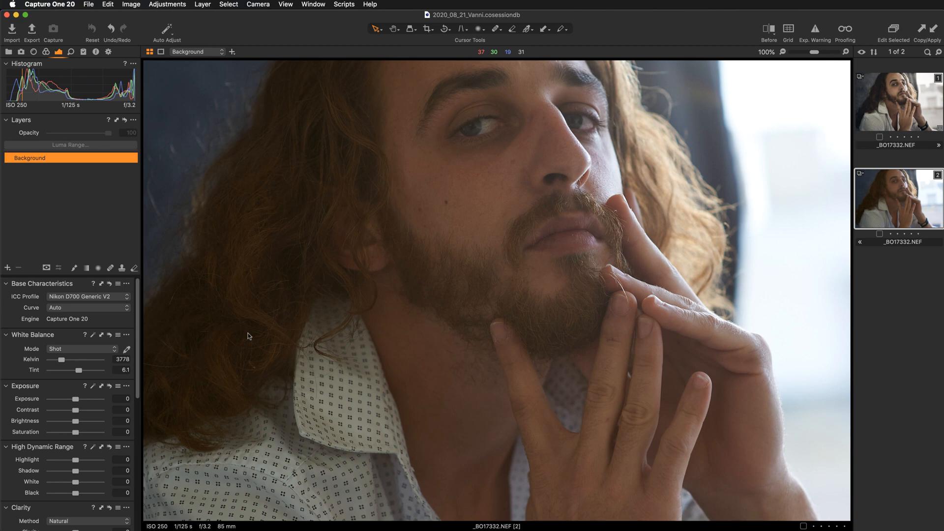
pyautogui.press('z')
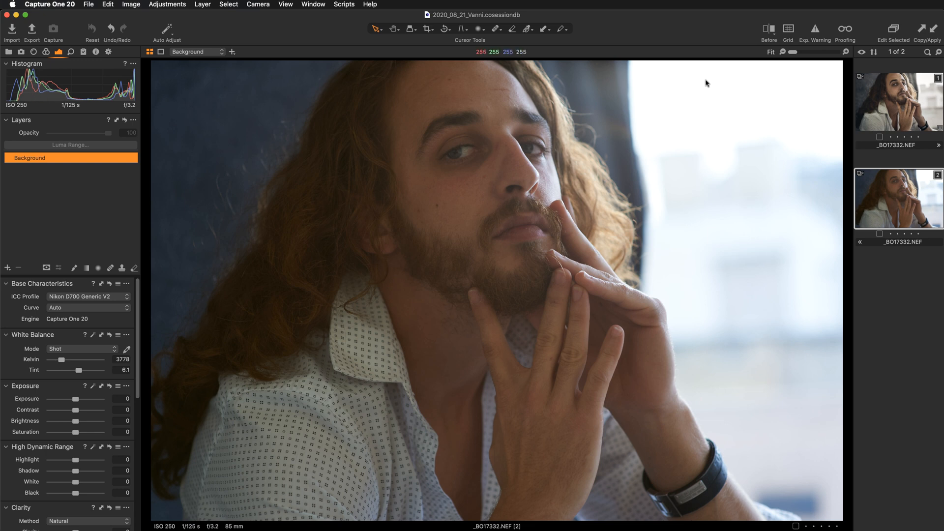
pyautogui.click(815, 33)
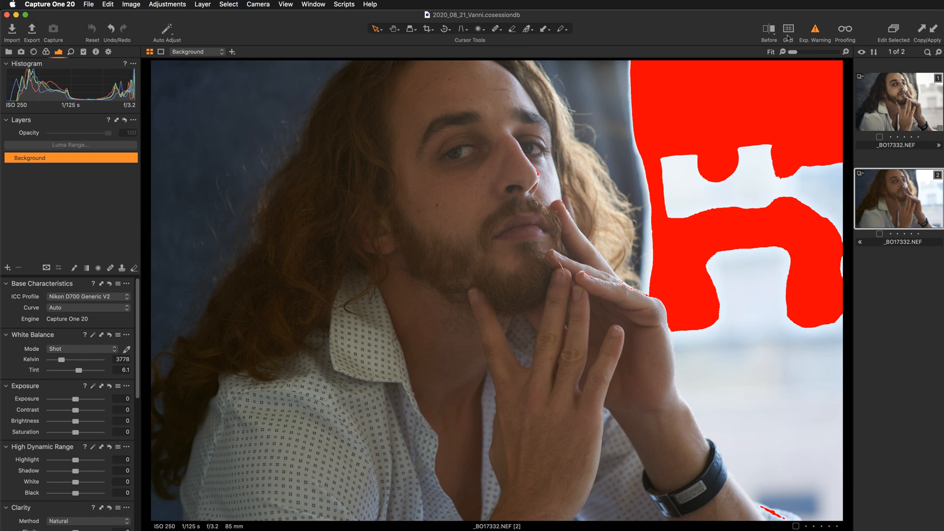
pyautogui.click(816, 30)
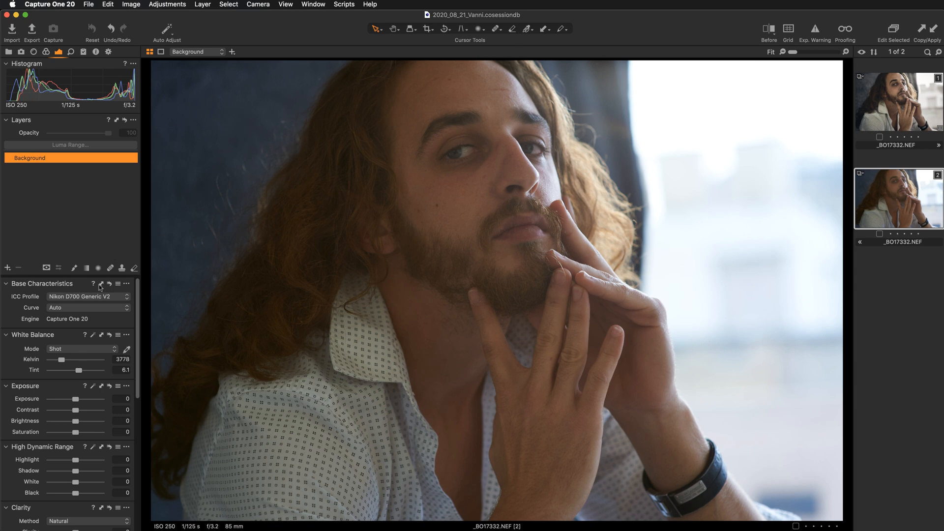
# Step: Auto-adjust the Levels of the new variant's background layer
pyautogui.scroll(-10, 61, 348)
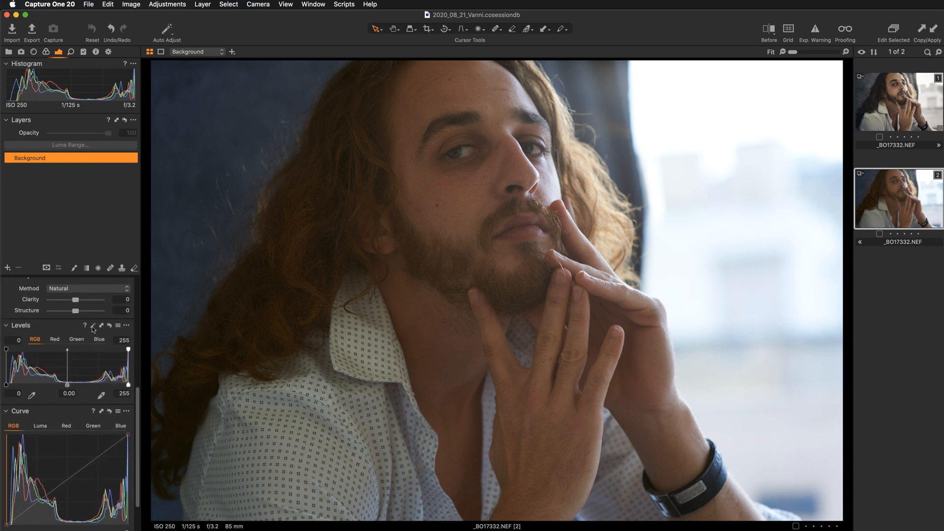
pyautogui.click(93, 325)
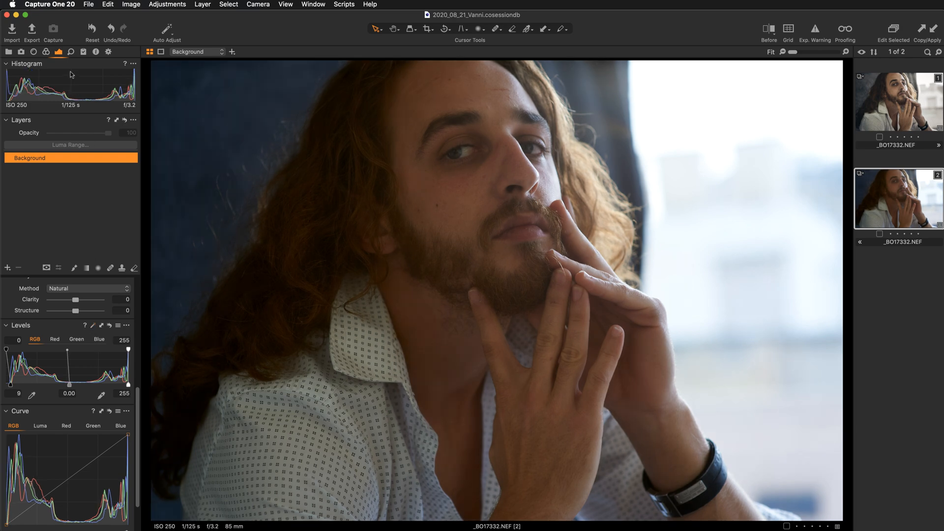
# Step: Float the Histogram over the photo, compare it with Levels reset and auto-adjusted again, and dock it back
pyautogui.moveTo(68, 65); pyautogui.dragTo(292, 222)
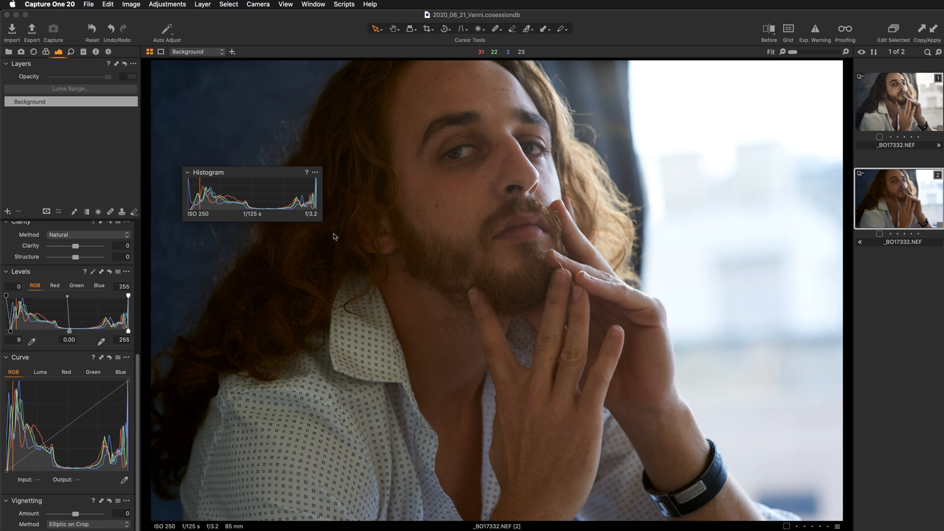
pyautogui.moveTo(262, 170); pyautogui.dragTo(258, 290)
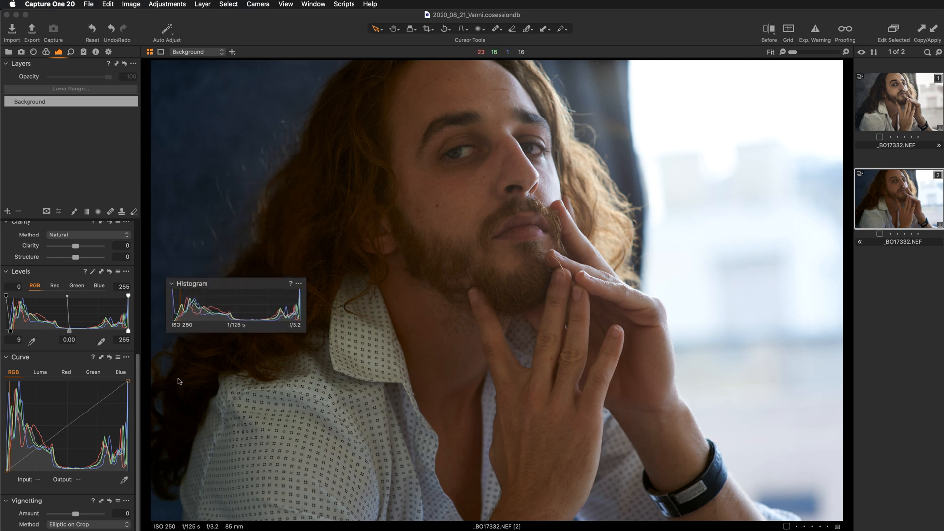
pyautogui.click(109, 273)
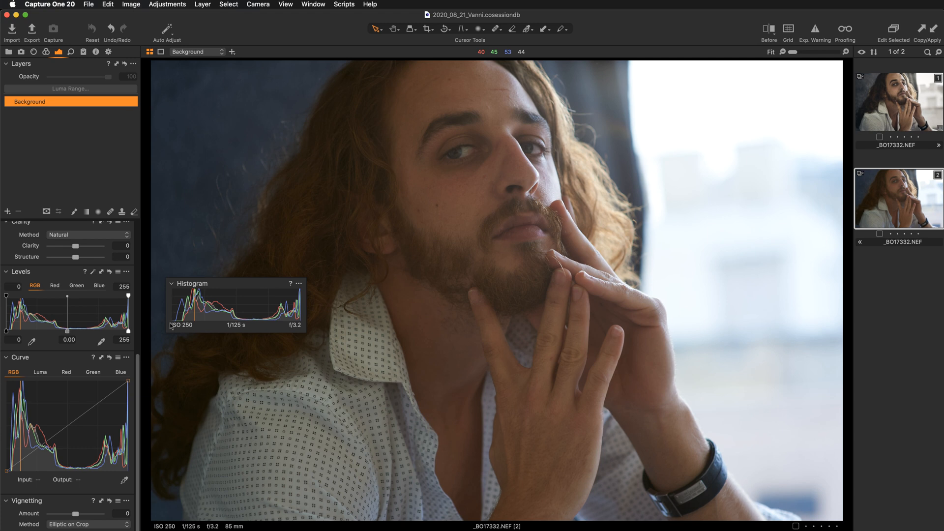
pyautogui.click(93, 272)
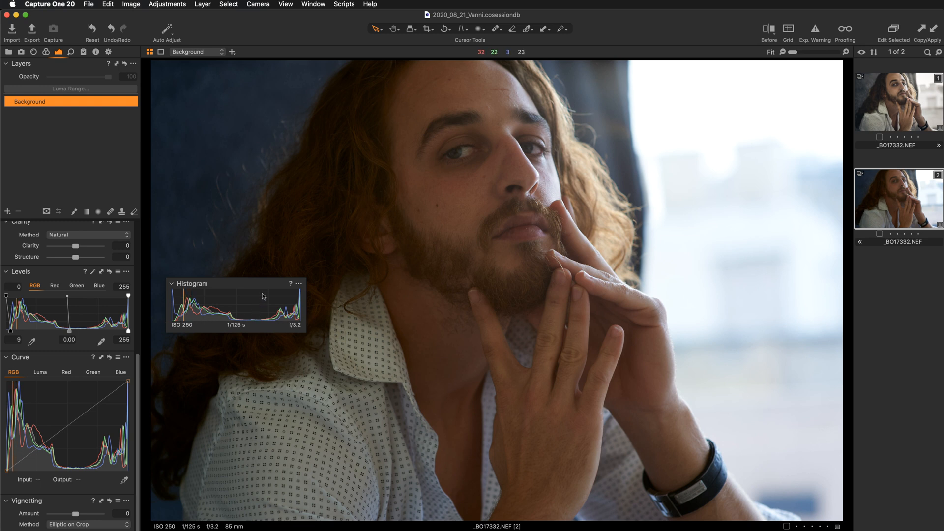
pyautogui.moveTo(265, 287); pyautogui.dragTo(95, 66)
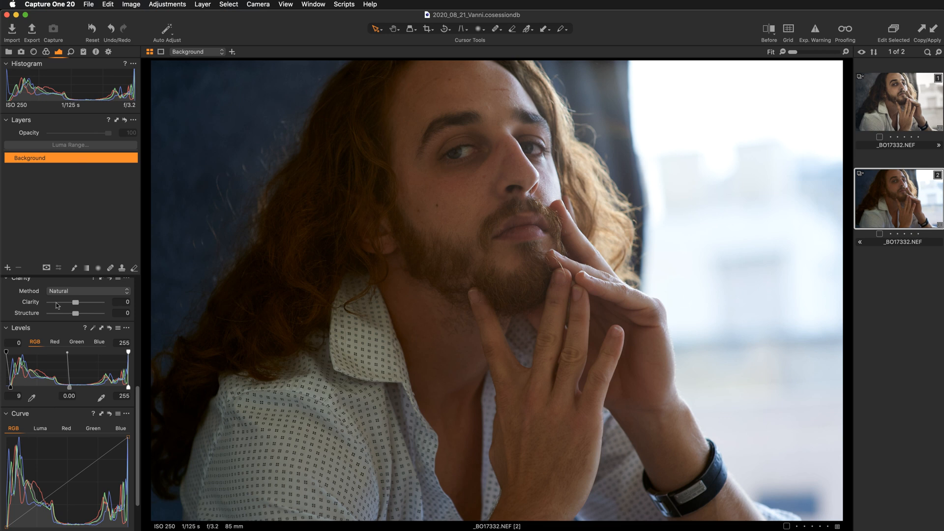
# Step: Compare the available film curves, including Portrait, and set the Base Characteristics curve to Linear Response
pyautogui.scroll(5, 58, 305)
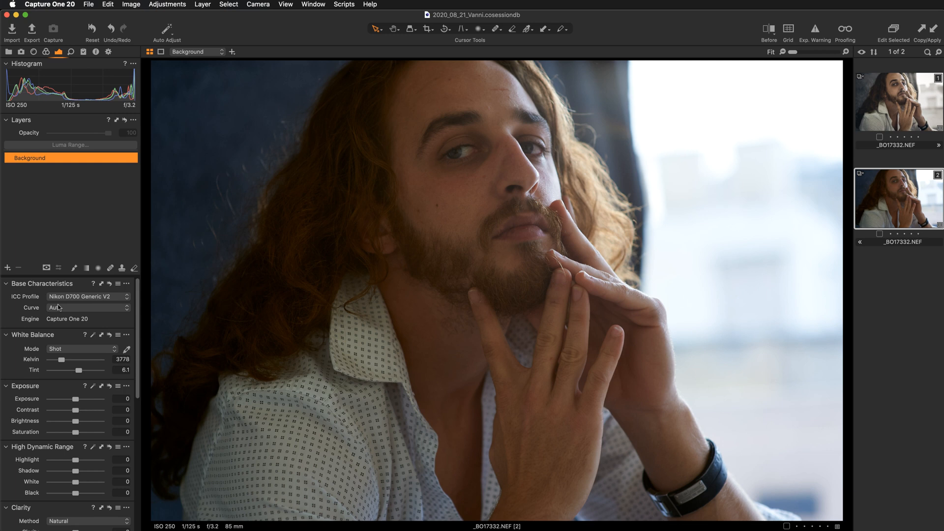
pyautogui.click(84, 308)
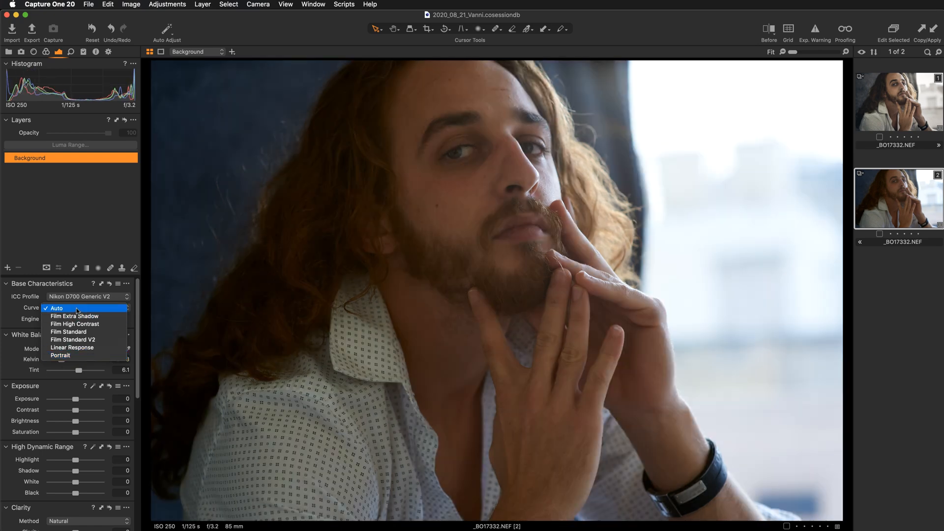
pyautogui.click(76, 316)
pyautogui.click(98, 355)
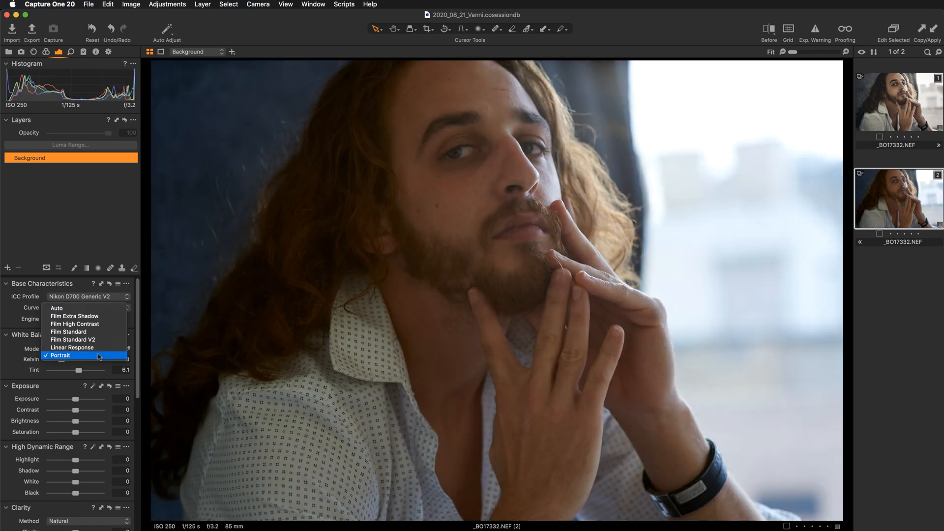
pyautogui.click(99, 349)
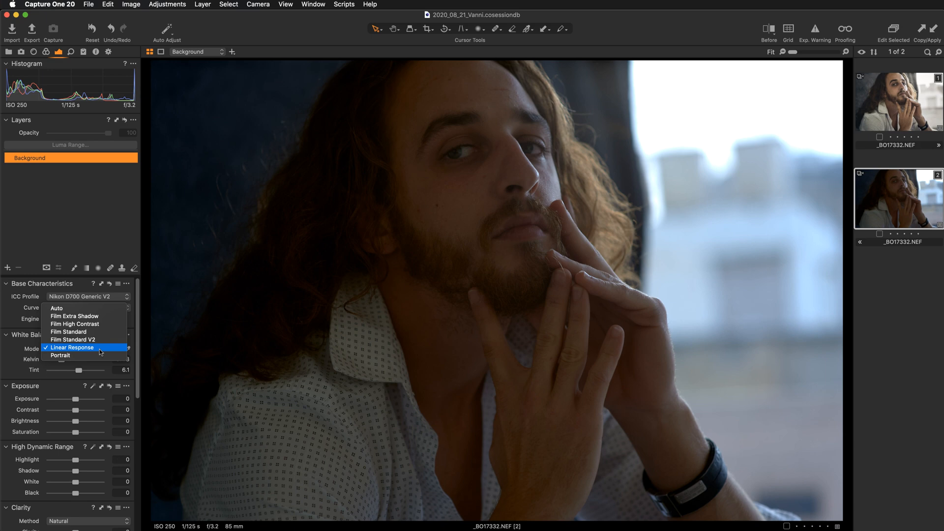
pyautogui.click(100, 349)
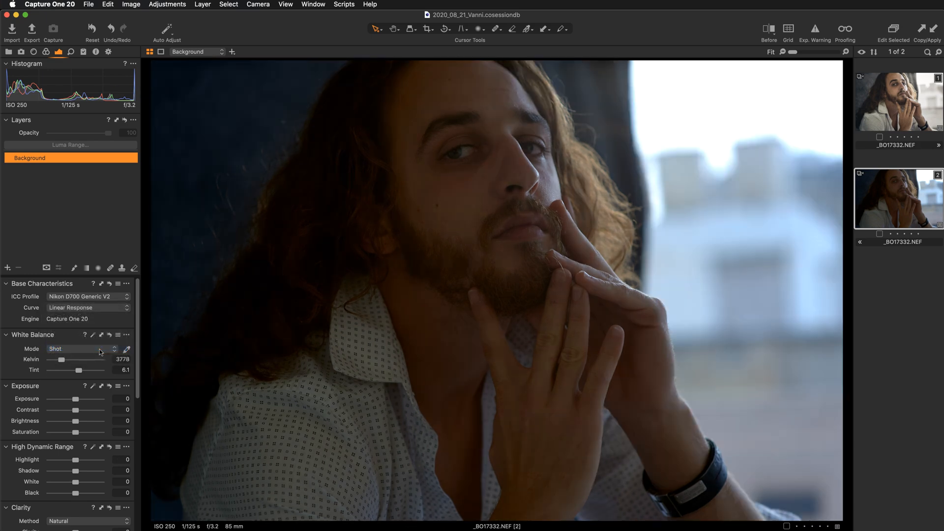
# Step: Inspect the face at 200% with the Linear Response curve kept, and return to the full image
pyautogui.scroll(5, 485, 258)
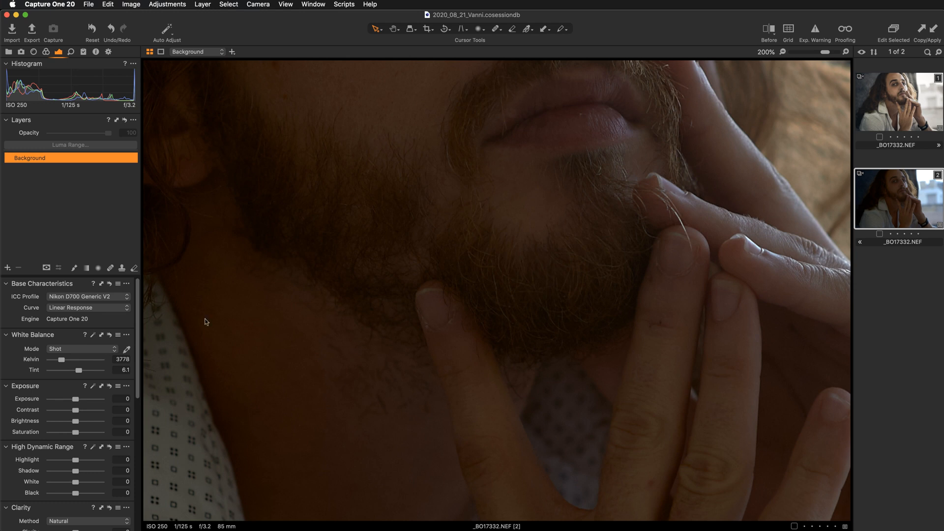
pyautogui.scroll(10, 485, 257)
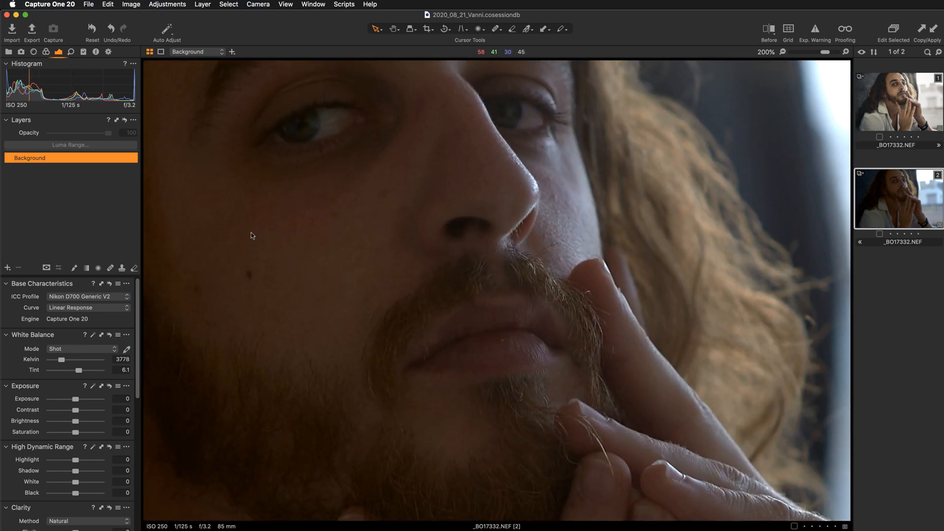
pyautogui.click(81, 310)
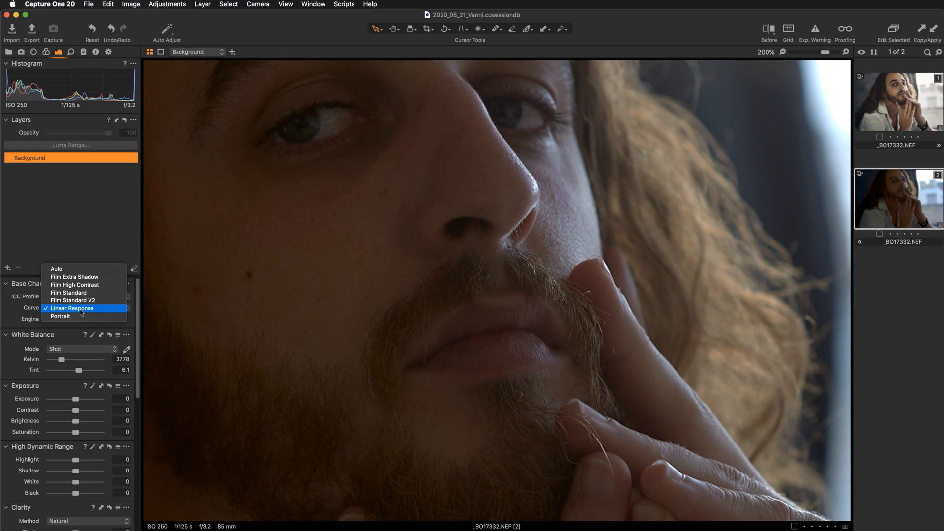
pyautogui.click(81, 310)
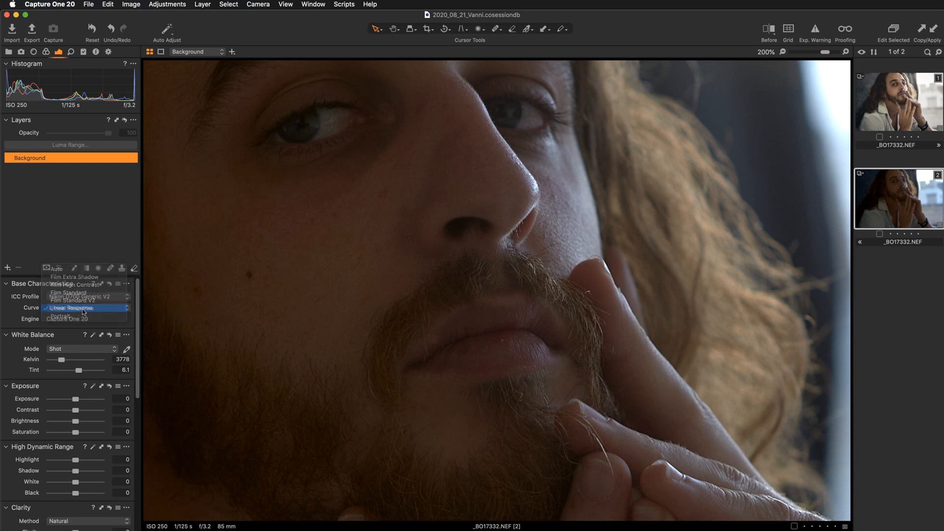
pyautogui.click(313, 252)
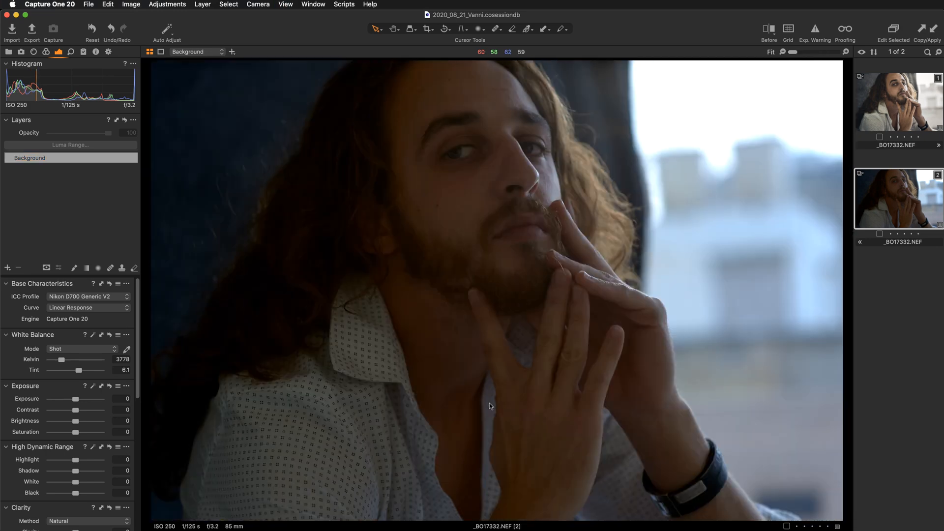
# Step: Compare the Linear Response version with the original in a before/after split, examining the face at 100% and 200%
pyautogui.press('y')
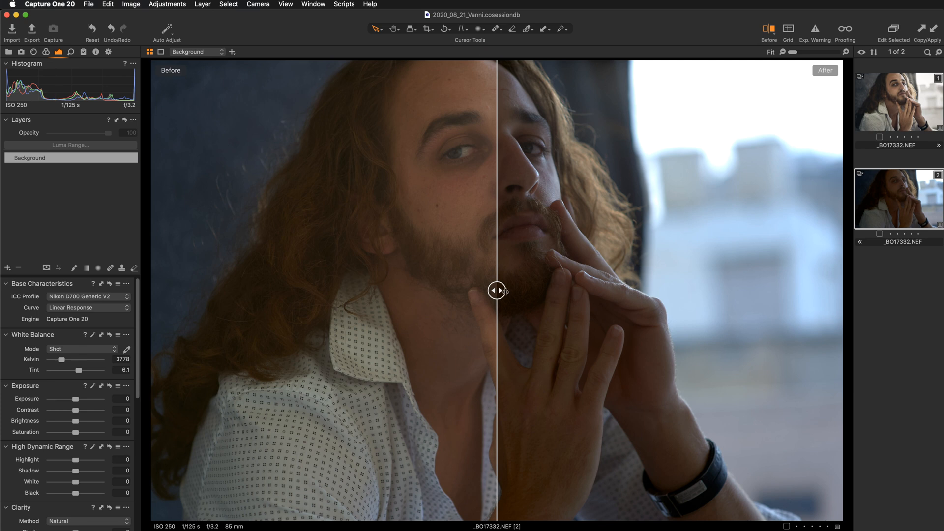
pyautogui.moveTo(496, 292); pyautogui.dragTo(244, 306)
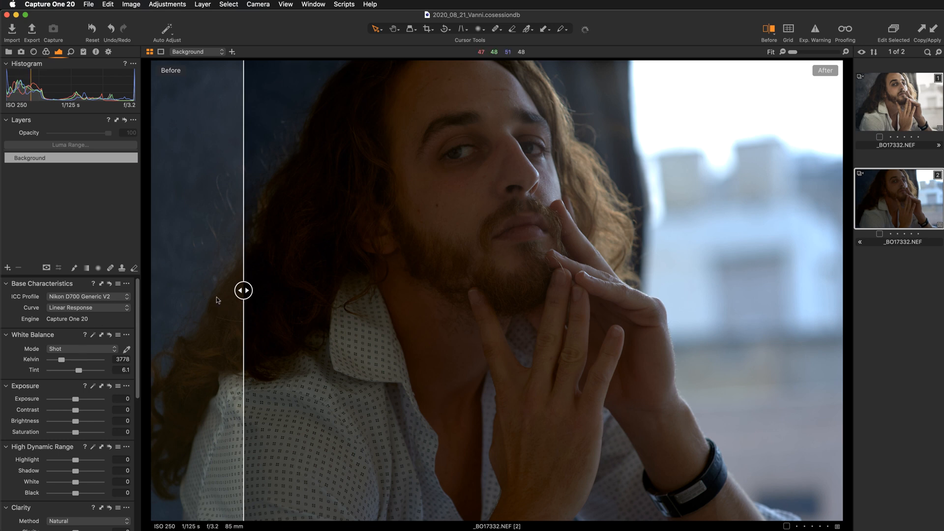
pyautogui.press('super+alt+0')
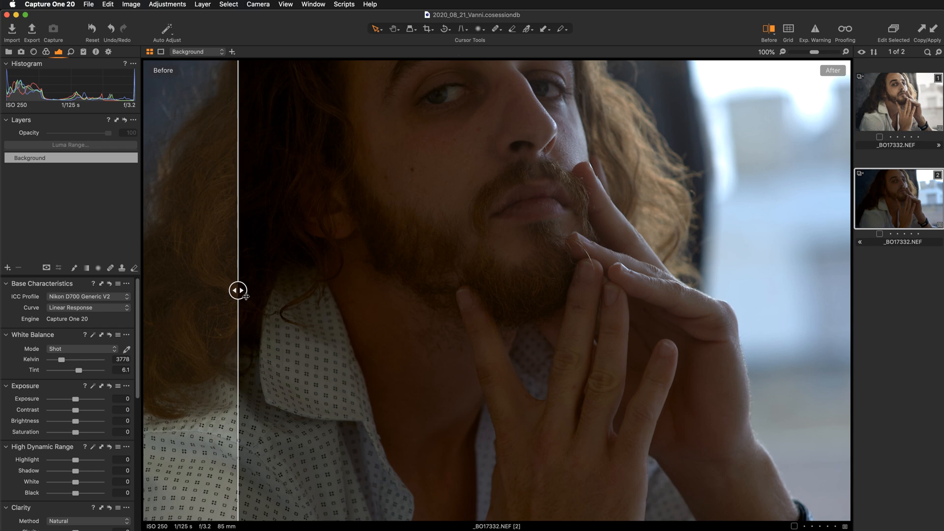
pyautogui.press('super+plus')
pyautogui.moveTo(468, 194)
pyautogui.mouseDown()
pyautogui.moveTo(453, 333)
pyautogui.moveTo(475, 275)
pyautogui.moveTo(468, 211)
pyautogui.mouseUp()
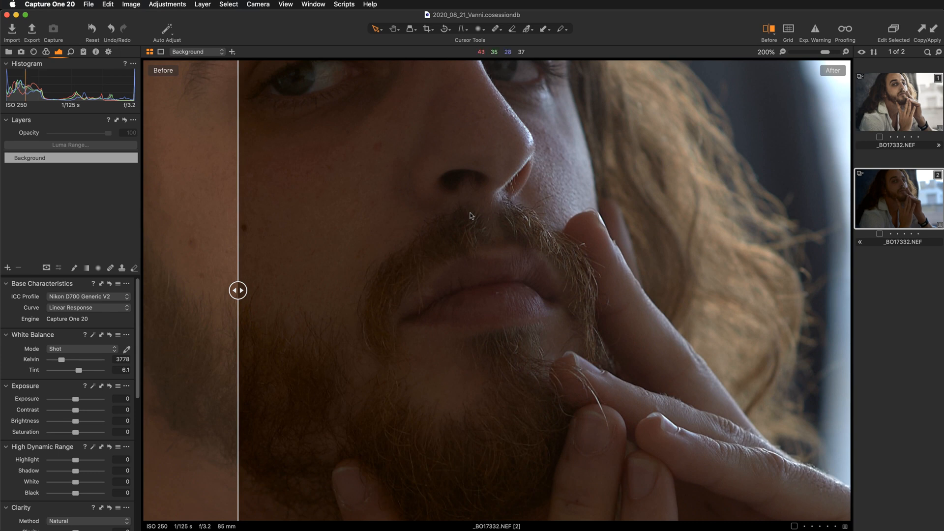
pyautogui.press('super+minus')
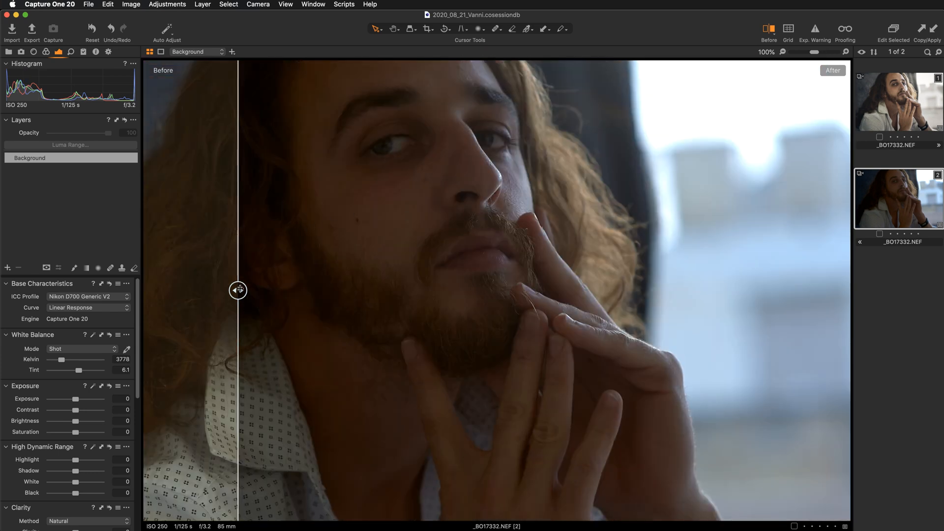
# Step: Sweep the before/after divider across the face to compare both versions, and close the comparison with the full image in view
pyautogui.moveTo(238, 291); pyautogui.dragTo(626, 279)
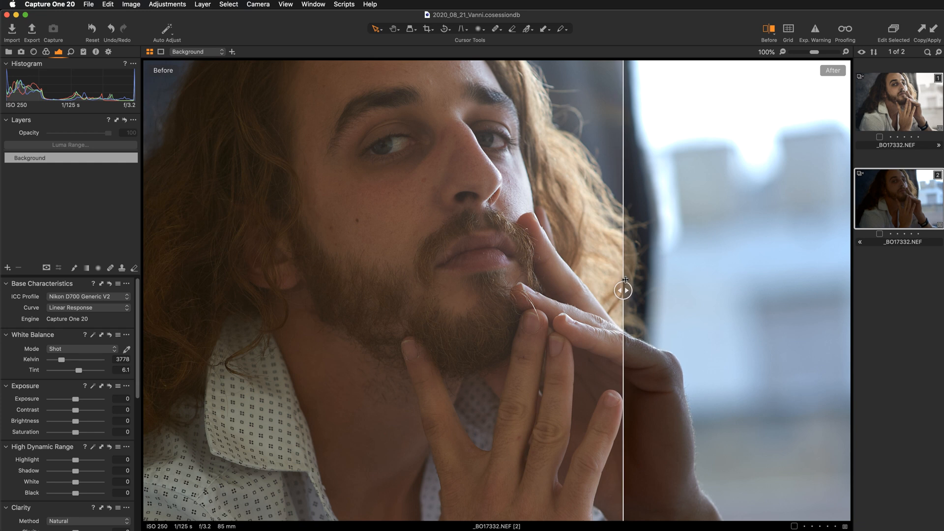
pyautogui.moveTo(625, 280); pyautogui.dragTo(552, 289)
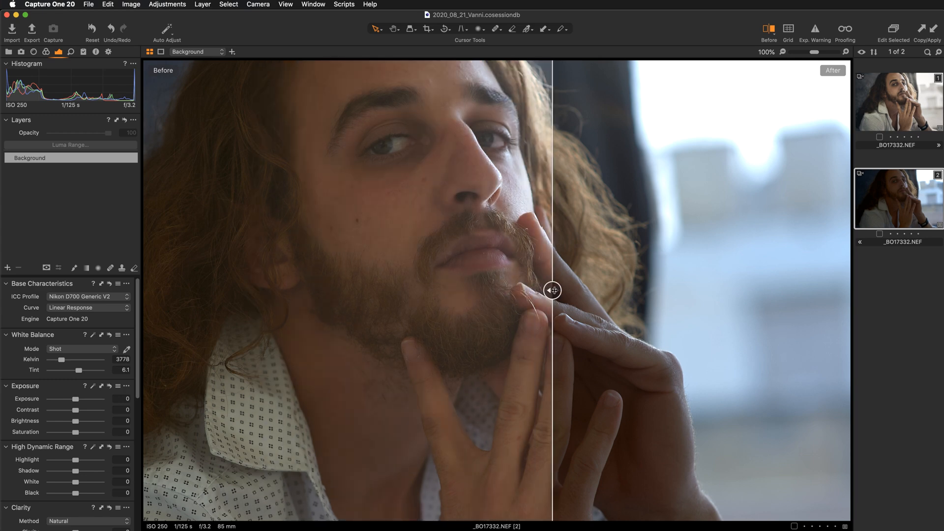
pyautogui.press('y')
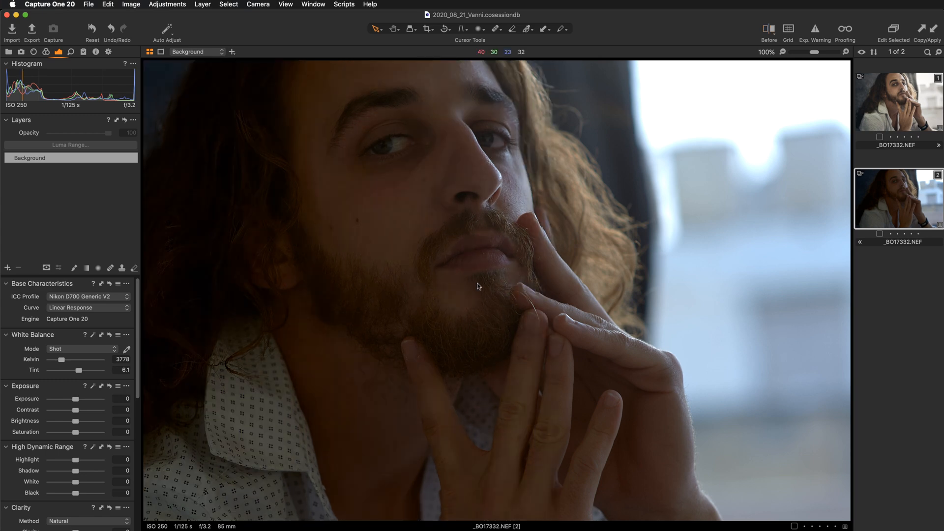
pyautogui.press('super+0')
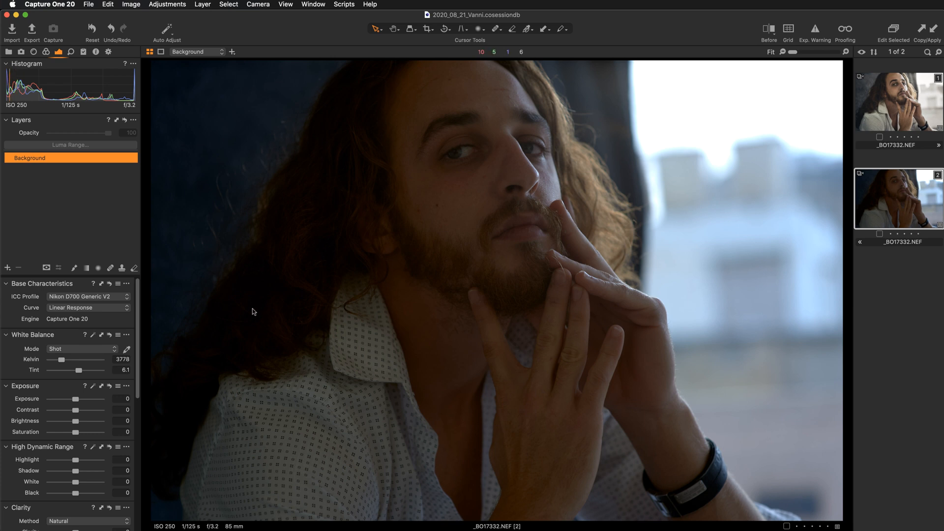
# Step: Add a new filled adjustment layer and name it HDR
pyautogui.click(10, 270)
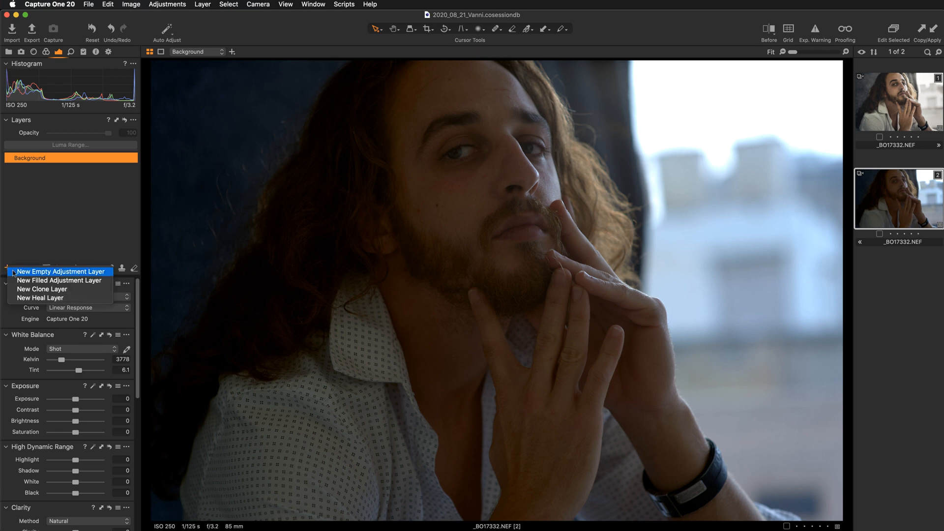
pyautogui.click(39, 282)
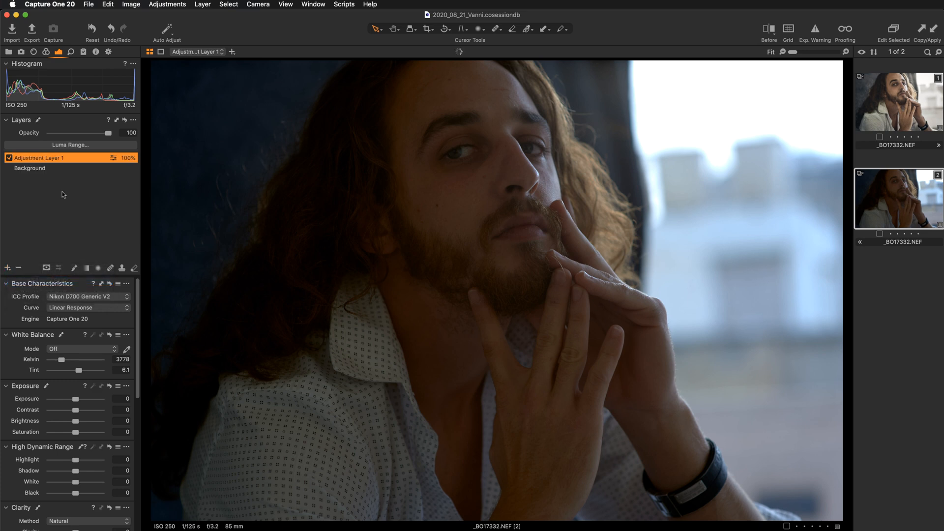
pyautogui.doubleClick(44, 157)
pyautogui.write('HDR')
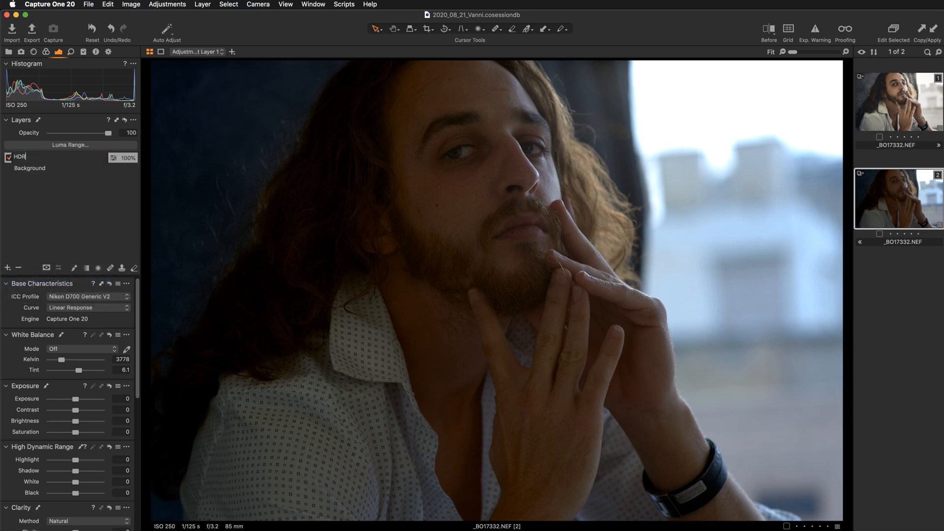
pyautogui.press('Return')
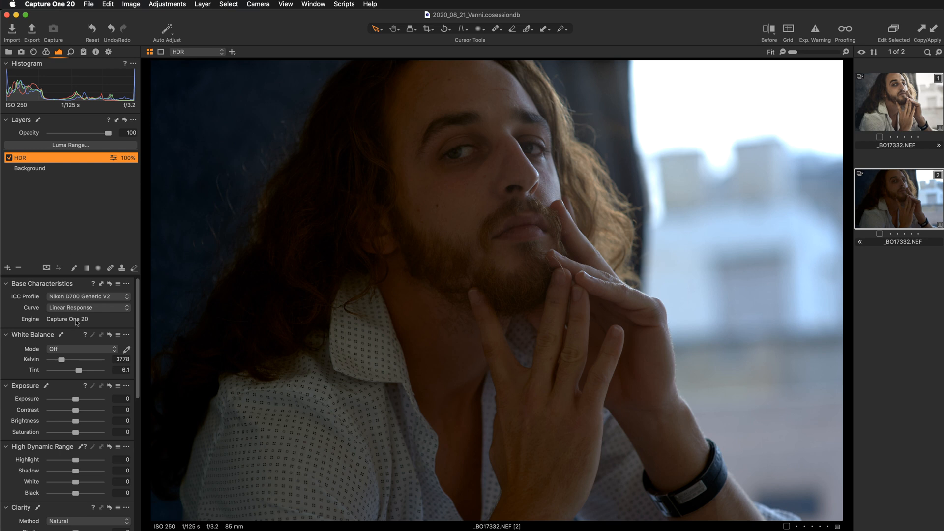
# Step: Lift the HDR layer's High Dynamic Range Shadow value to 20, comparing it briefly with the shadows reset
pyautogui.scroll(-1, 55, 458)
pyautogui.scroll(-3, 55, 457)
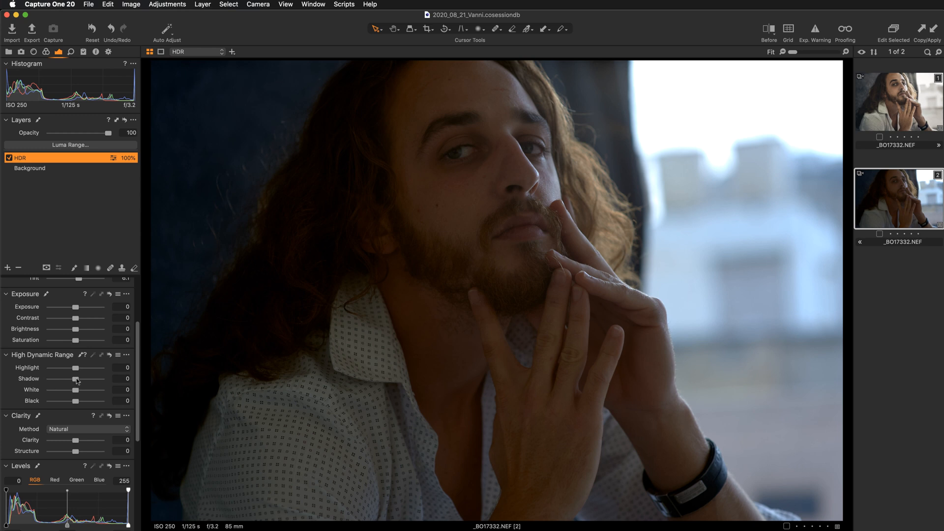
pyautogui.moveTo(77, 380); pyautogui.dragTo(84, 380)
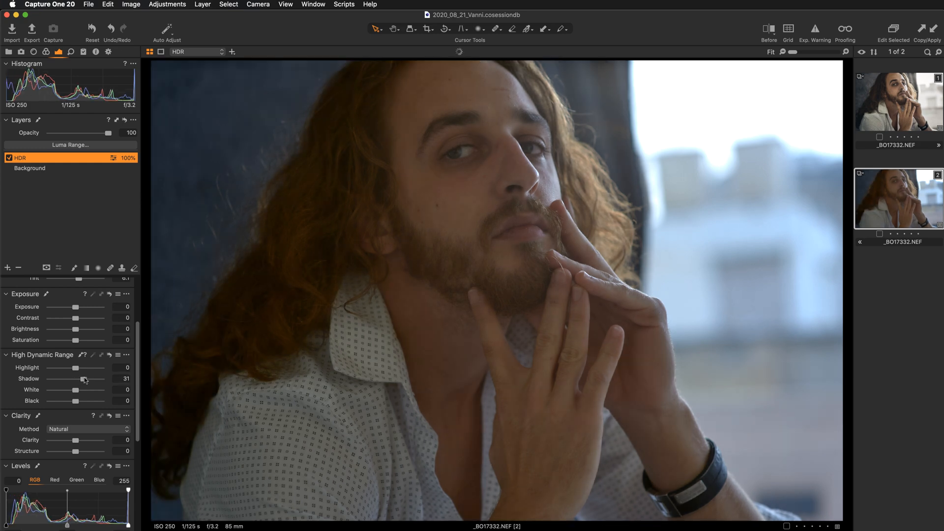
pyautogui.moveTo(84, 380); pyautogui.dragTo(81, 381)
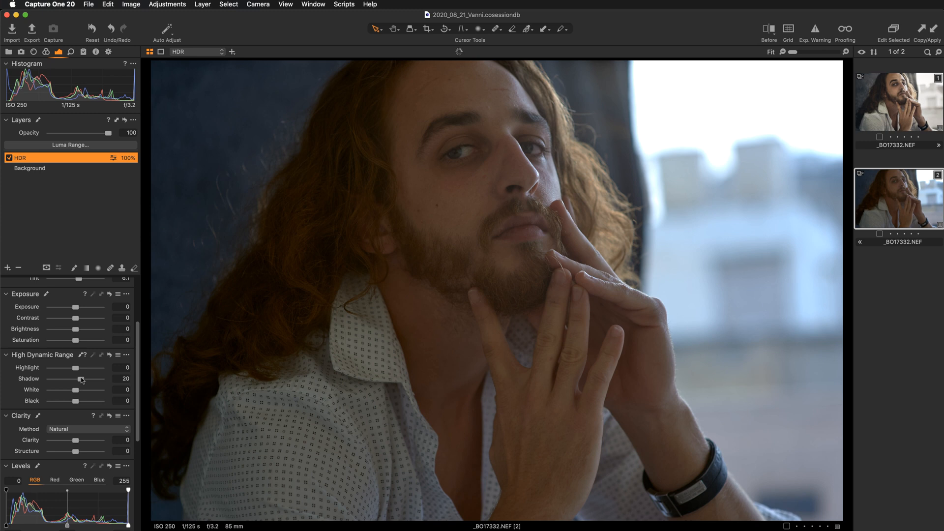
pyautogui.doubleClick(28, 381)
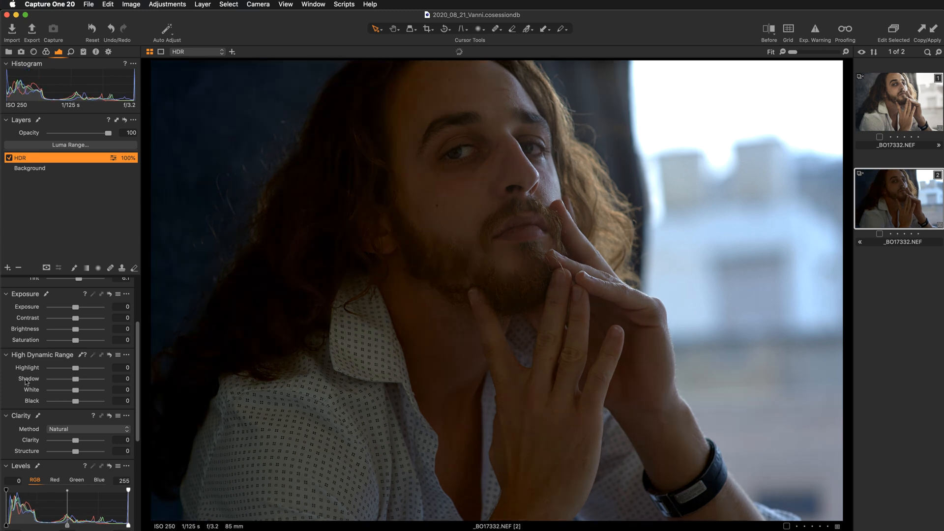
pyautogui.press('super+z')
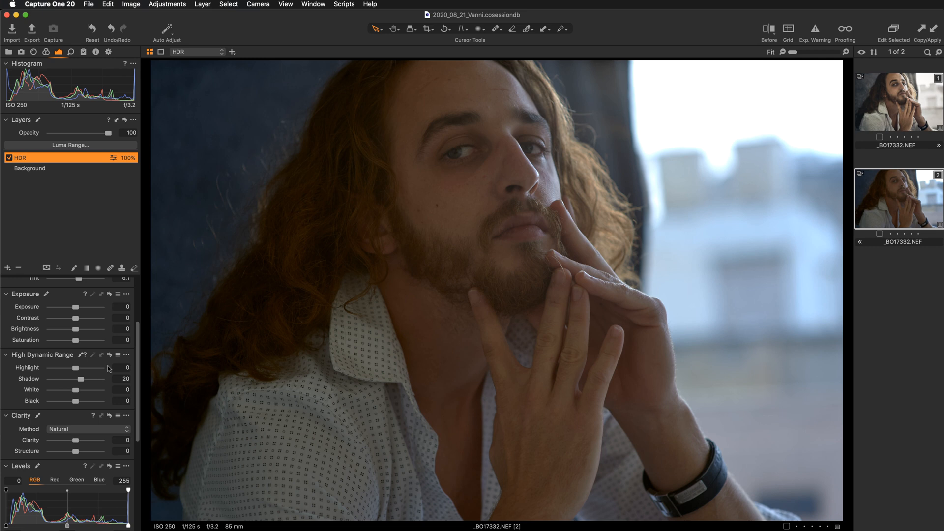
# Step: Add another filled adjustment layer above HDR and name it luminosity
pyautogui.click(8, 267)
pyautogui.click(54, 281)
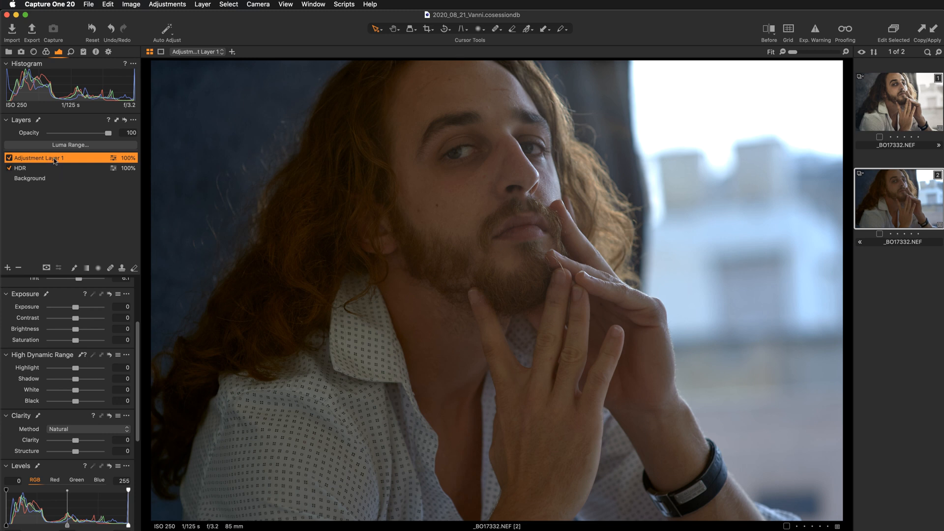
pyautogui.doubleClick(53, 158)
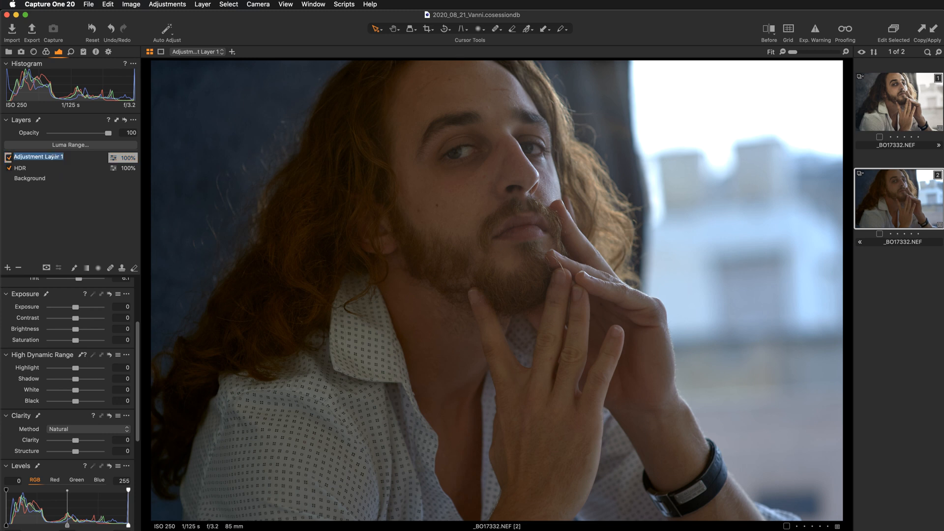
pyautogui.write('luminosity')
pyautogui.press('Return')
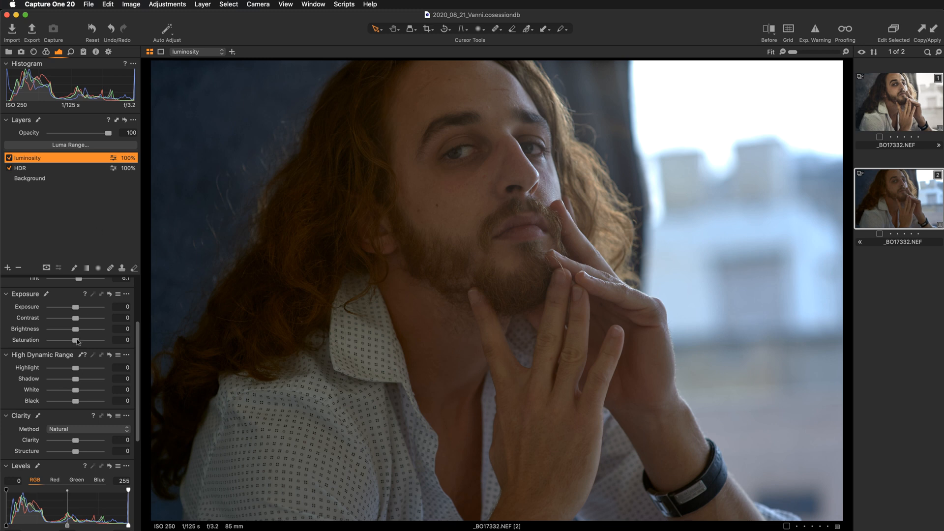
# Step: Float the Curve tool enlarged over the lower part of the photo and hide the thumbnail browser
pyautogui.scroll(-8, 77, 340)
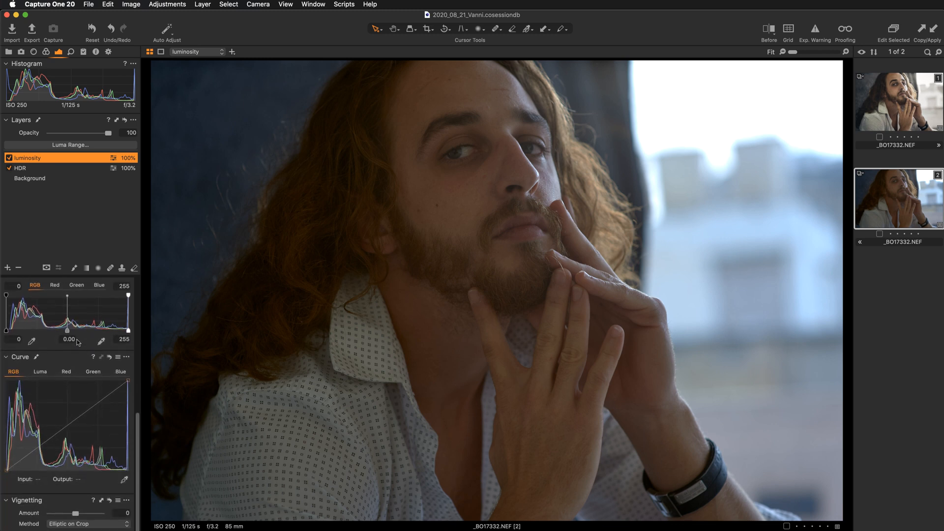
pyautogui.moveTo(62, 362); pyautogui.dragTo(252, 227)
pyautogui.moveTo(322, 330); pyautogui.dragTo(440, 434)
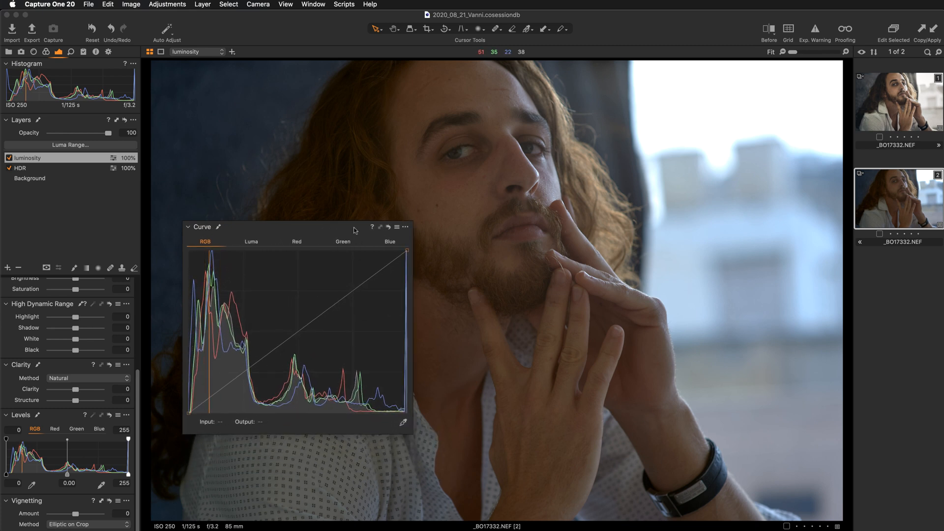
pyautogui.moveTo(348, 236); pyautogui.dragTo(324, 278)
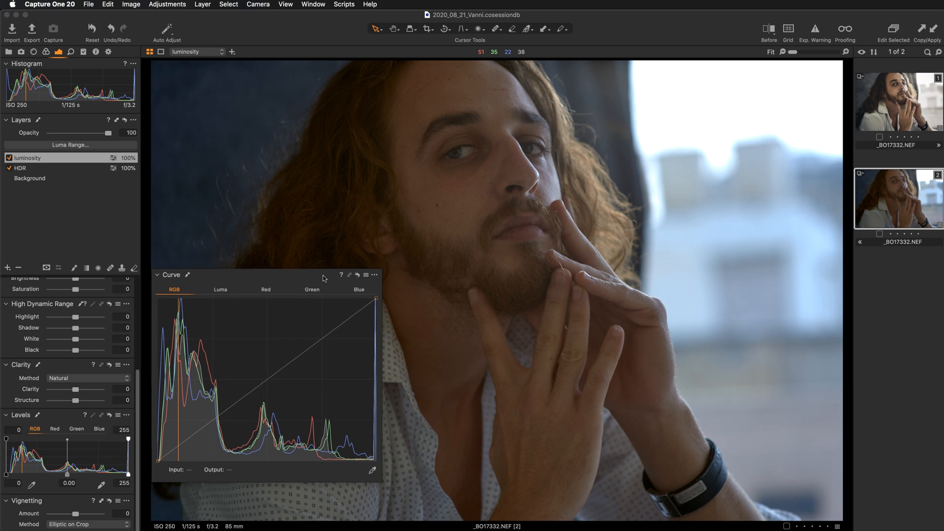
pyautogui.press('super+b')
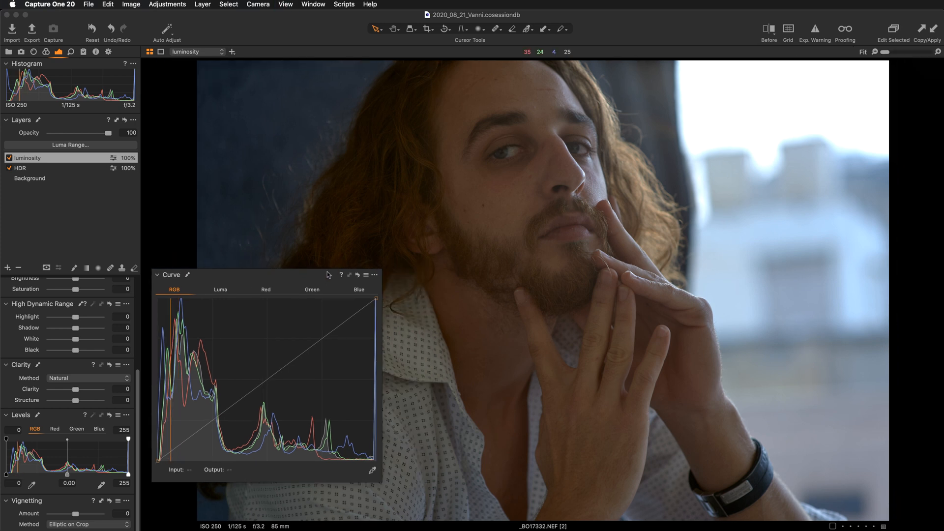
pyautogui.moveTo(329, 274); pyautogui.dragTo(326, 281)
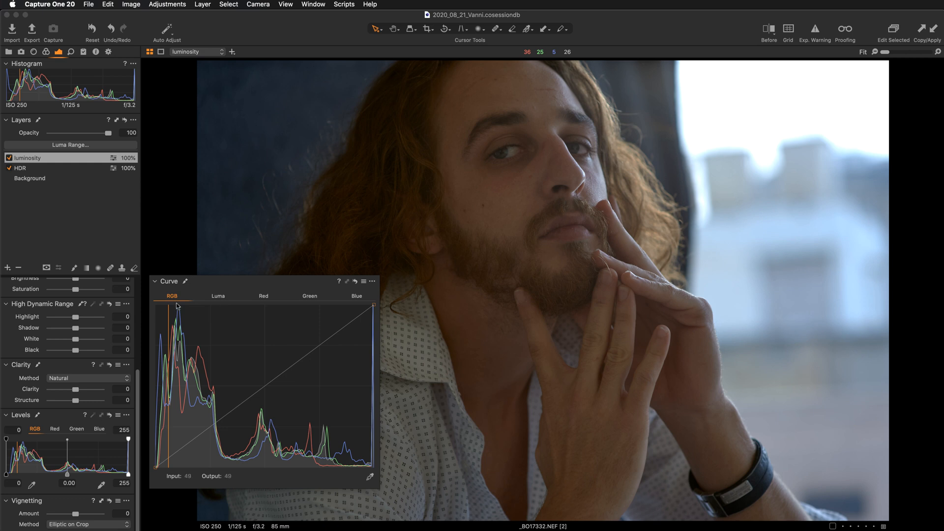
# Step: Compare the RGB and Luma curves, and apply the Contrast Luma curve preset to the luminosity layer
pyautogui.click(219, 297)
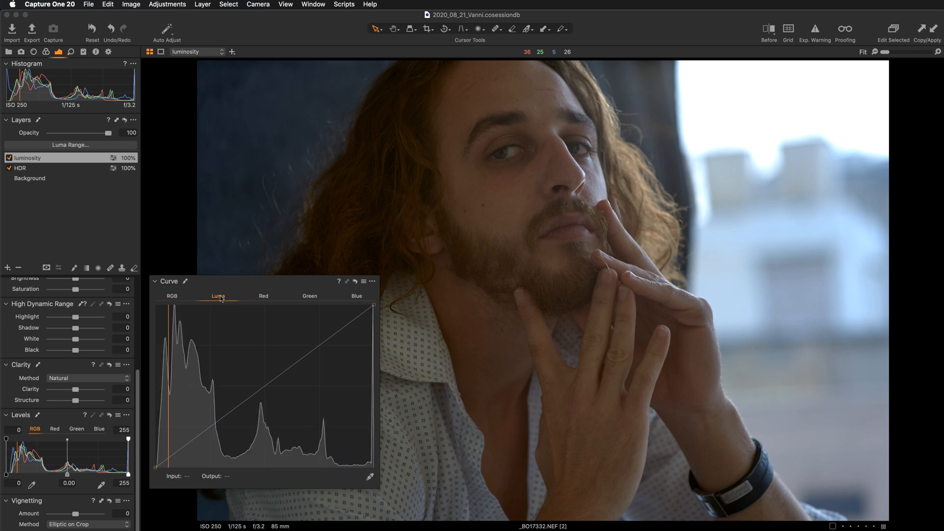
pyautogui.click(172, 296)
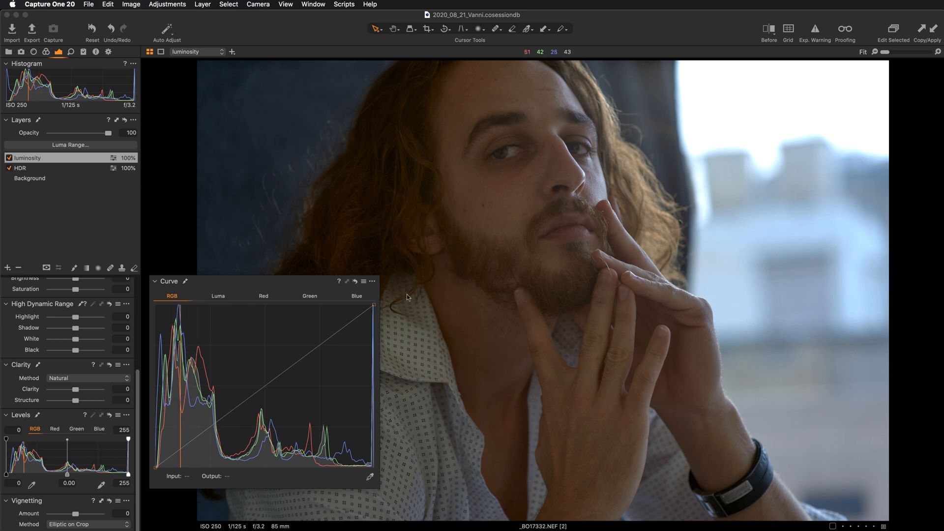
pyautogui.click(364, 282)
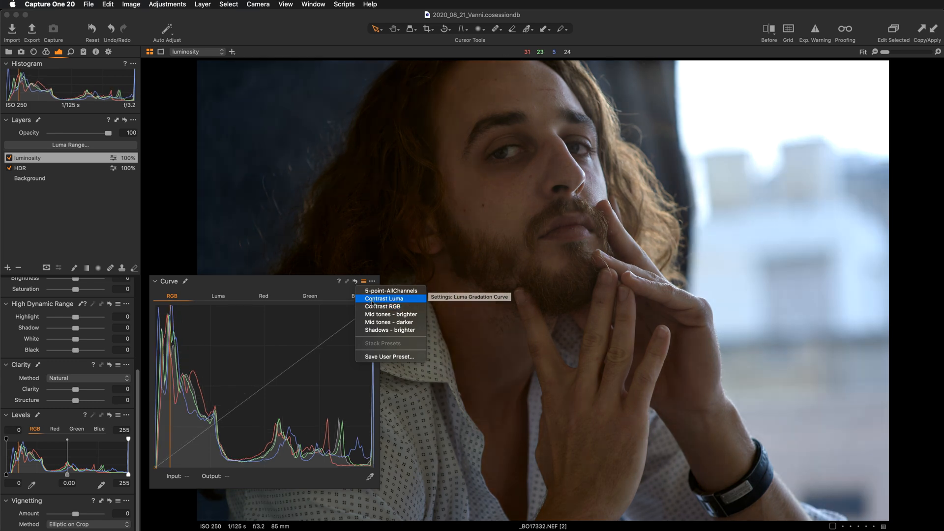
pyautogui.click(371, 300)
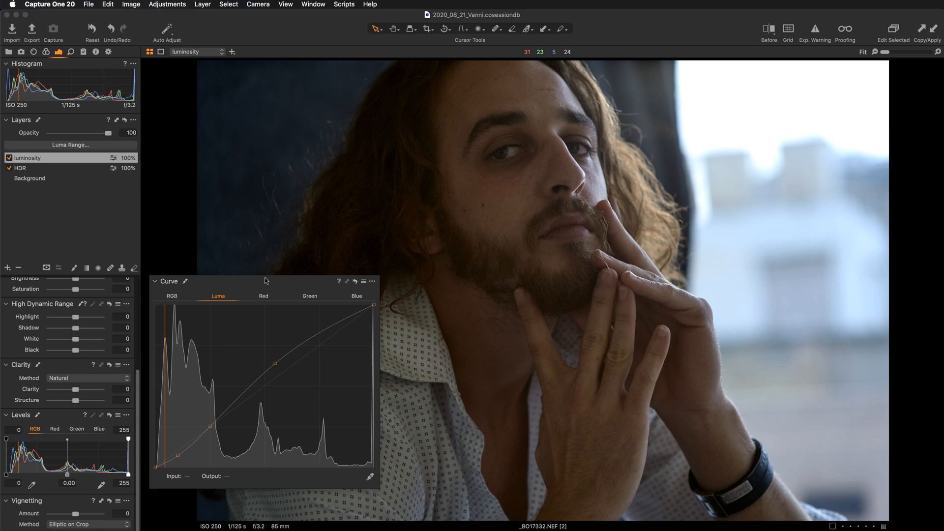
# Step: Raise the Luma curve's upper midtone point to input 138, output 173, checking the face at 100% and the full image
pyautogui.moveTo(265, 284); pyautogui.dragTo(772, 303)
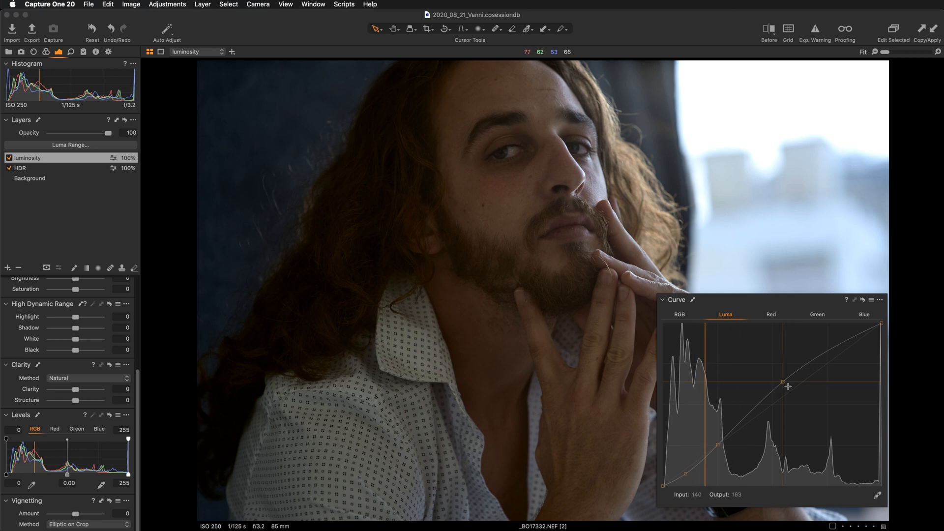
pyautogui.moveTo(785, 382); pyautogui.dragTo(783, 378)
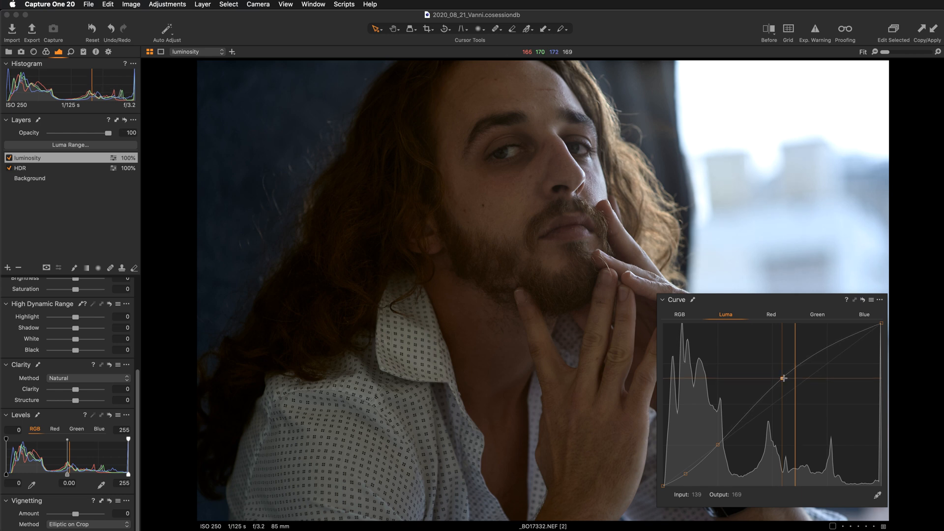
pyautogui.press('super+alt+0')
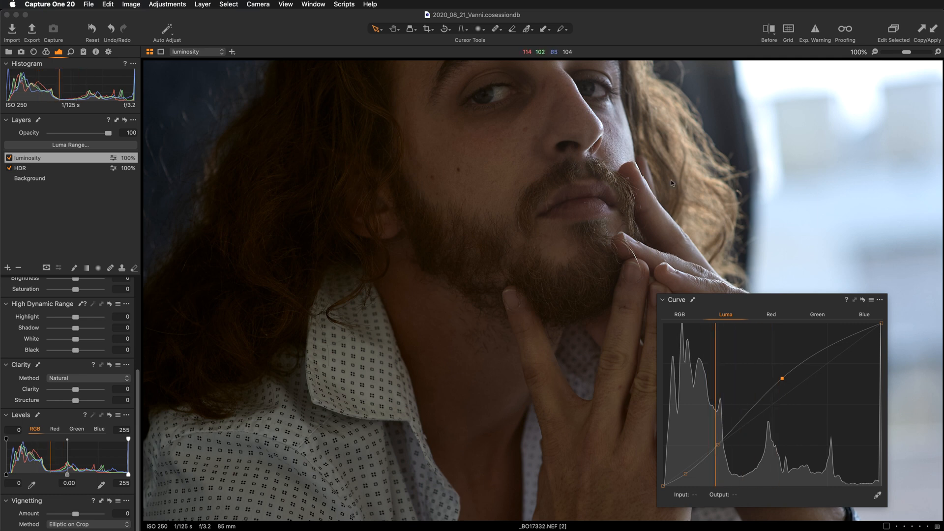
pyautogui.moveTo(581, 197); pyautogui.dragTo(589, 273)
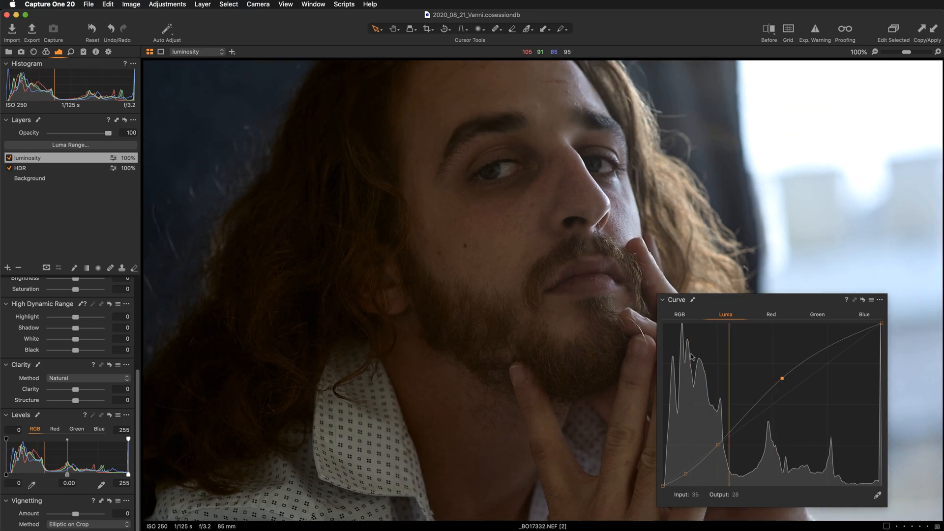
pyautogui.moveTo(782, 379); pyautogui.dragTo(781, 376)
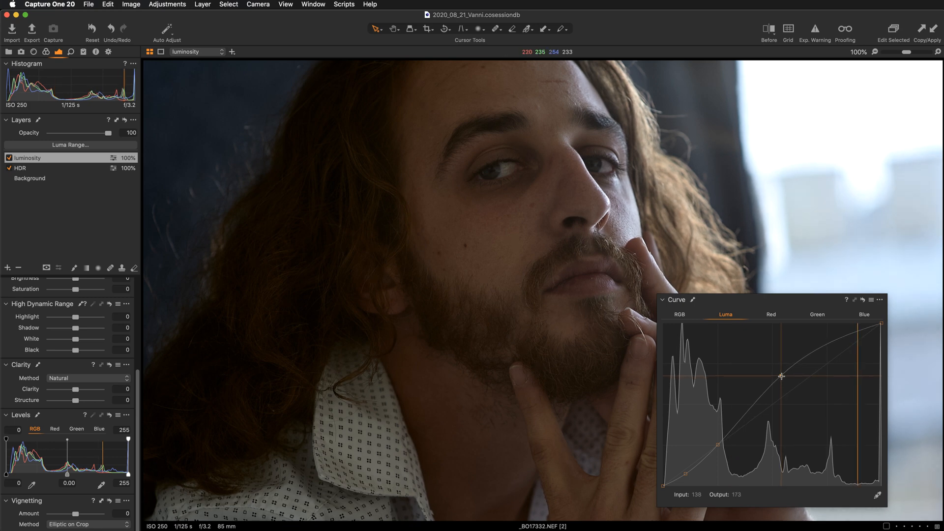
pyautogui.press('super+0')
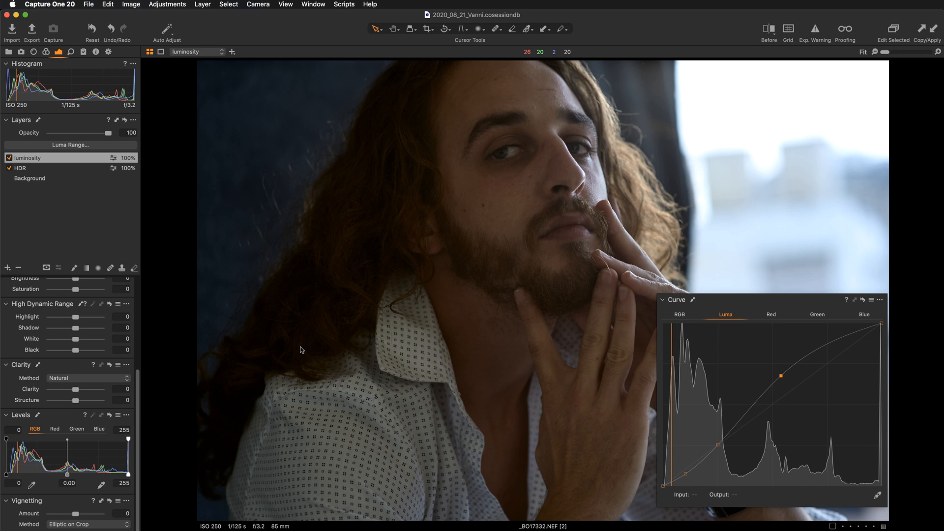
# Step: Dock the Curve tool back below Layers and show its RGB curve for the luminosity layer
pyautogui.moveTo(761, 301); pyautogui.dragTo(786, 308)
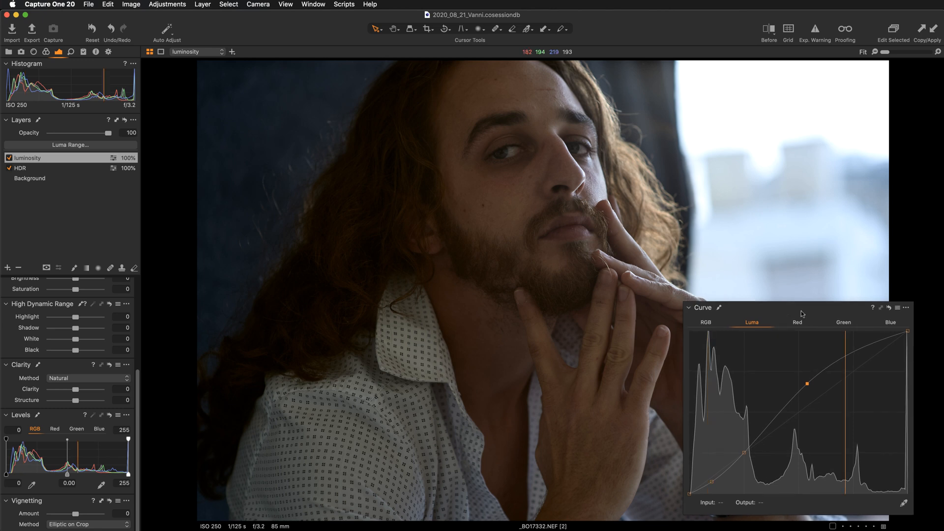
pyautogui.moveTo(820, 311); pyautogui.dragTo(94, 251)
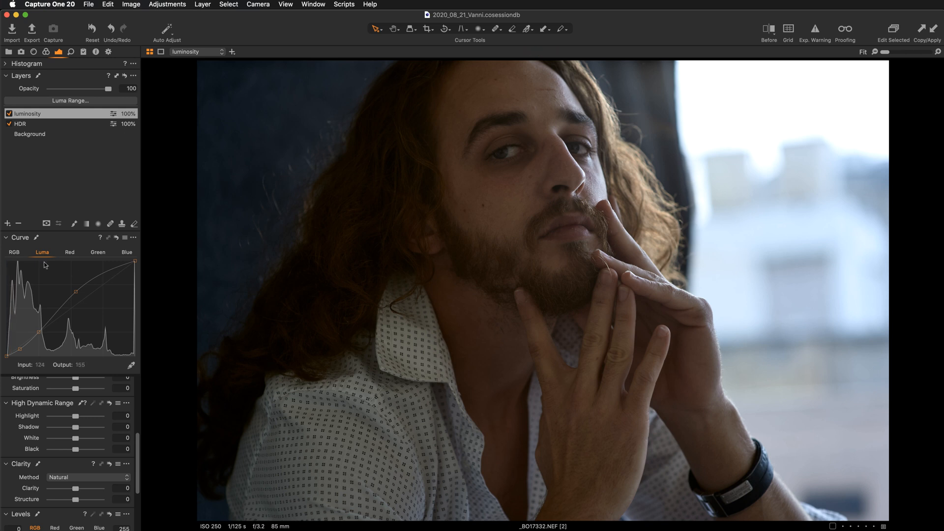
pyautogui.click(13, 253)
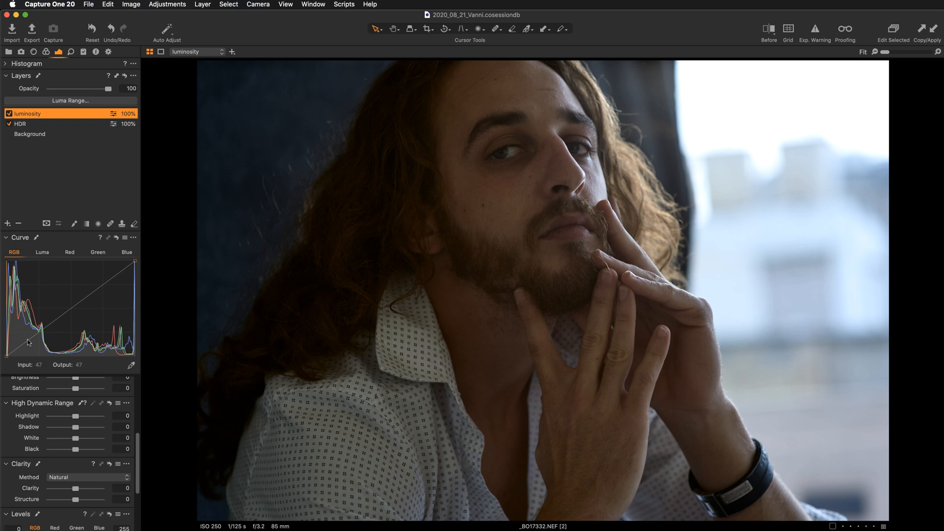
# Step: Float the Curve tool enlarged over the photo and add a shadow and a highlight anchor point to the RGB curve
pyautogui.moveTo(69, 241); pyautogui.dragTo(704, 162)
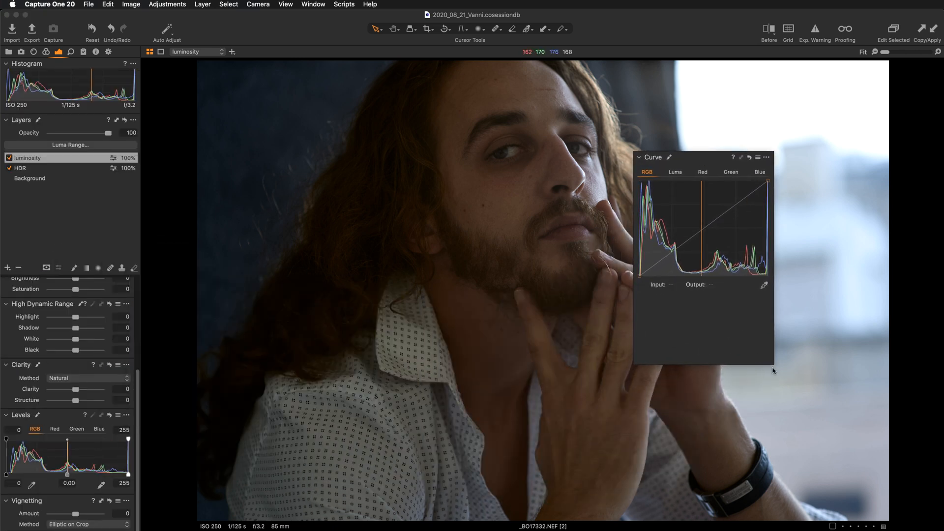
pyautogui.moveTo(773, 370); pyautogui.dragTo(890, 407)
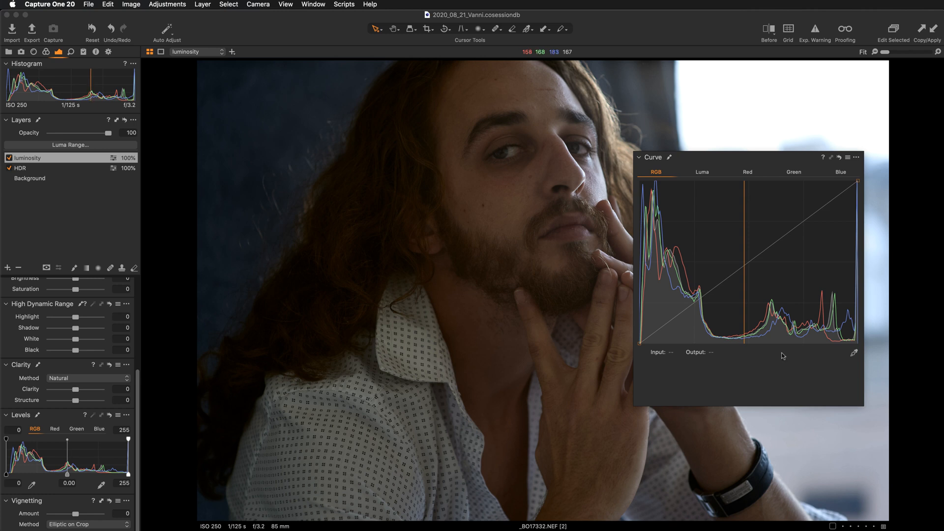
pyautogui.click(672, 320)
pyautogui.click(775, 244)
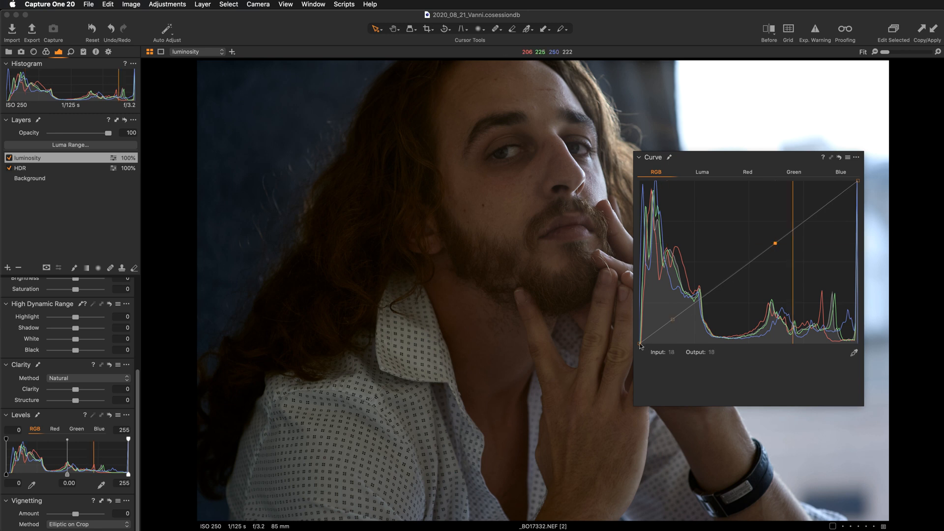
# Step: Lift the RGB curve's black point slightly, fine-tune the shadow point to fade the darkest tones, and dock the Curve tool below Layers
pyautogui.moveTo(641, 344); pyautogui.dragTo(639, 339)
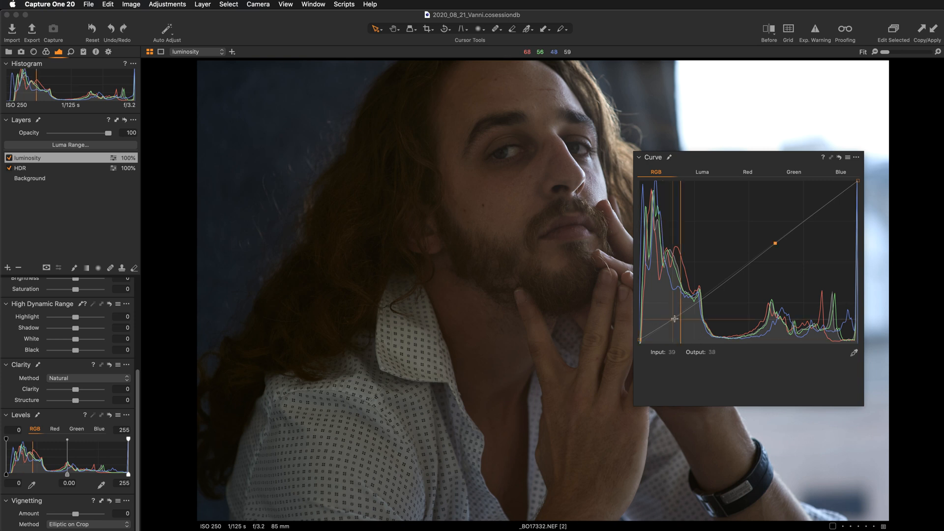
pyautogui.click(674, 320)
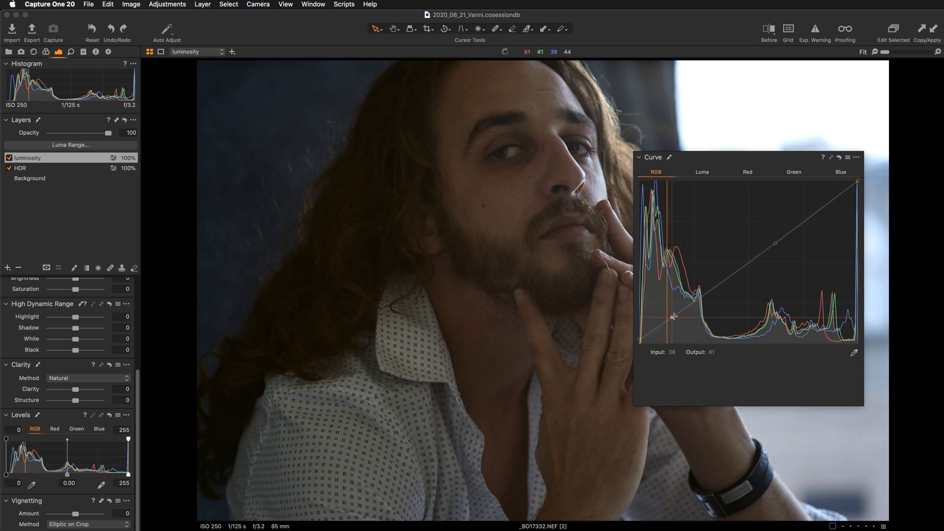
pyautogui.moveTo(674, 317); pyautogui.dragTo(674, 316)
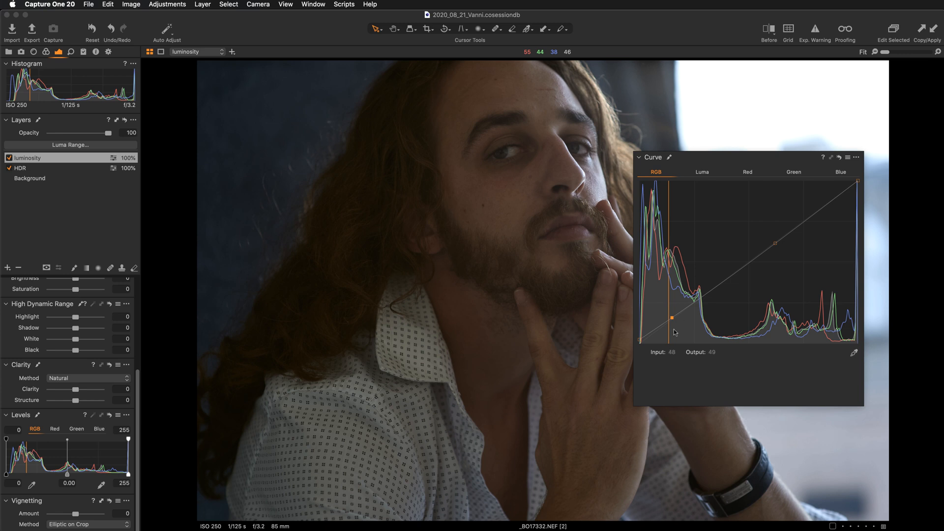
pyautogui.moveTo(640, 340); pyautogui.dragTo(640, 337)
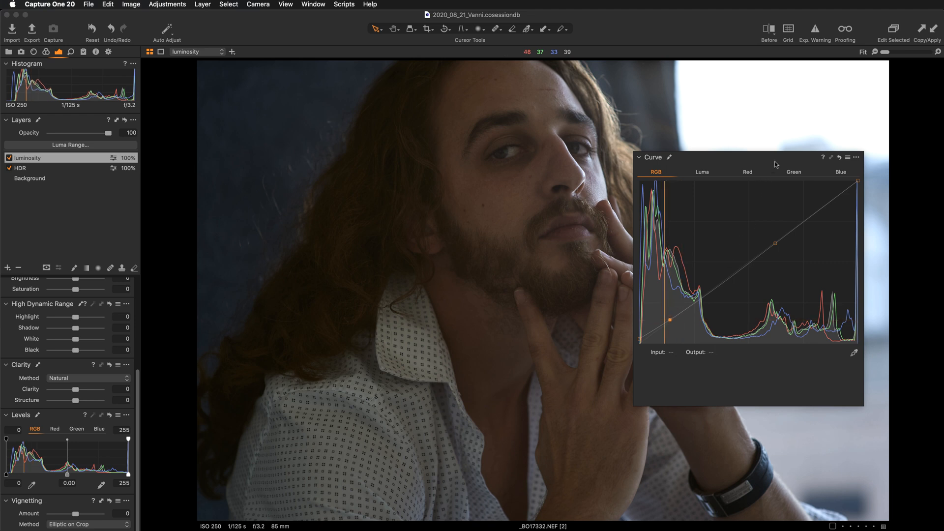
pyautogui.moveTo(781, 155); pyautogui.dragTo(81, 215)
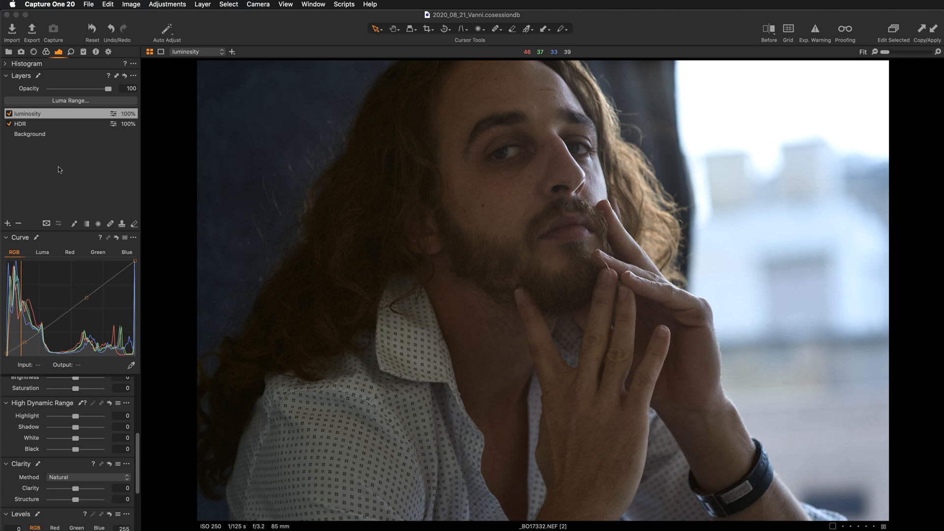
# Step: Compare the portrait with the luminosity layer switched off and on several times
pyautogui.click(10, 113)
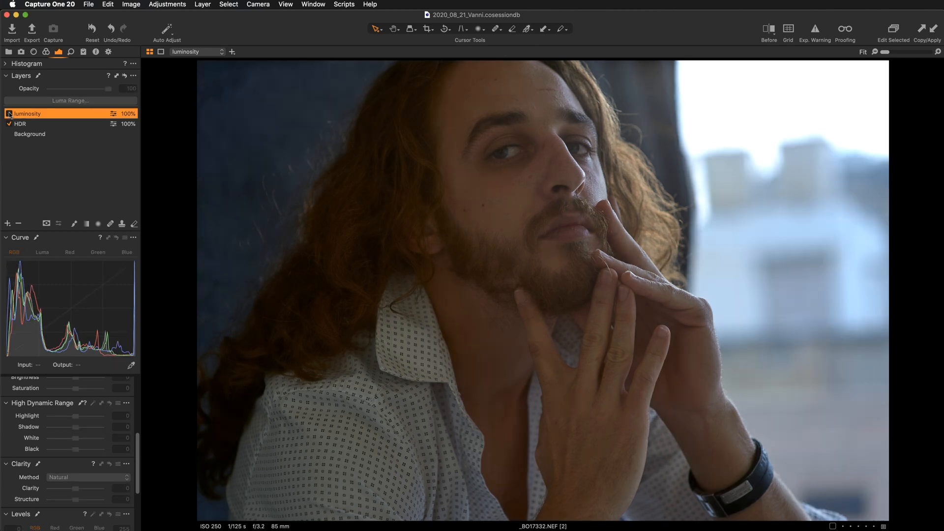
pyautogui.click(9, 113)
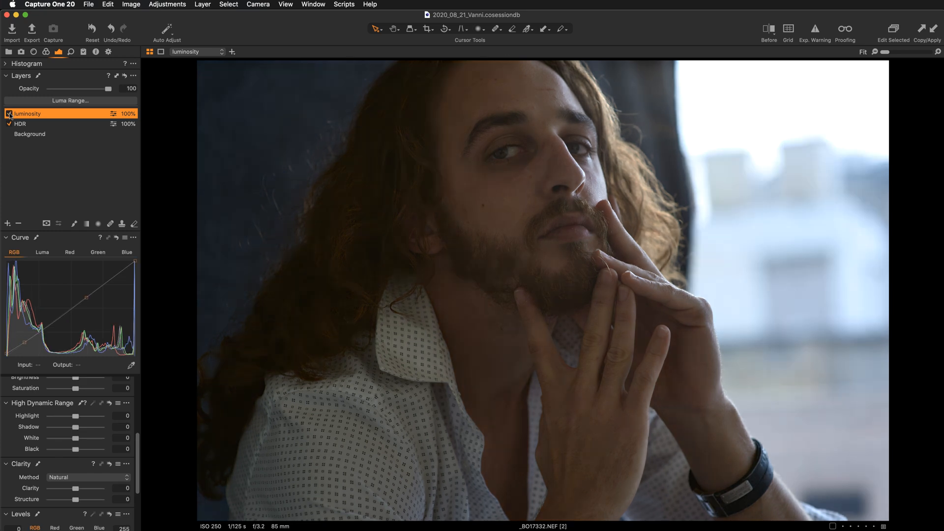
pyautogui.click(9, 114)
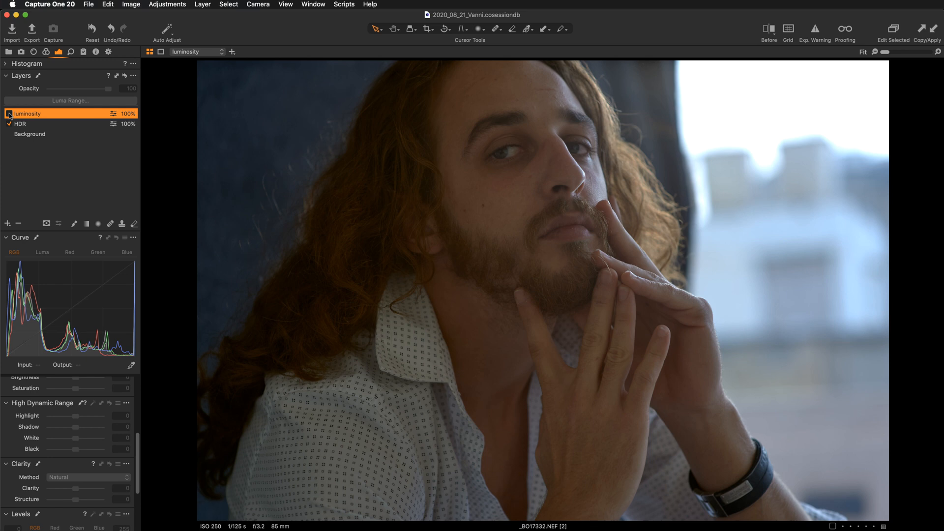
pyautogui.click(9, 113)
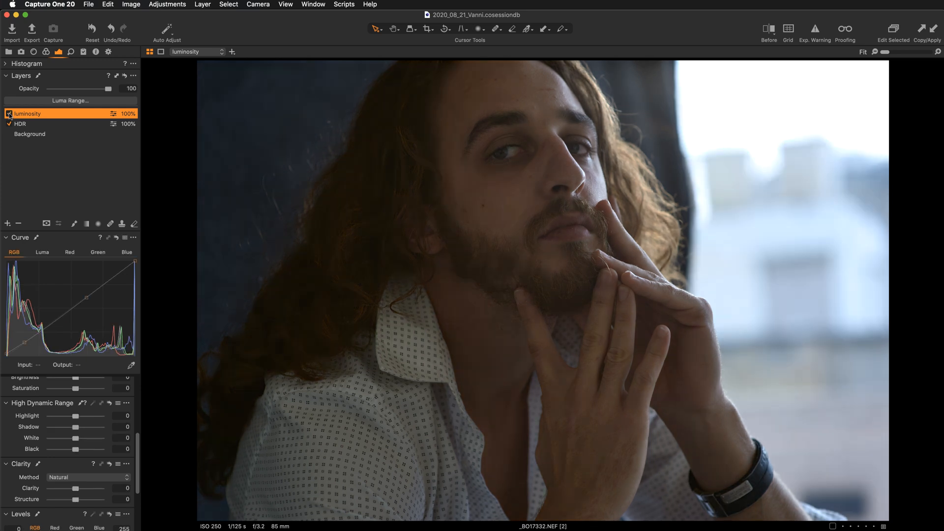
pyautogui.click(8, 114)
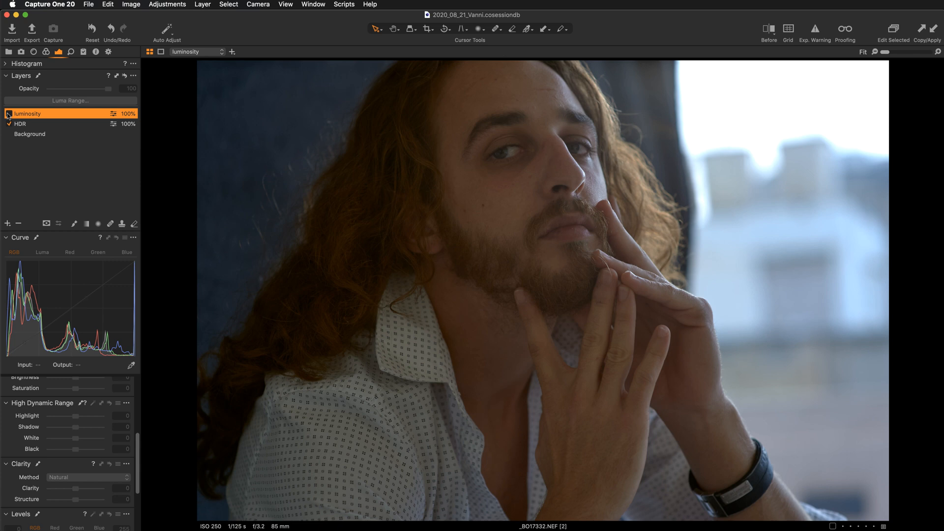
pyautogui.click(9, 114)
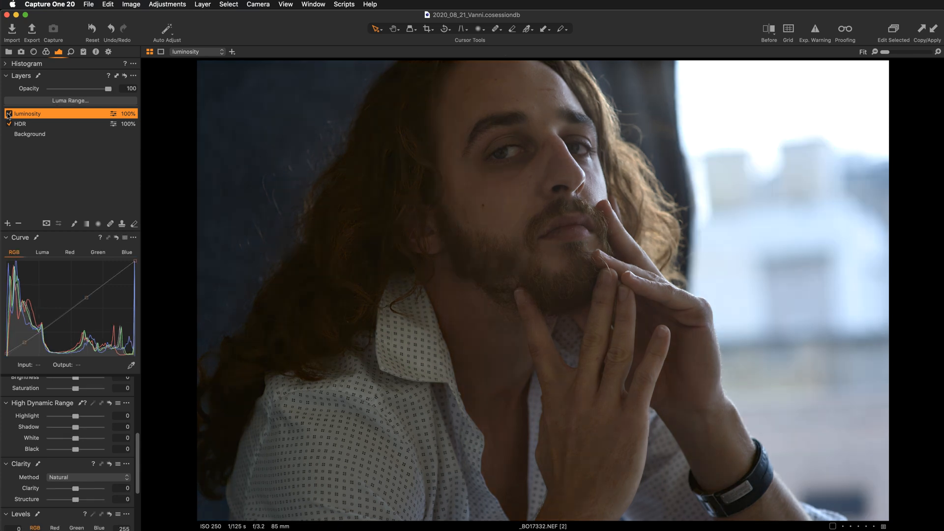
pyautogui.click(9, 114)
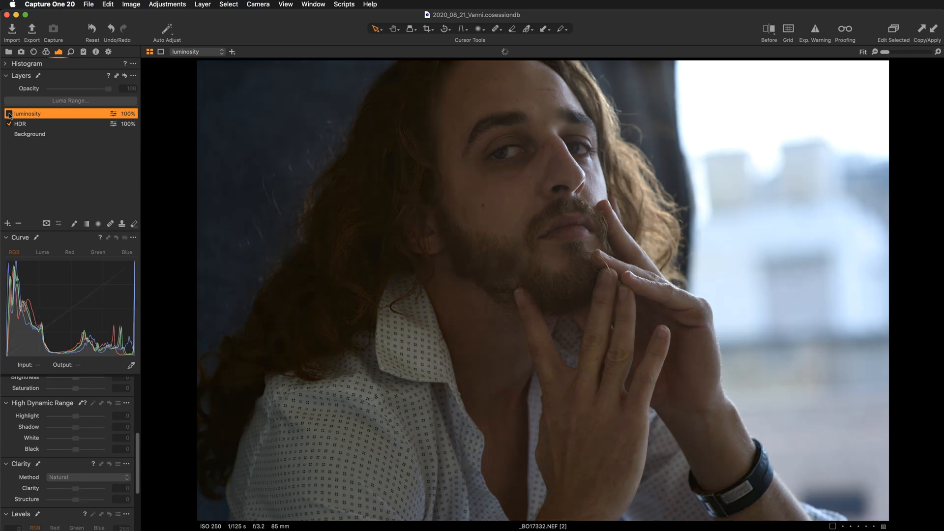
pyautogui.click(9, 113)
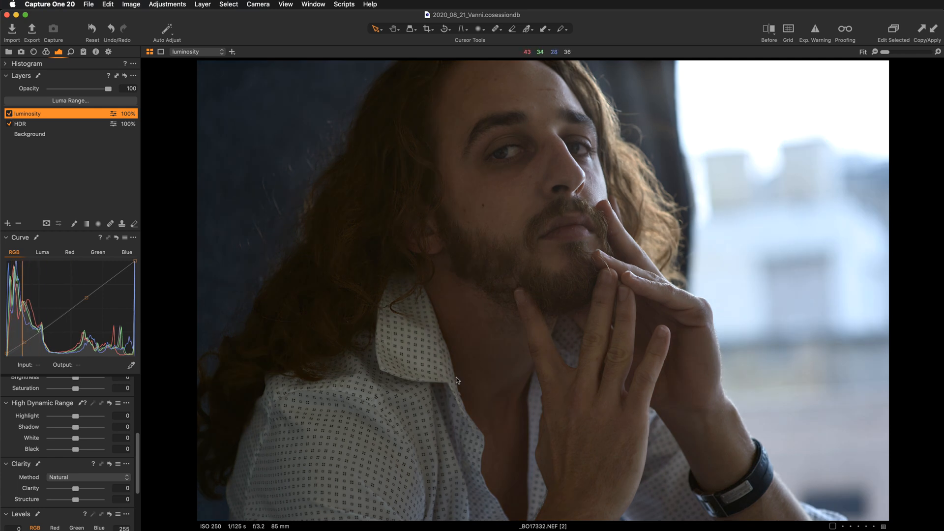
# Step: Raise the Luma curve's lower midtone point slightly and compare the photo with the luminosity layer off and on
pyautogui.click(43, 253)
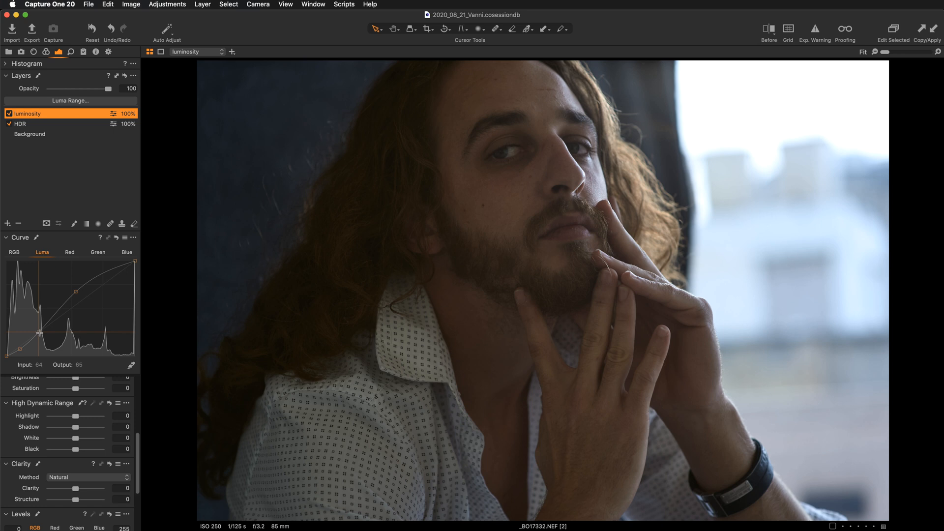
pyautogui.click(131, 367)
pyautogui.moveTo(38, 333); pyautogui.dragTo(36, 331)
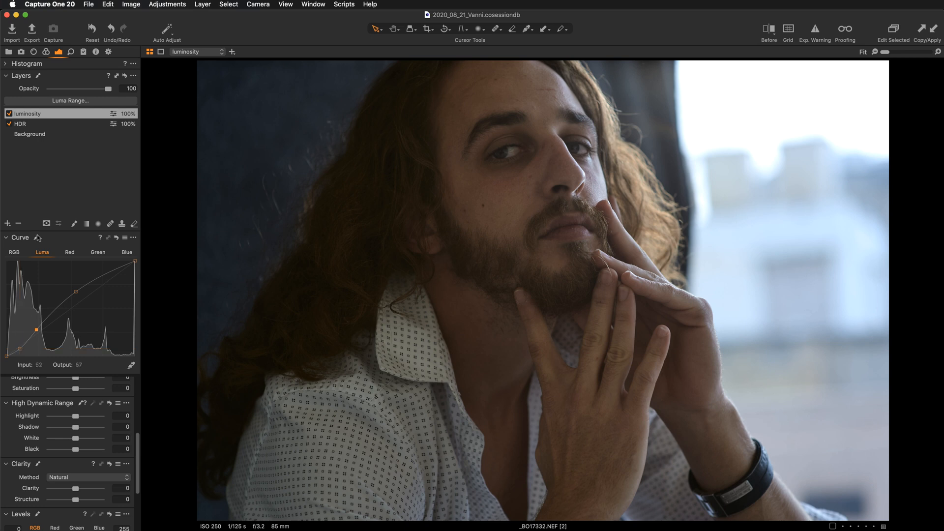
pyautogui.click(9, 113)
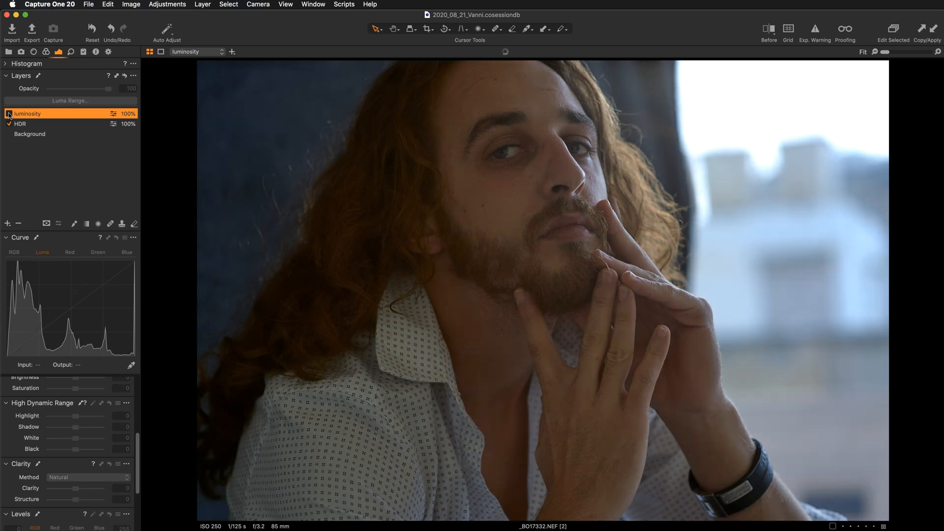
pyautogui.click(8, 114)
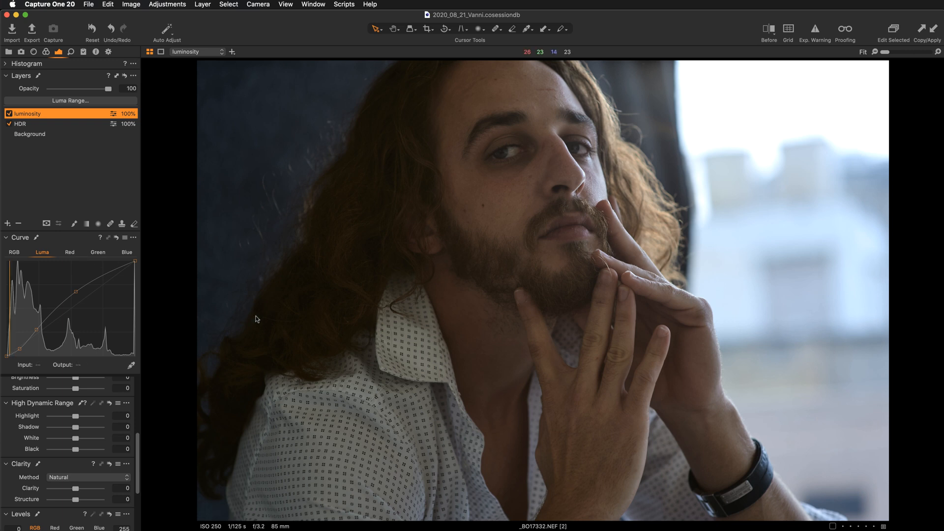
# Step: Add an empty adjustment layer above luminosity and name it eyes
pyautogui.press('super+equal')
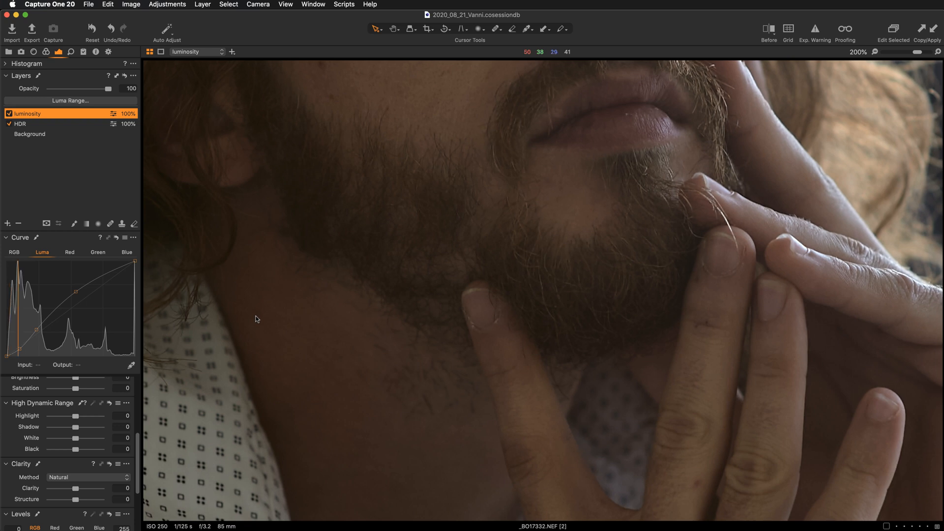
pyautogui.scroll(10, 480, 169)
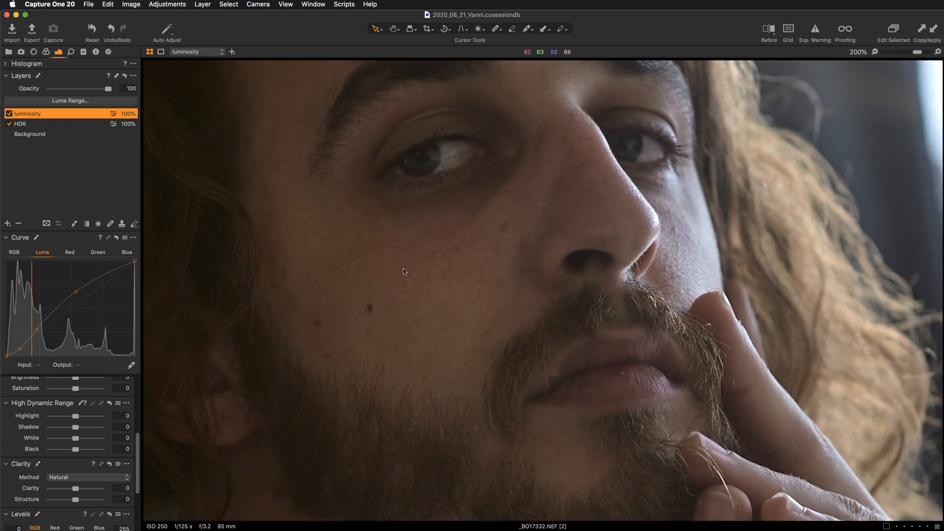
pyautogui.click(7, 225)
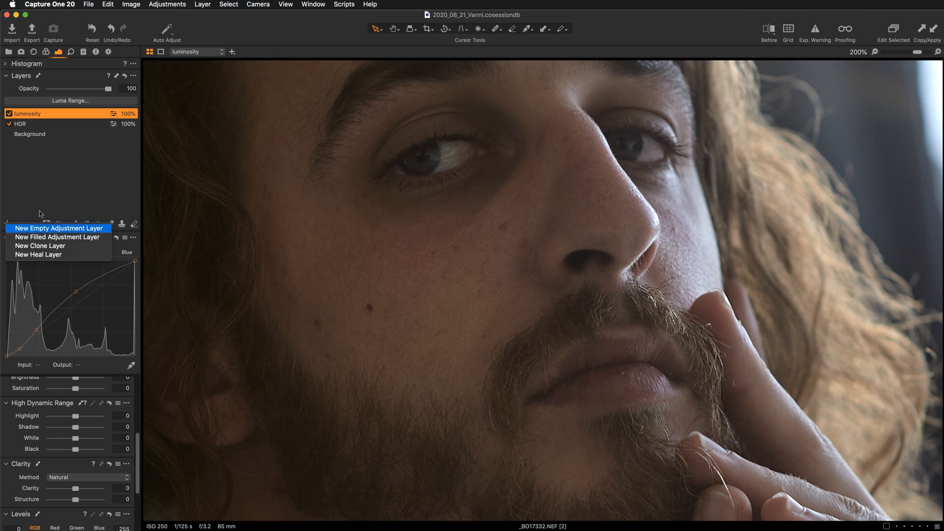
pyautogui.click(40, 228)
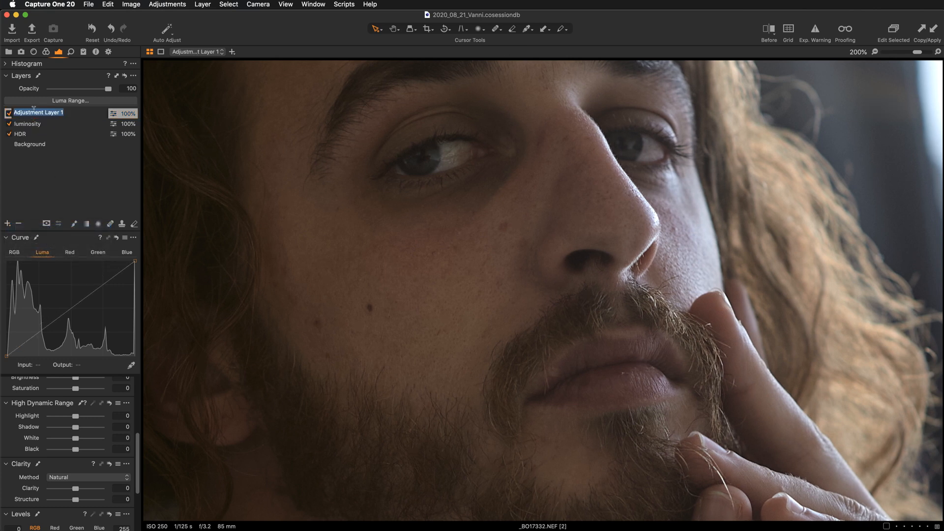
pyautogui.write('eyes')
pyautogui.press('Return')
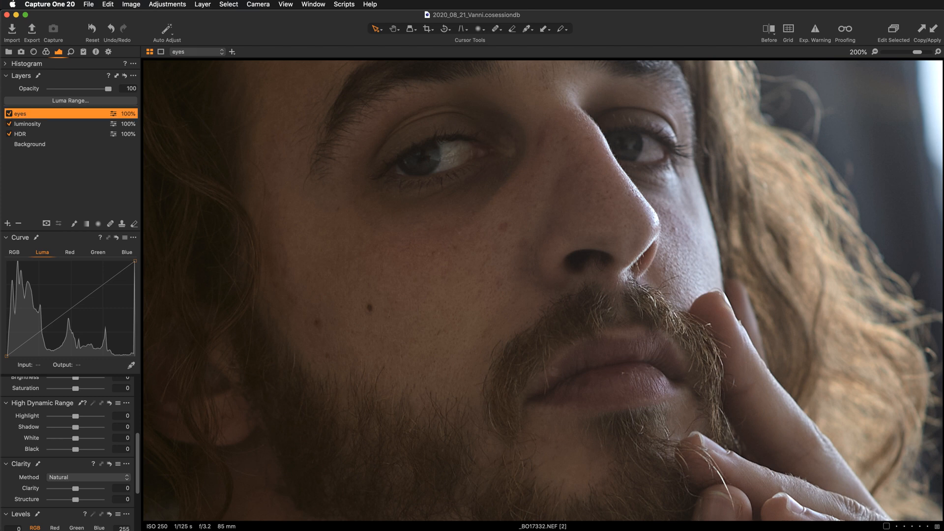
# Step: Zoom to 300% on the eyes and set up the mask brush with size 25 and flow 67
pyautogui.scroll(2, 474, 361)
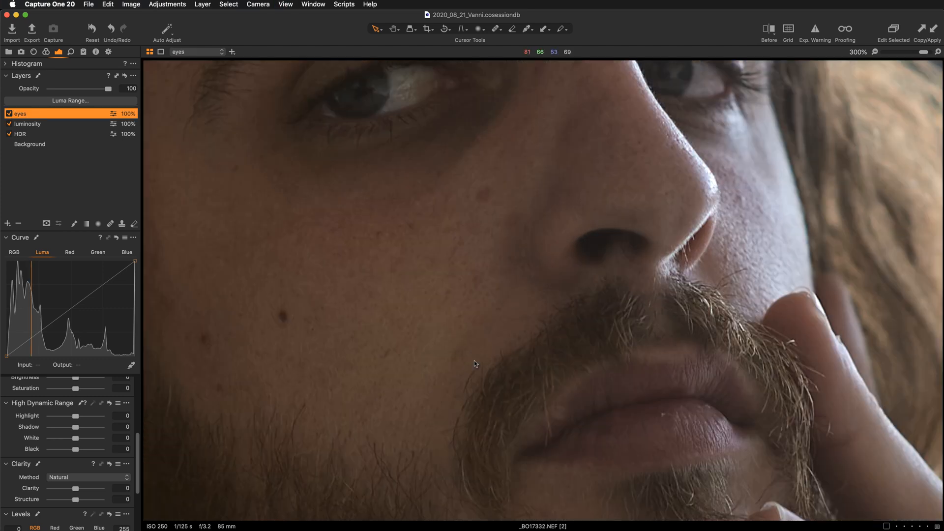
pyautogui.moveTo(462, 190); pyautogui.dragTo(461, 270)
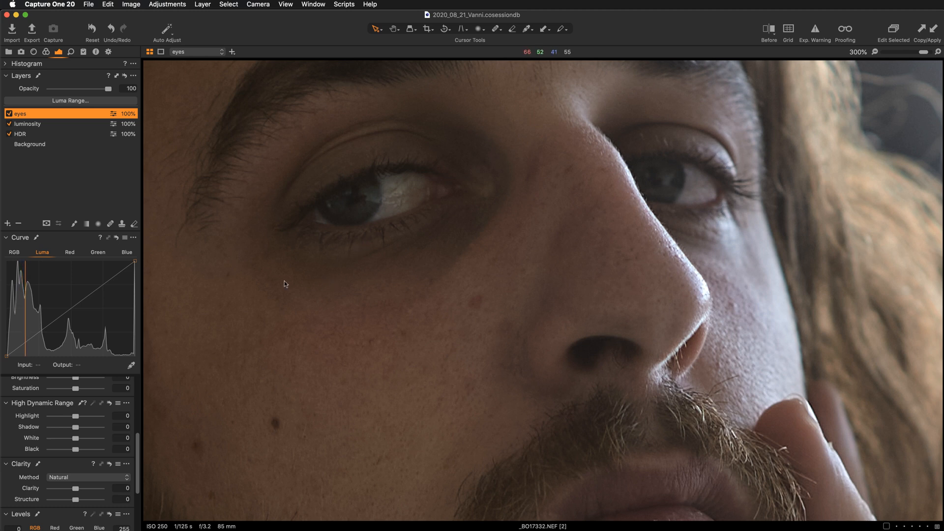
pyautogui.press('b')
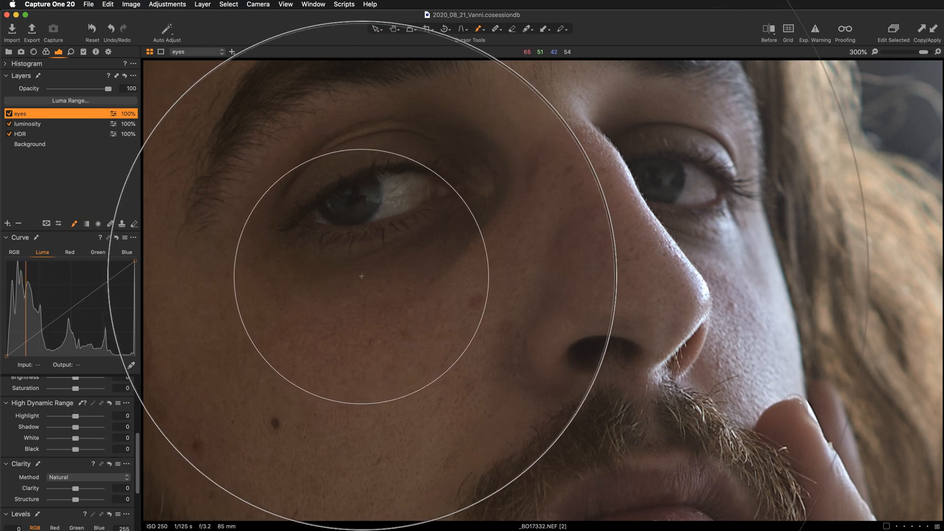
pyautogui.scroll(-2, 363, 270)
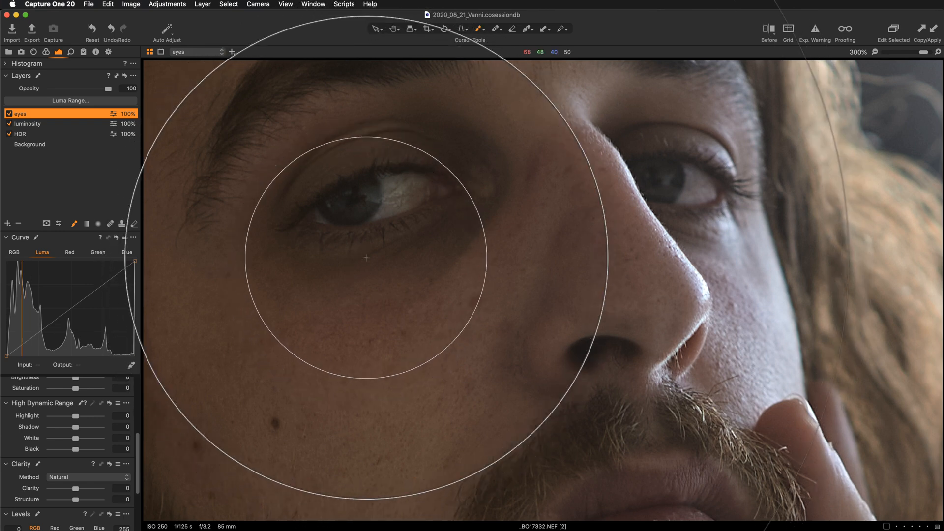
pyautogui.scroll(3, 366, 257)
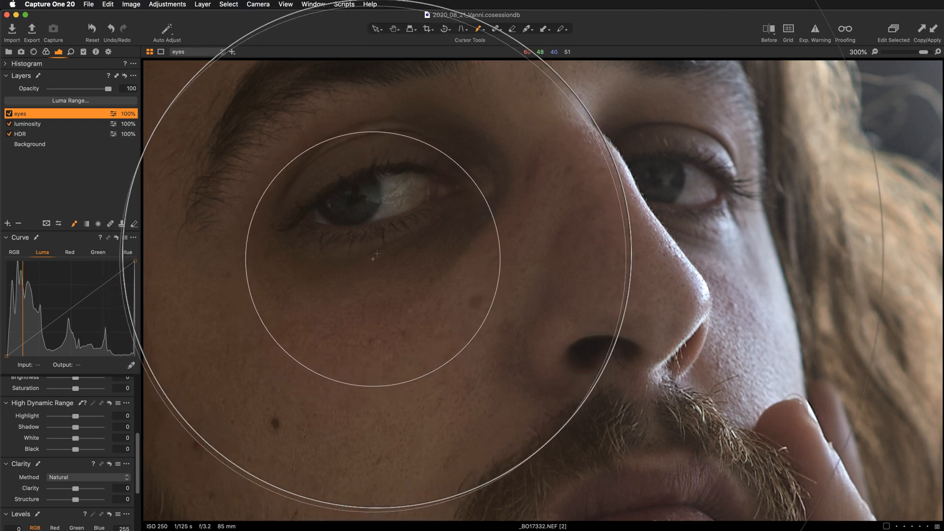
pyautogui.rightClick(391, 252)
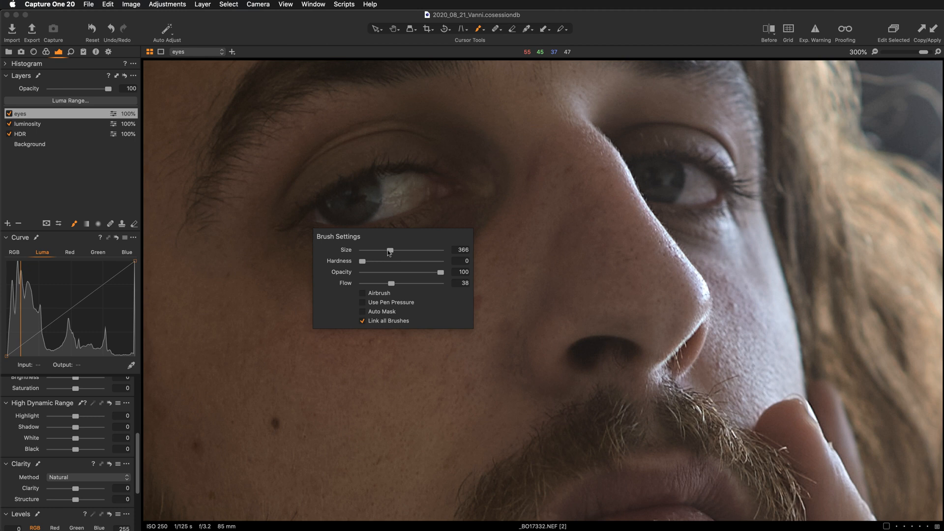
pyautogui.moveTo(389, 252); pyautogui.dragTo(372, 250)
pyautogui.moveTo(394, 282); pyautogui.dragTo(420, 284)
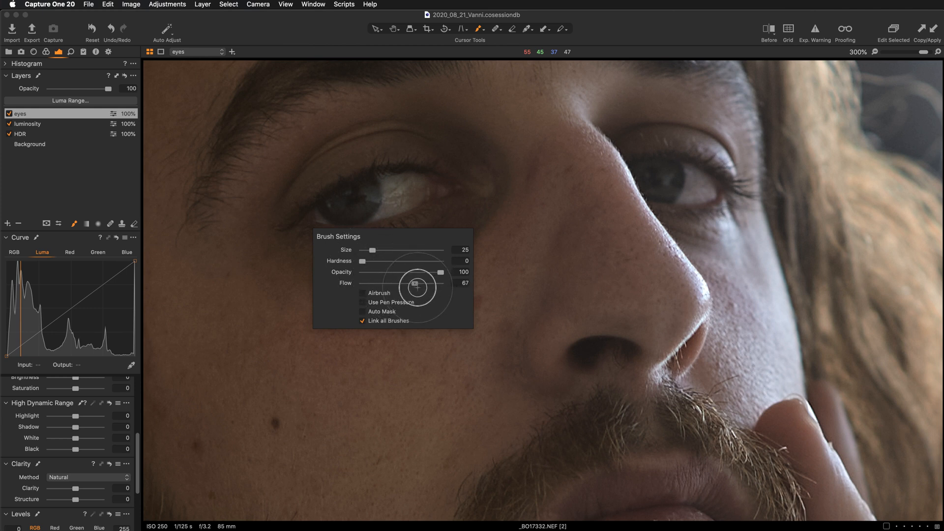
# Step: Reduce the mask brush size to 17 and paint the eyes layer's mask over both irises
pyautogui.moveTo(361, 194); pyautogui.dragTo(342, 203)
pyautogui.rightClick(342, 204)
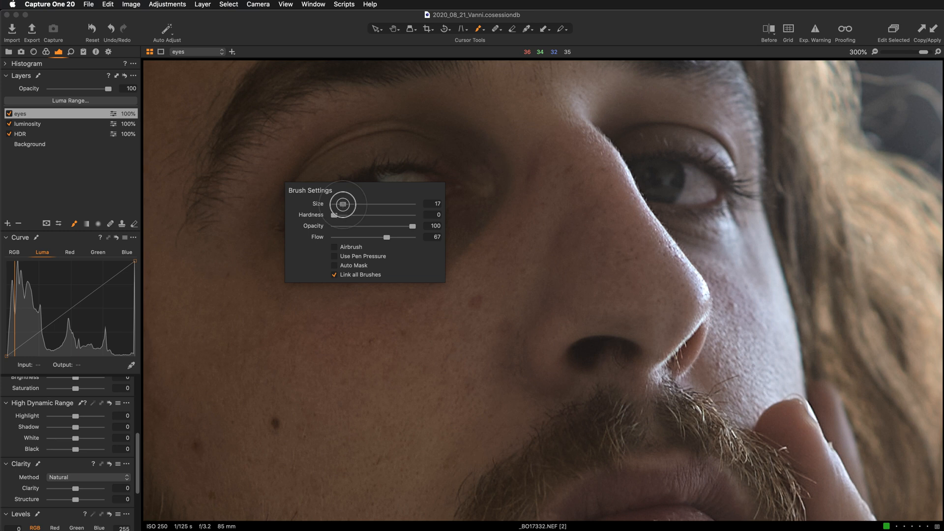
pyautogui.moveTo(333, 206)
pyautogui.mouseDown()
pyautogui.moveTo(371, 186)
pyautogui.moveTo(364, 208)
pyautogui.moveTo(329, 207)
pyautogui.moveTo(346, 217)
pyautogui.moveTo(354, 200)
pyautogui.moveTo(337, 204)
pyautogui.moveTo(341, 197)
pyautogui.moveTo(364, 187)
pyautogui.moveTo(362, 206)
pyautogui.moveTo(372, 194)
pyautogui.mouseUp()
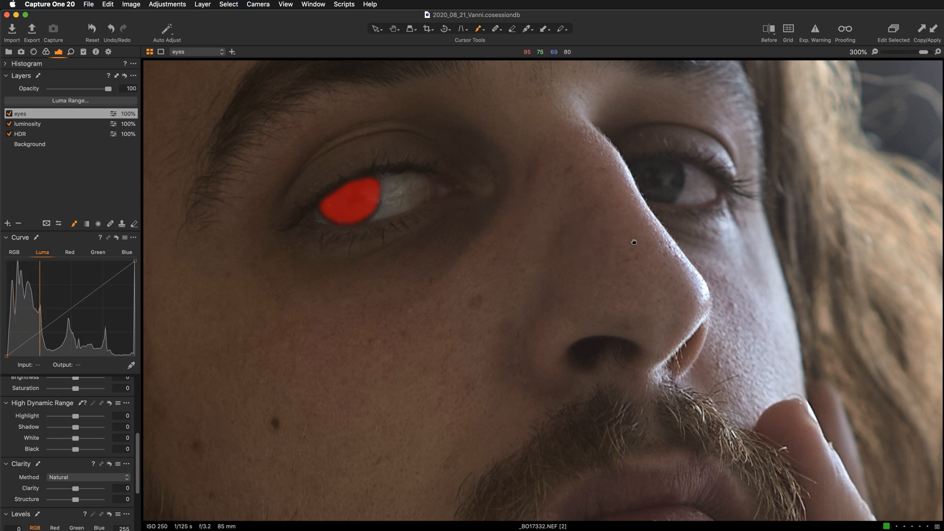
pyautogui.hscroll(5, 443, 201)
pyautogui.moveTo(432, 200)
pyautogui.mouseDown()
pyautogui.moveTo(464, 209)
pyautogui.moveTo(446, 225)
pyautogui.moveTo(433, 210)
pyautogui.moveTo(442, 219)
pyautogui.moveTo(449, 207)
pyautogui.moveTo(439, 207)
pyautogui.moveTo(468, 211)
pyautogui.mouseUp()
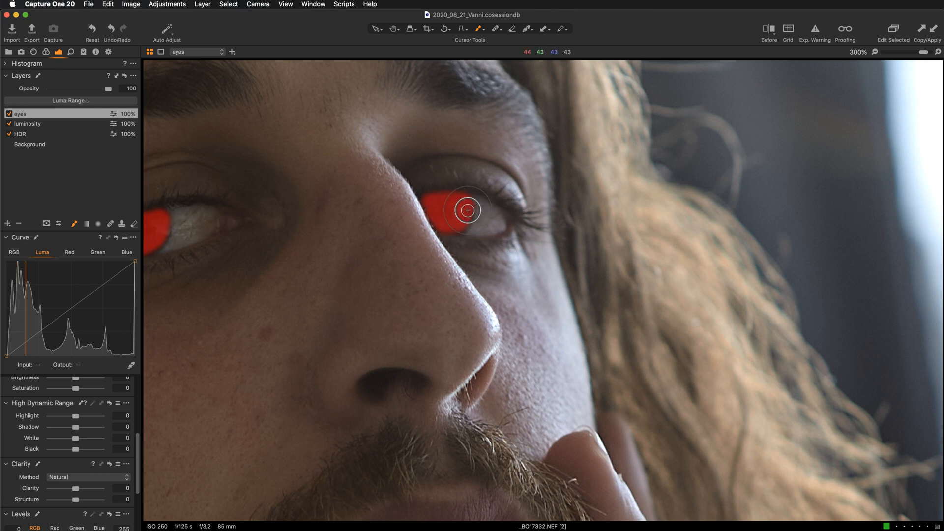
pyautogui.press('super+minus')
pyautogui.moveTo(495, 422)
pyautogui.mouseDown()
pyautogui.moveTo(583, 326)
pyautogui.moveTo(637, 311)
pyautogui.mouseUp()
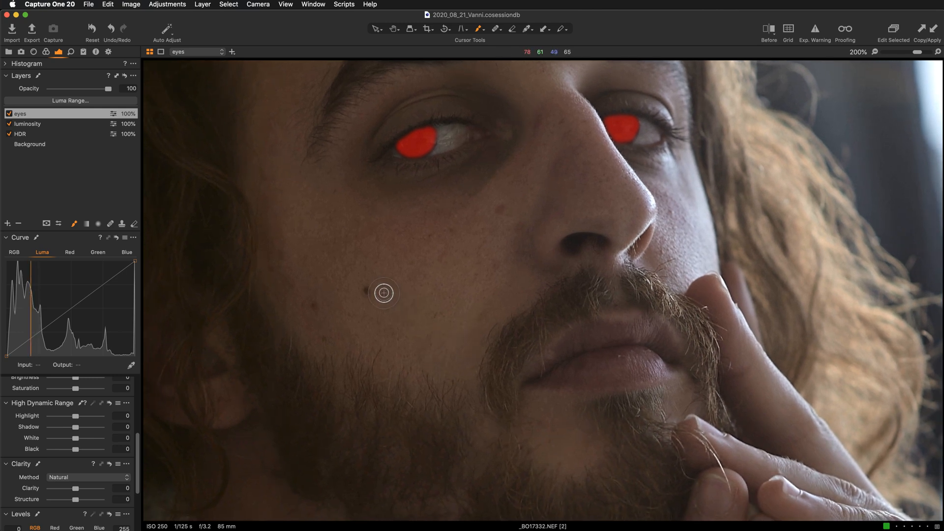
# Step: Set the eyes layer's Shadow to 14 and its Clarity to 40 with the Punch method
pyautogui.press('m')
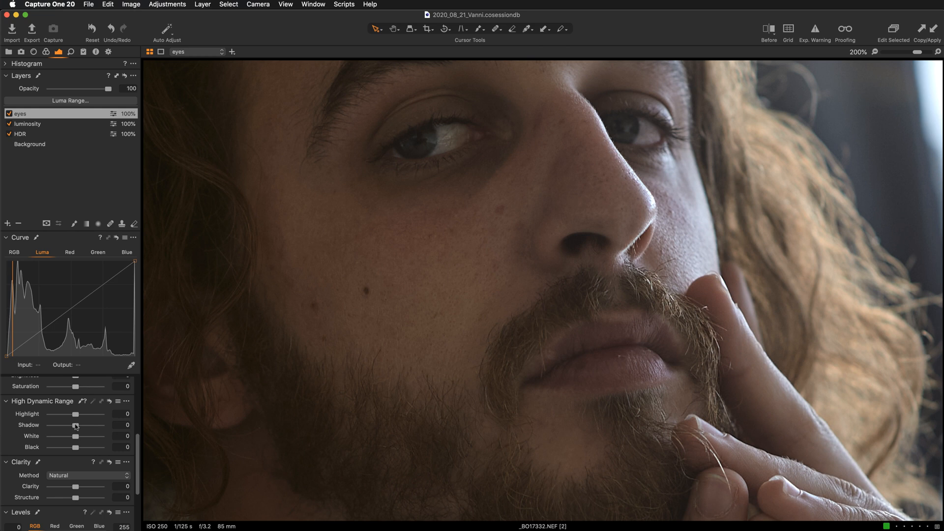
pyautogui.moveTo(76, 426); pyautogui.dragTo(79, 427)
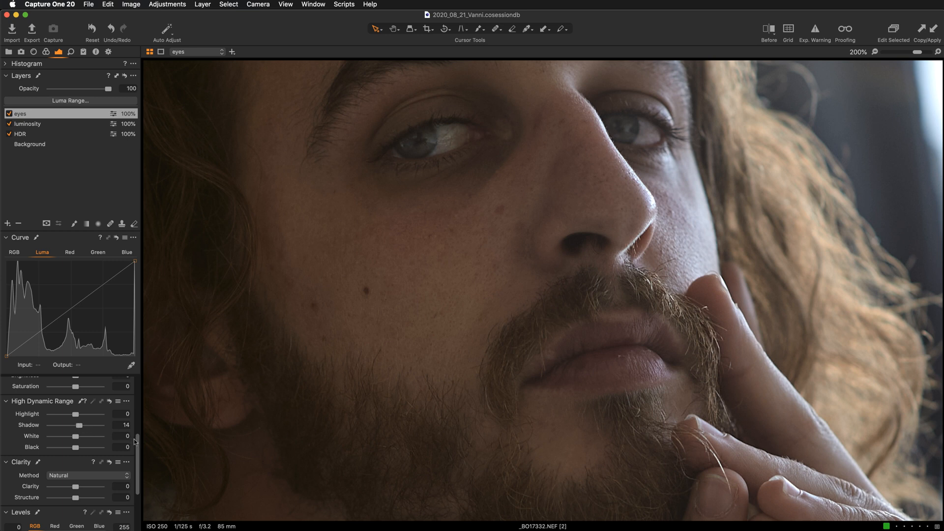
pyautogui.scroll(-3, 134, 438)
pyautogui.click(88, 409)
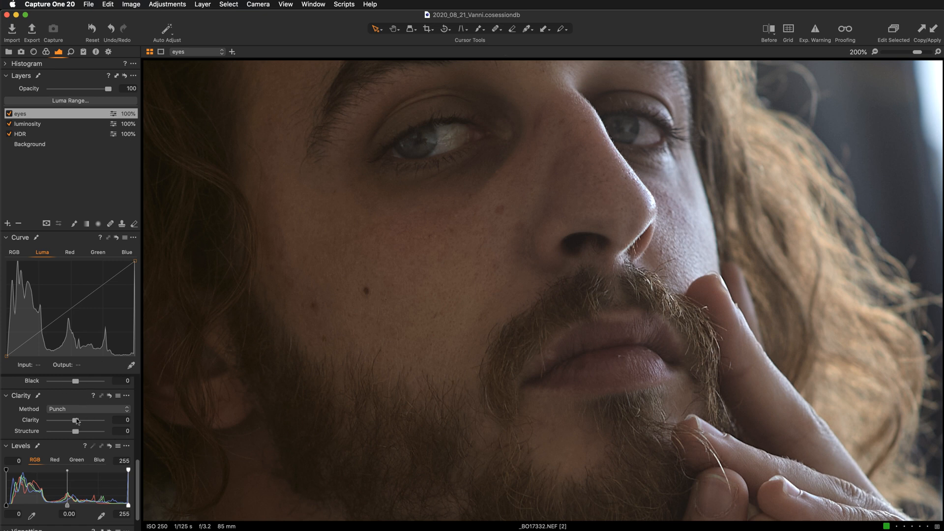
pyautogui.moveTo(77, 421); pyautogui.dragTo(88, 423)
# Step: Compare the eyes with the clarity boost reset and restored
pyautogui.doubleClick(30, 421)
pyautogui.press('super+z')
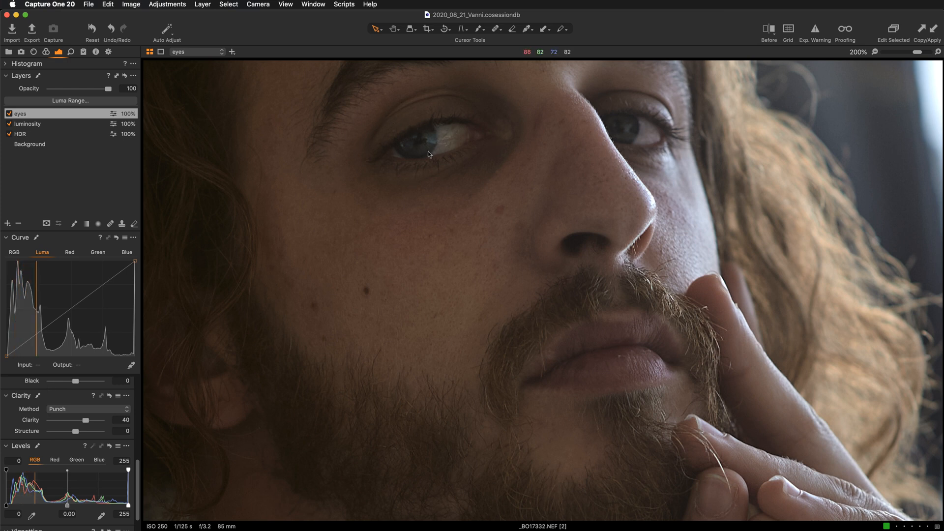
pyautogui.doubleClick(30, 421)
pyautogui.press('super+z')
pyautogui.scroll(5, 138, 477)
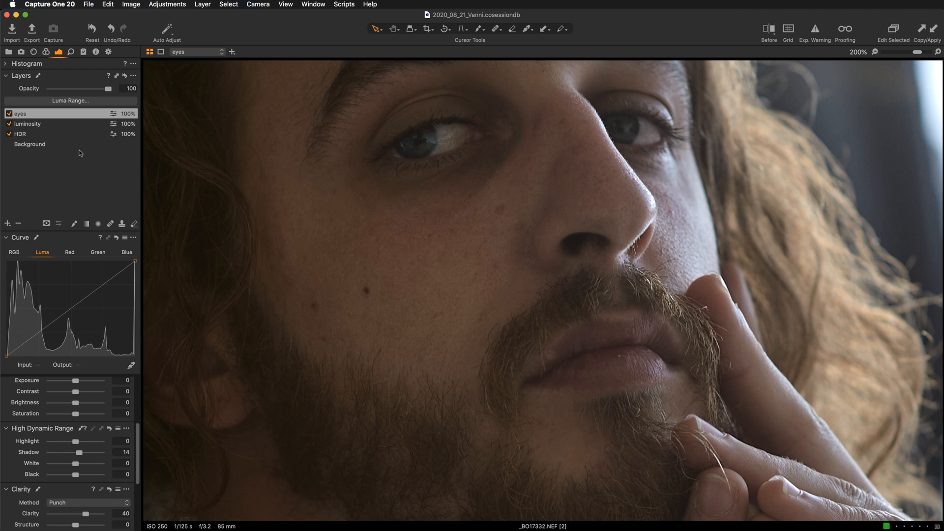
# Step: Compare the portrait at 100% with the eyes and luminosity layers off and on, keeping the eyes opacity at 100
pyautogui.press('super+minus')
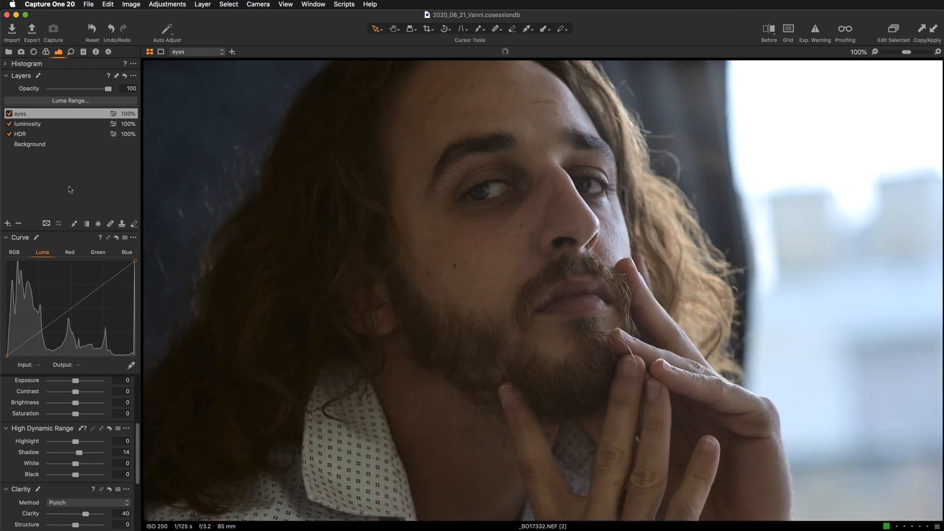
pyautogui.click(56, 113)
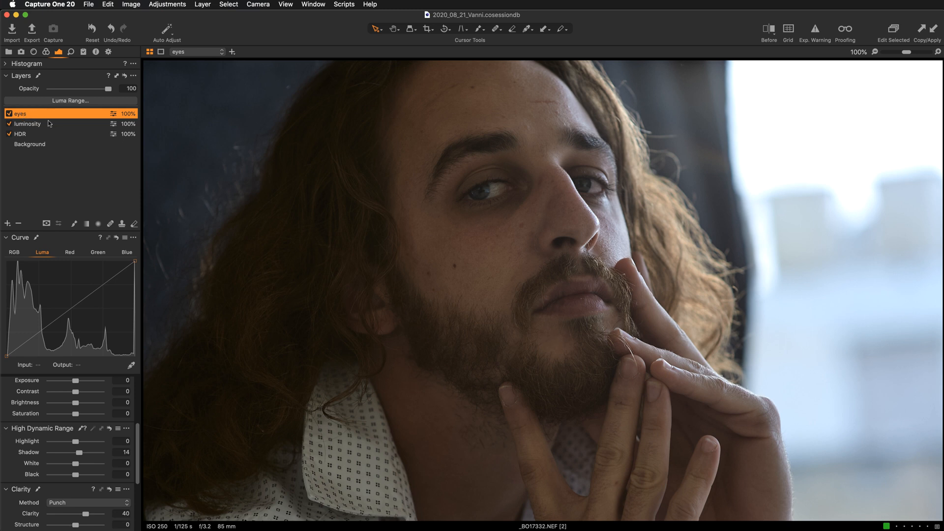
pyautogui.click(9, 114)
pyautogui.click(9, 114)
pyautogui.moveTo(105, 87)
pyautogui.mouseDown()
pyautogui.moveTo(75, 88)
pyautogui.moveTo(110, 88)
pyautogui.mouseUp()
pyautogui.scroll(-2, 345, 224)
pyautogui.hscroll(-1, 346, 224)
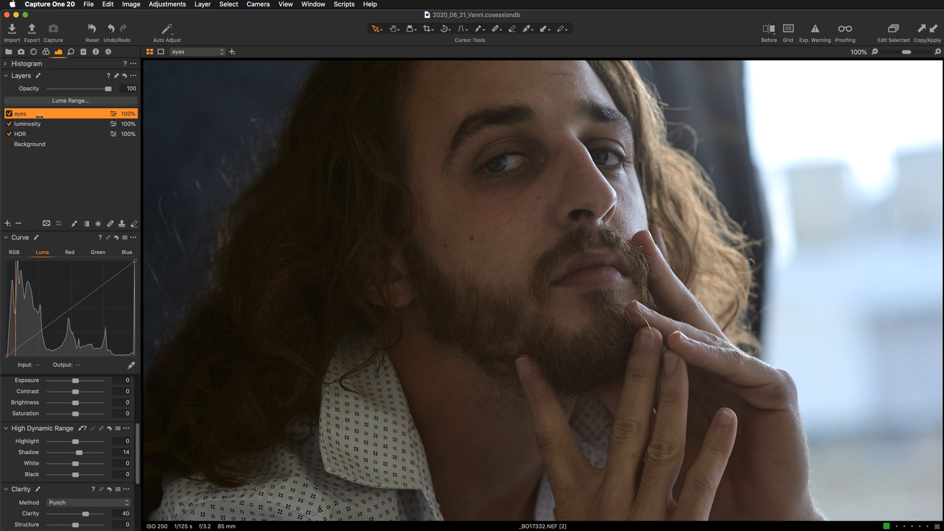
pyautogui.click(9, 125)
pyautogui.moveTo(495, 213); pyautogui.dragTo(492, 238)
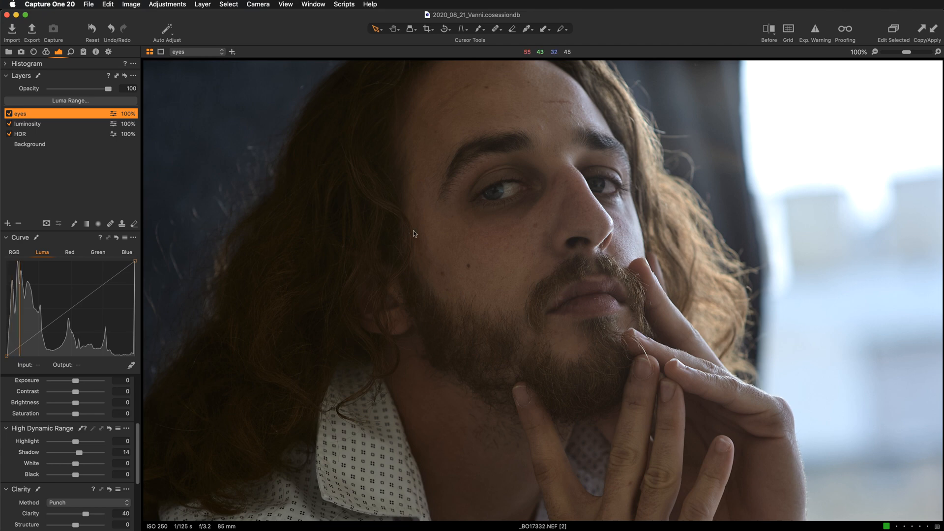
# Step: Fit the photo to the viewer and add a filled adjustment layer named dodge above eyes
pyautogui.press('super+0')
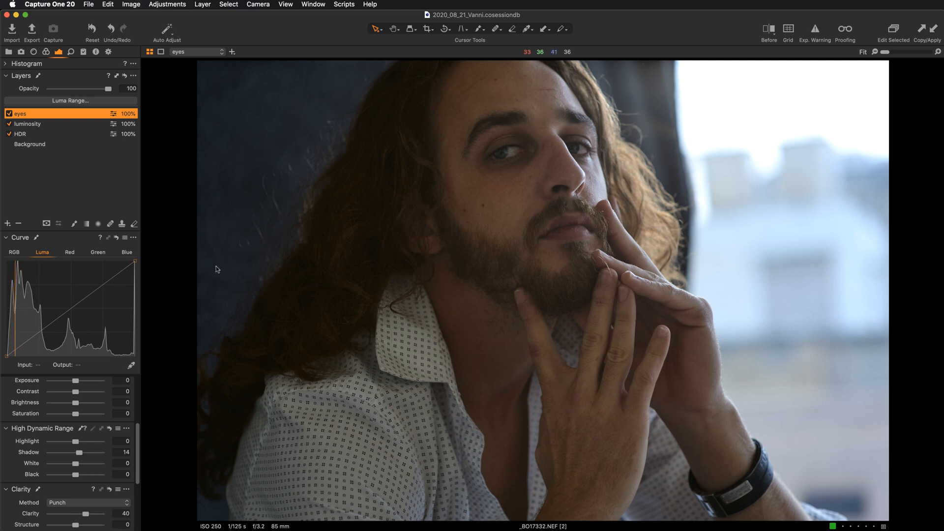
pyautogui.click(8, 223)
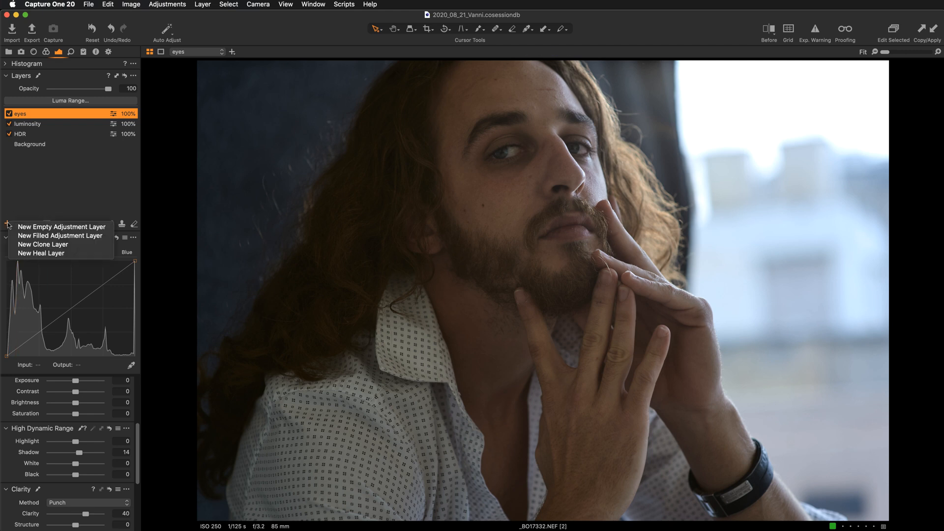
pyautogui.click(25, 235)
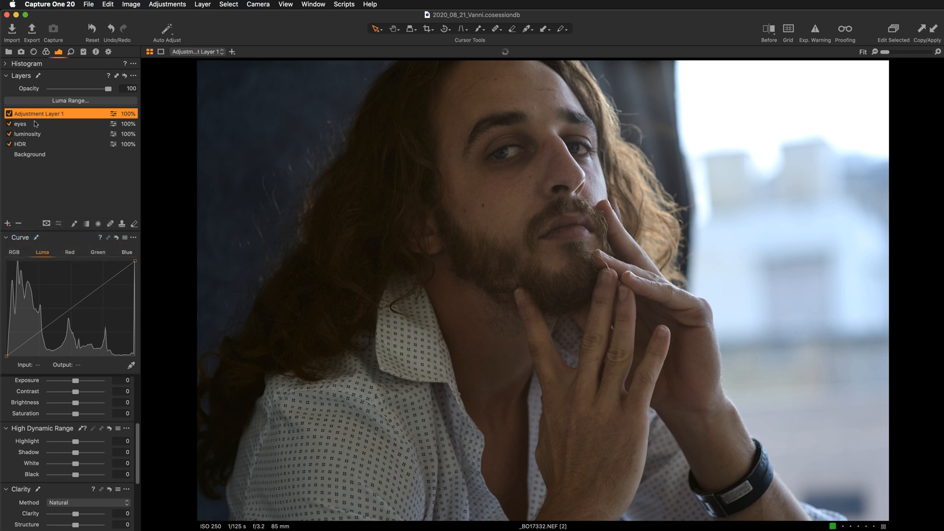
pyautogui.doubleClick(32, 114)
pyautogui.write('do')
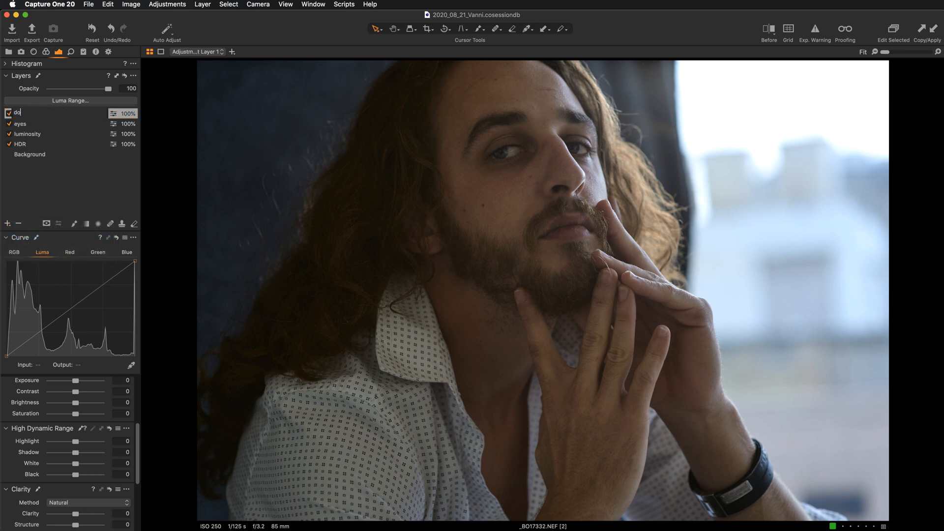
pyautogui.write('dge')
pyautogui.press('Return')
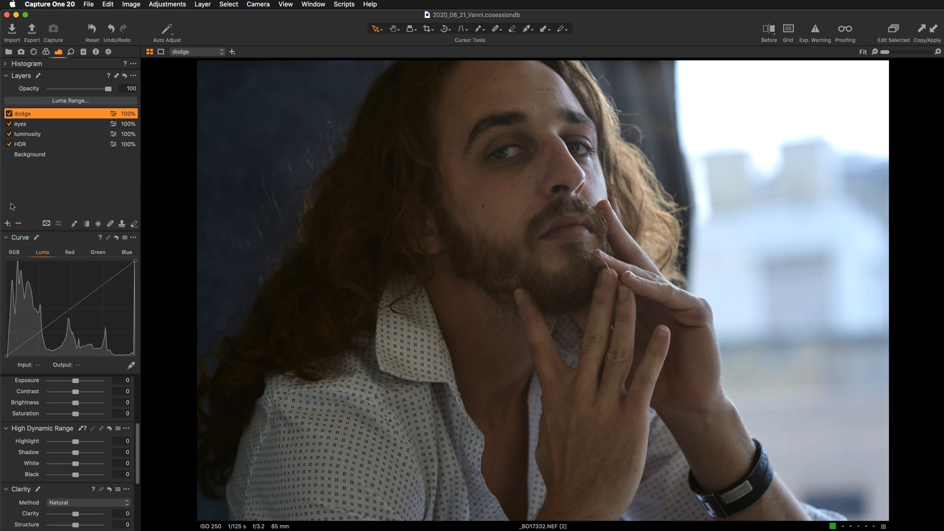
# Step: Add a second filled adjustment layer above dodge and name it burn
pyautogui.click(8, 224)
pyautogui.click(22, 238)
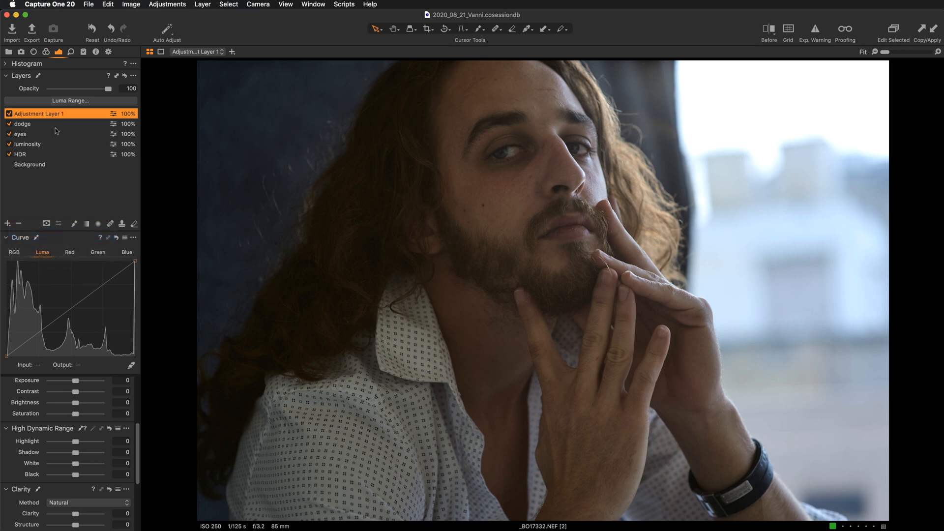
pyautogui.doubleClick(29, 113)
pyautogui.write('burn')
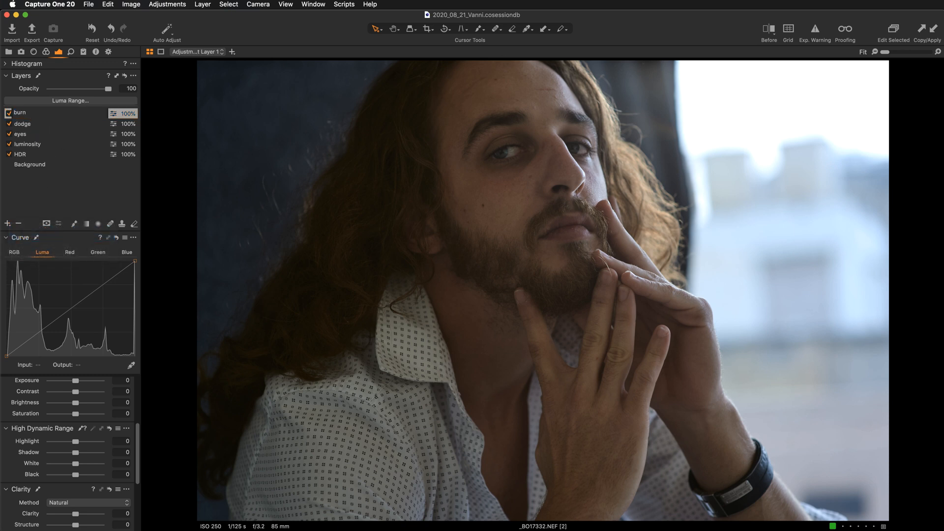
pyautogui.press('Return')
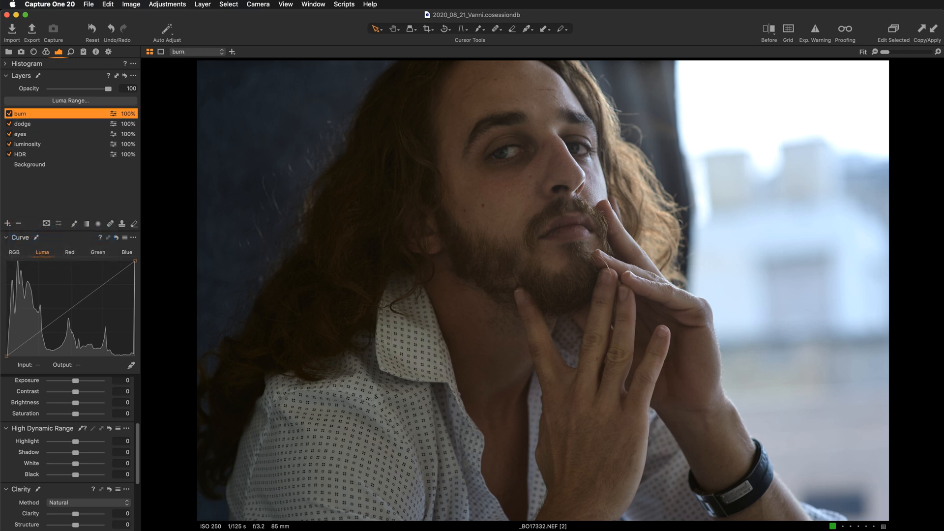
# Step: Limit the dodge layer to the brighter tones with a luma range of 104–255 and falloff of 66–255
pyautogui.click(47, 128)
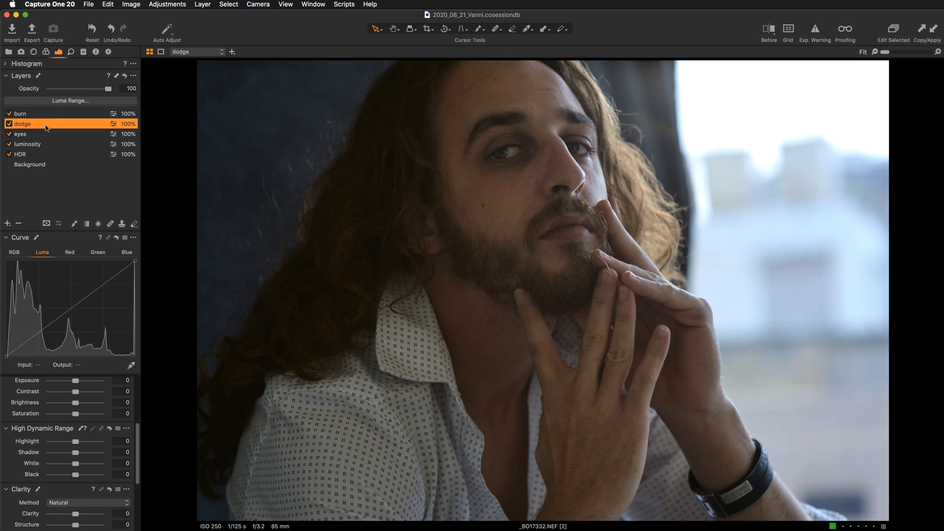
pyautogui.click(88, 101)
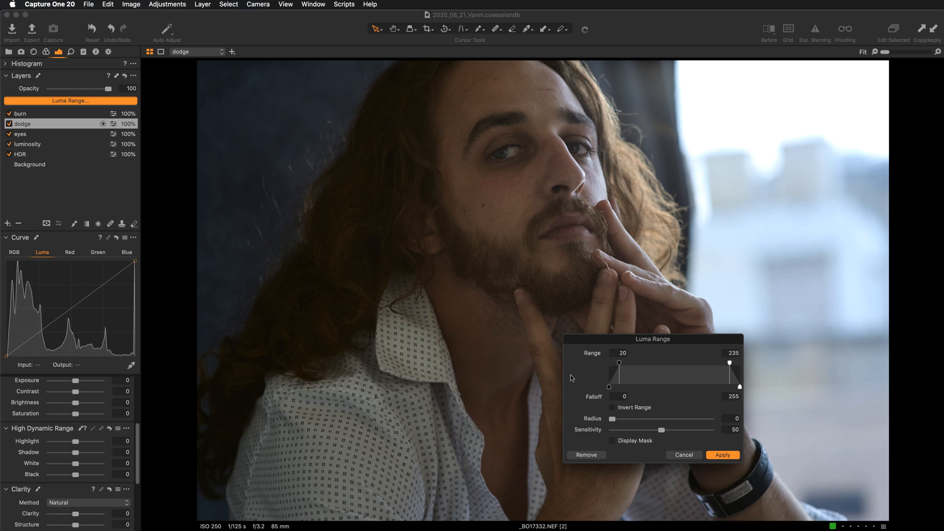
pyautogui.moveTo(622, 340); pyautogui.dragTo(738, 276)
pyautogui.click(730, 377)
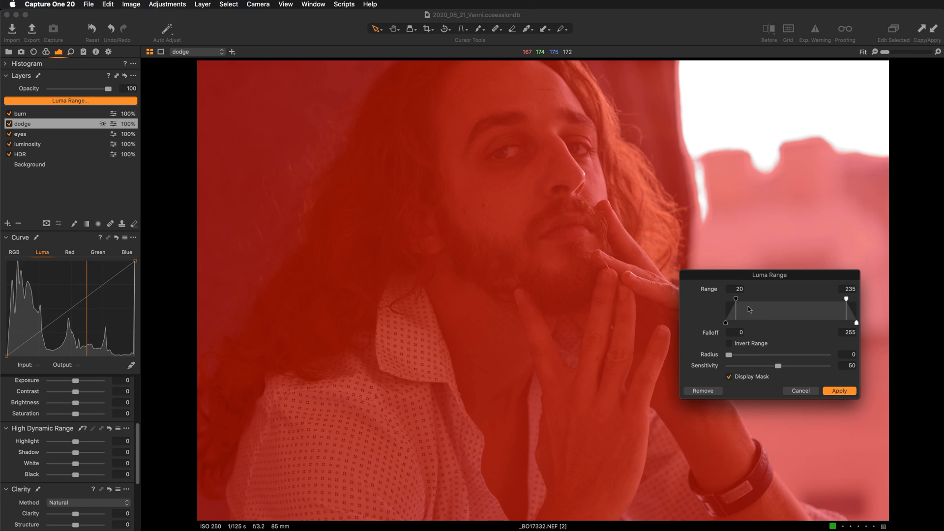
pyautogui.moveTo(737, 300); pyautogui.dragTo(857, 299)
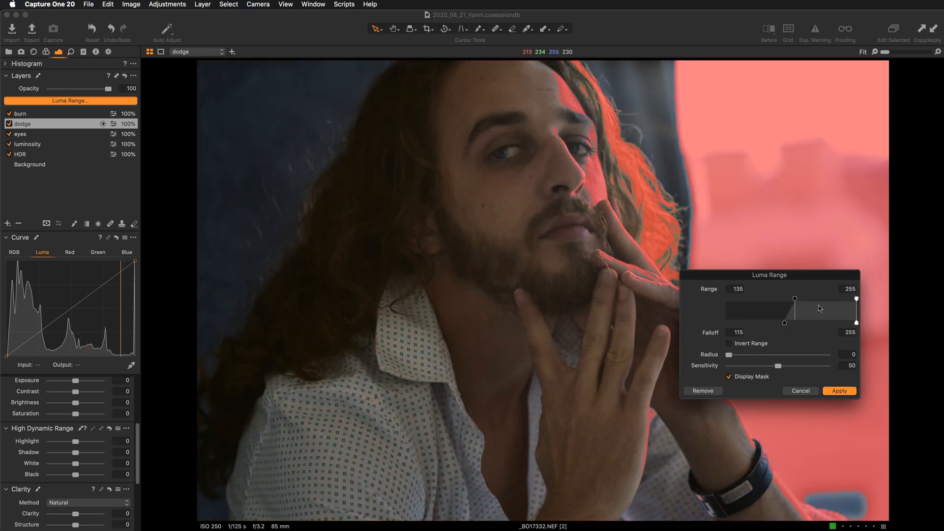
pyautogui.moveTo(796, 300)
pyautogui.mouseDown()
pyautogui.moveTo(774, 302)
pyautogui.moveTo(760, 323)
pyautogui.mouseUp()
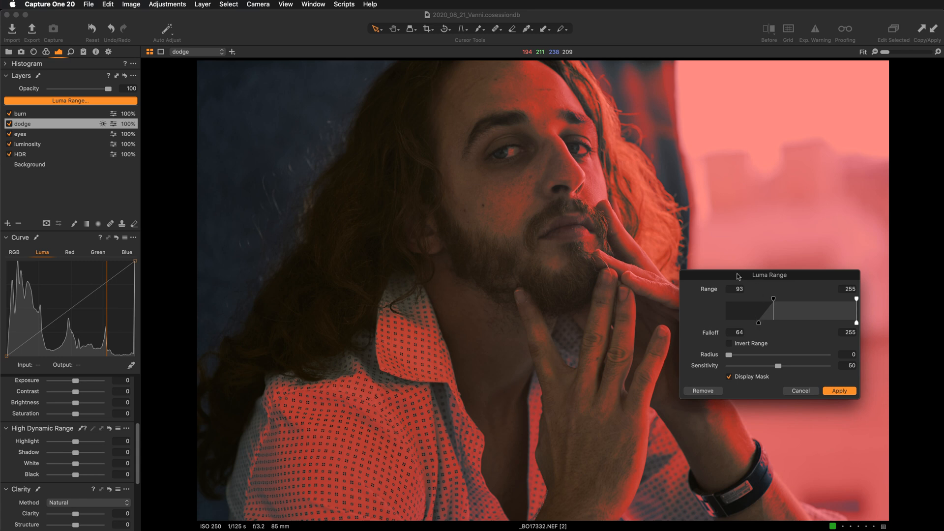
pyautogui.moveTo(739, 276); pyautogui.dragTo(741, 283)
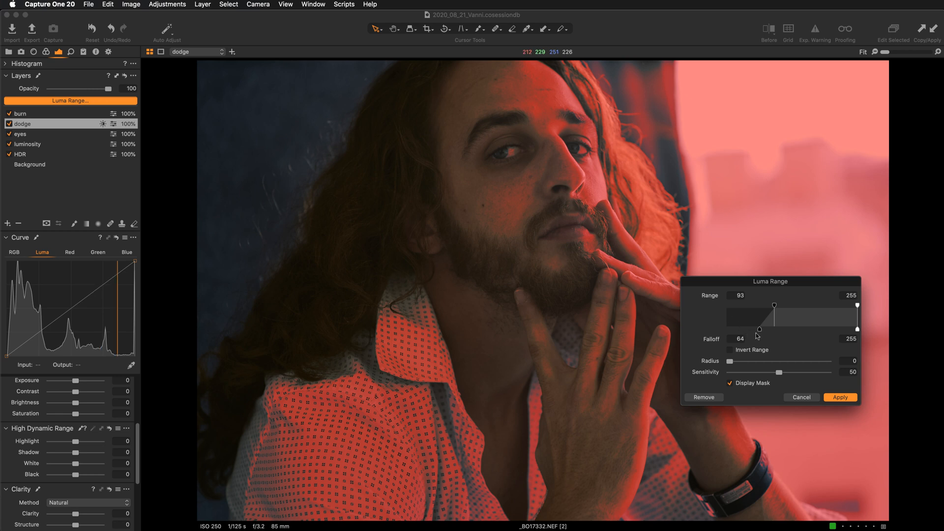
pyautogui.moveTo(770, 325)
pyautogui.mouseDown()
pyautogui.moveTo(783, 325)
pyautogui.moveTo(759, 333)
pyautogui.moveTo(784, 305)
pyautogui.moveTo(762, 330)
pyautogui.mouseUp()
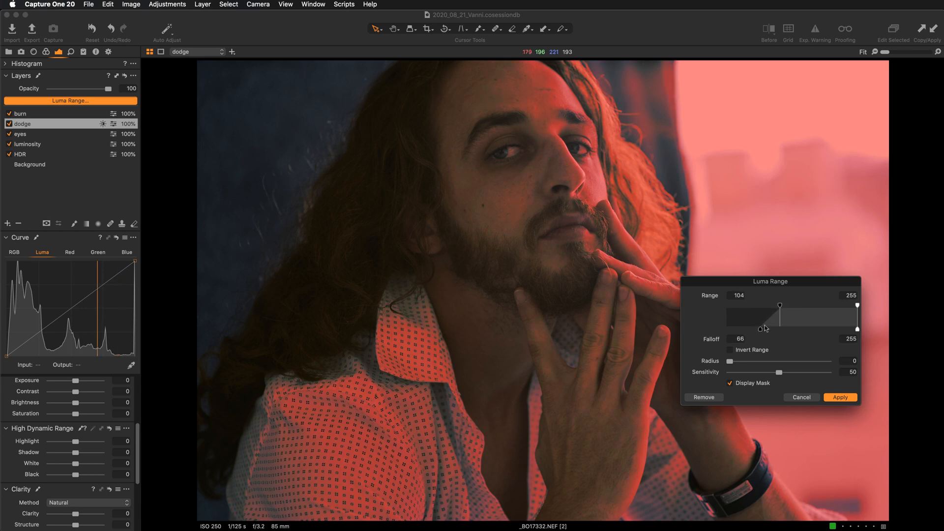
pyautogui.click(842, 396)
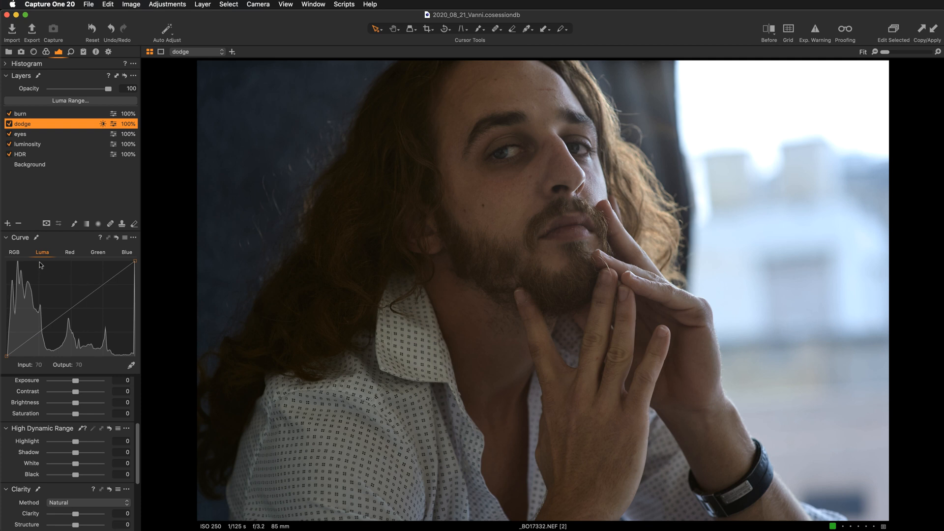
# Step: Brighten the dodge layer by raising an RGB curve midtone point, and compare the photo with the layer off and on
pyautogui.click(14, 252)
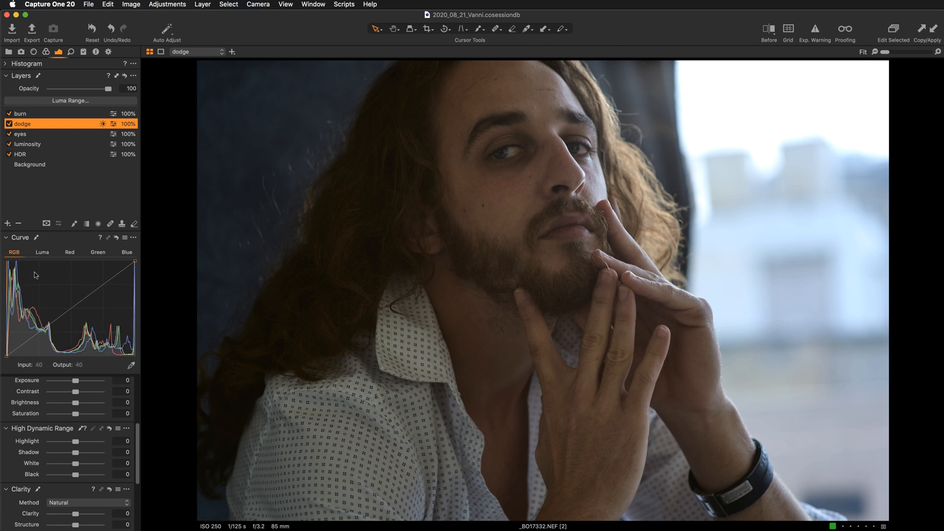
pyautogui.click(65, 312)
pyautogui.moveTo(64, 310); pyautogui.dragTo(63, 304)
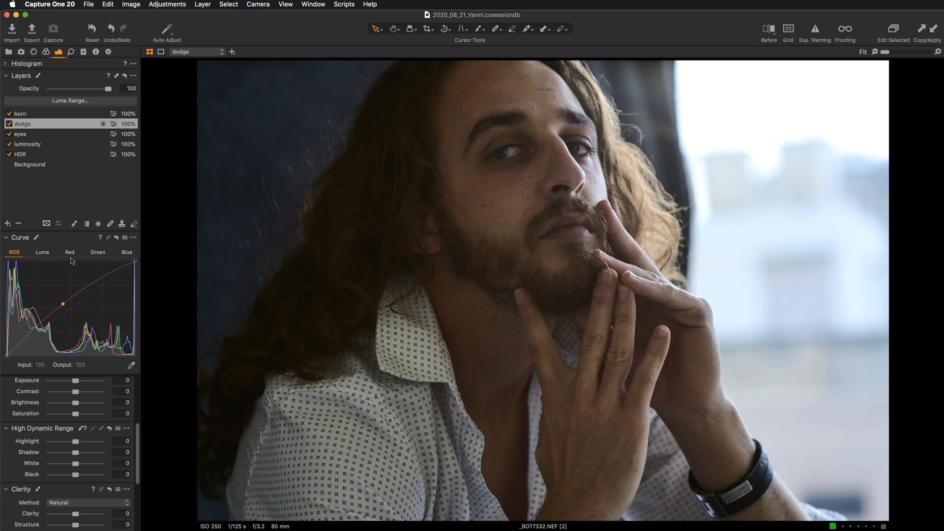
pyautogui.click(8, 124)
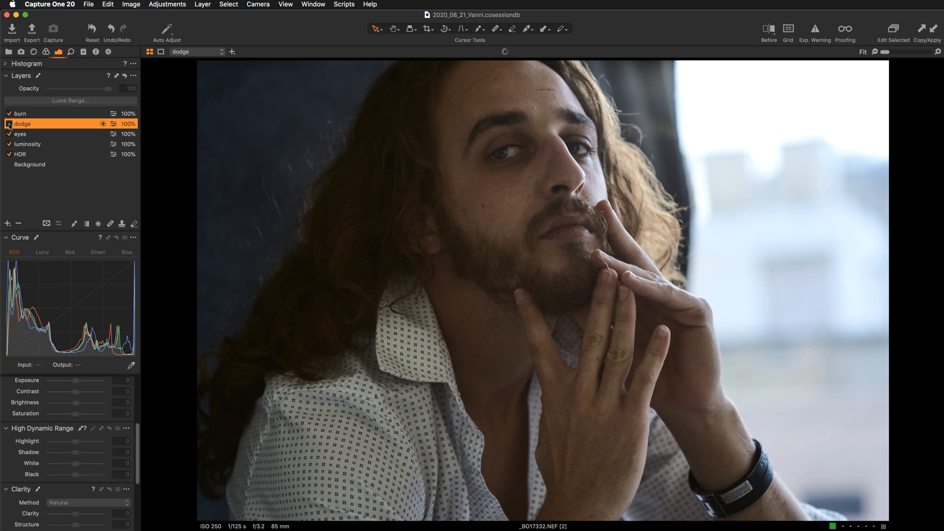
pyautogui.click(9, 124)
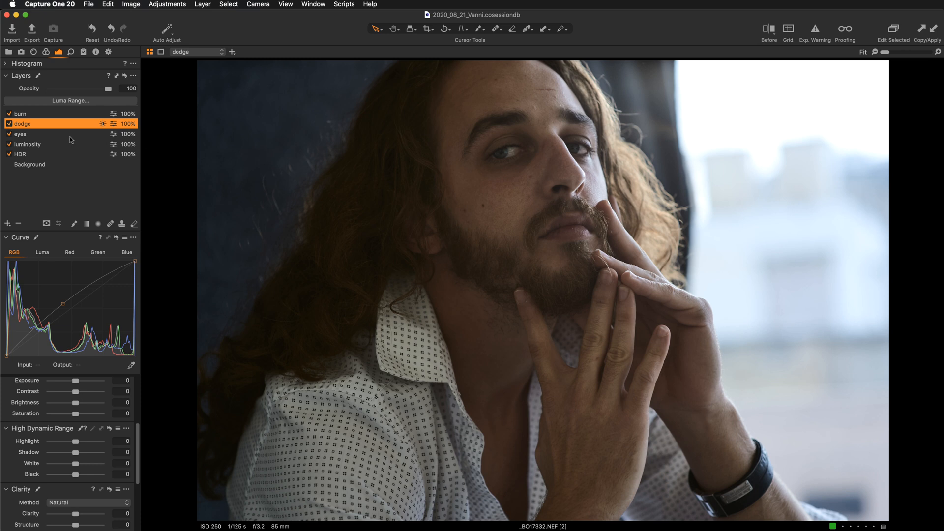
# Step: Turn on the exposure warning and raise the dodge layer's RGB curve point to input 107, output 150
pyautogui.click(816, 31)
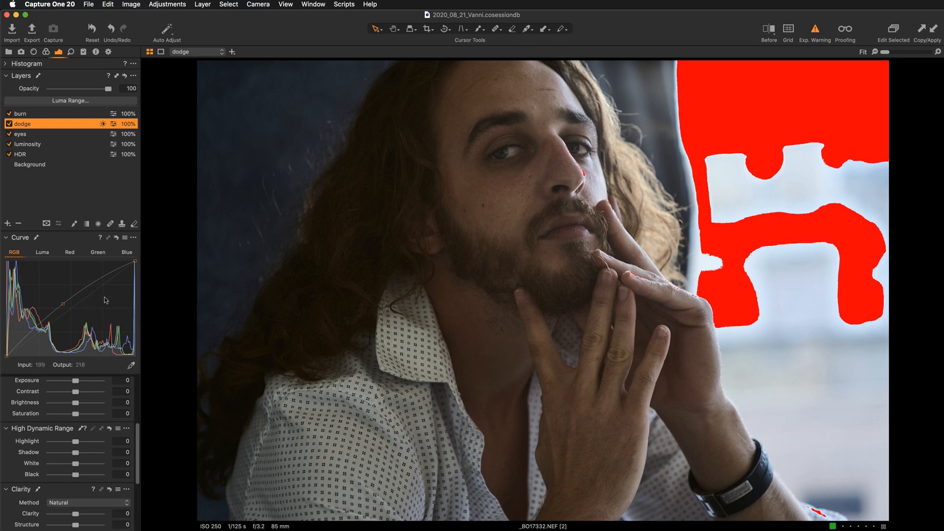
pyautogui.moveTo(65, 304); pyautogui.dragTo(62, 299)
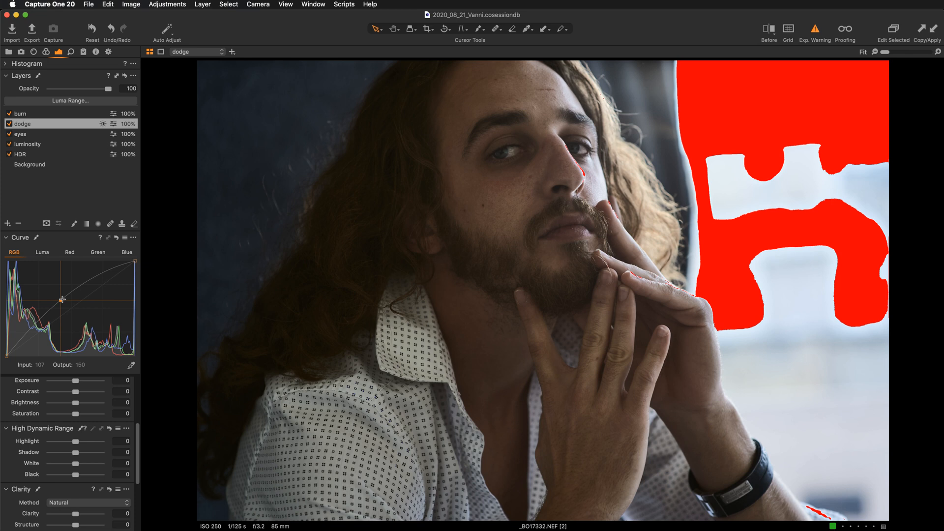
# Step: Turn off the exposure warning and compare the portrait with the dodge layer off and on, both fitted to the window and at 100%
pyautogui.click(816, 30)
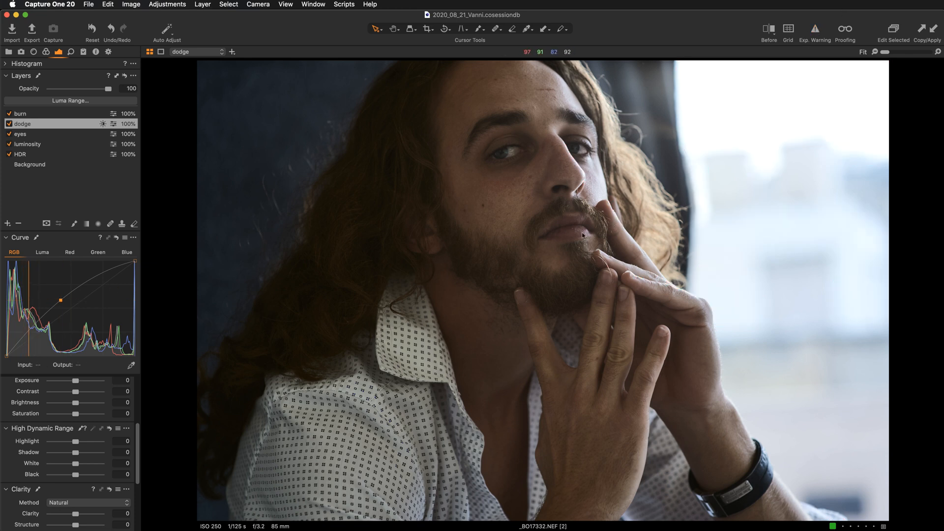
pyautogui.click(8, 124)
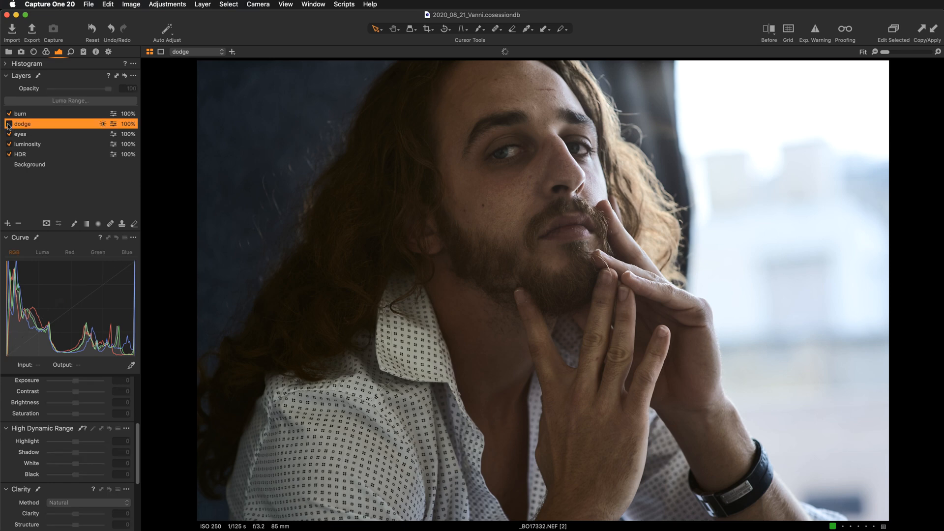
pyautogui.click(9, 124)
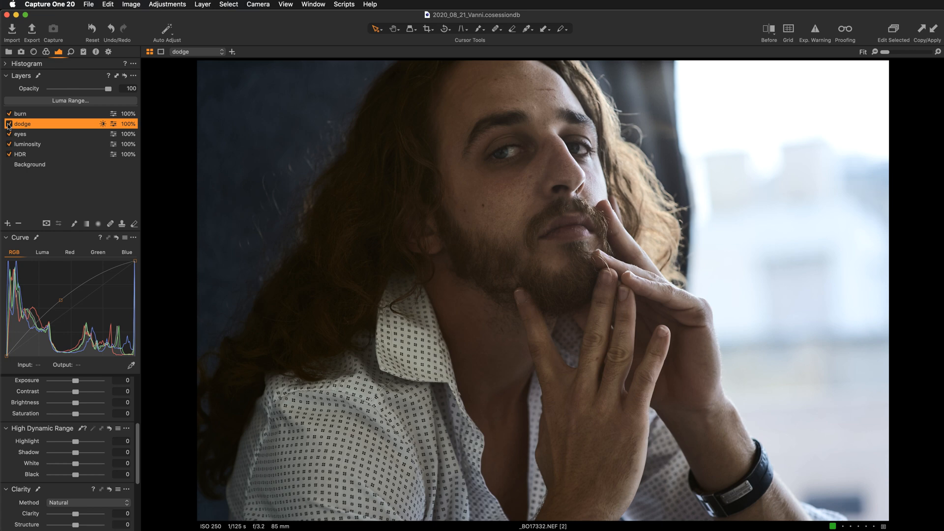
pyautogui.press('super+alt+0')
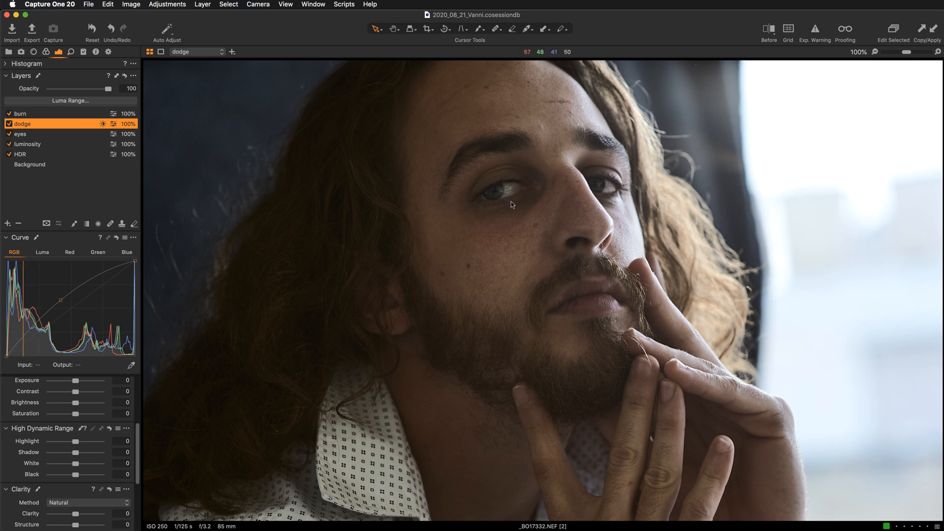
pyautogui.scroll(-3, 548, 246)
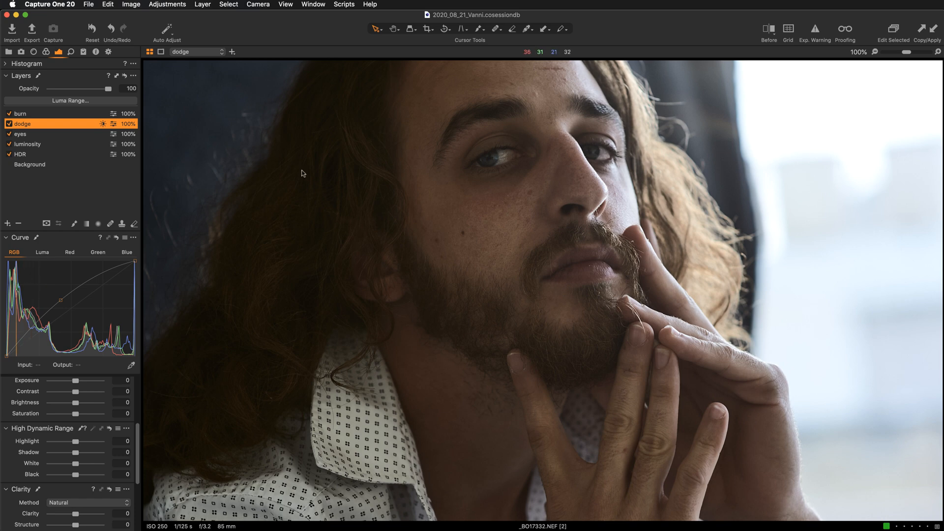
pyautogui.click(9, 124)
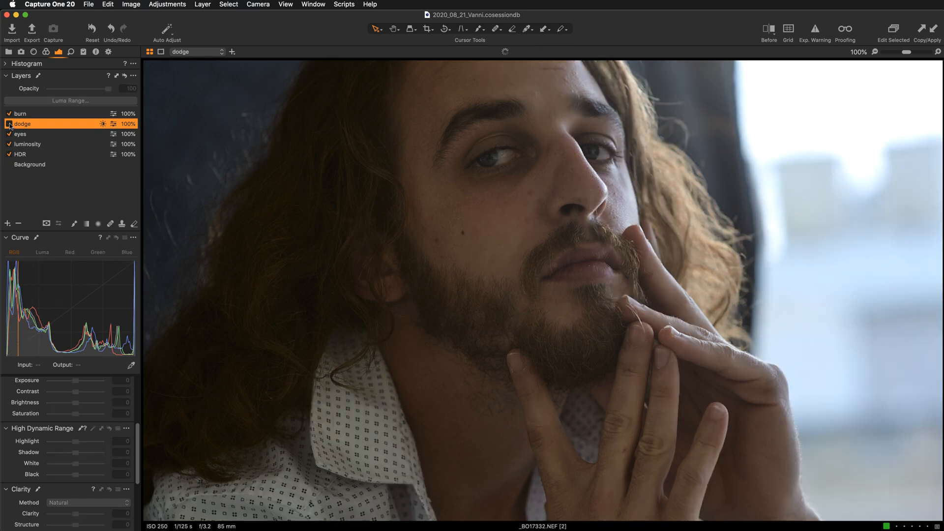
pyautogui.click(10, 124)
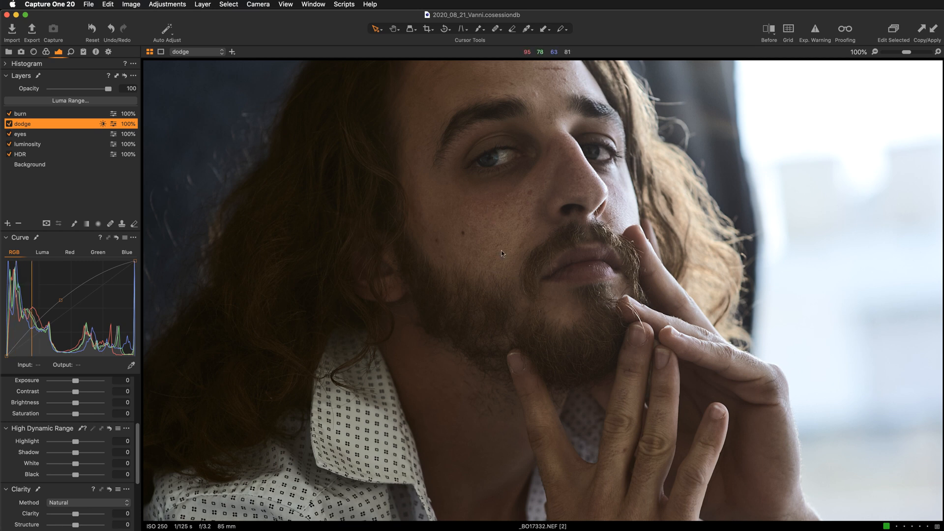
# Step: Display the dodge layer's mask, review its luma range settings and rasterize the mask
pyautogui.press('m')
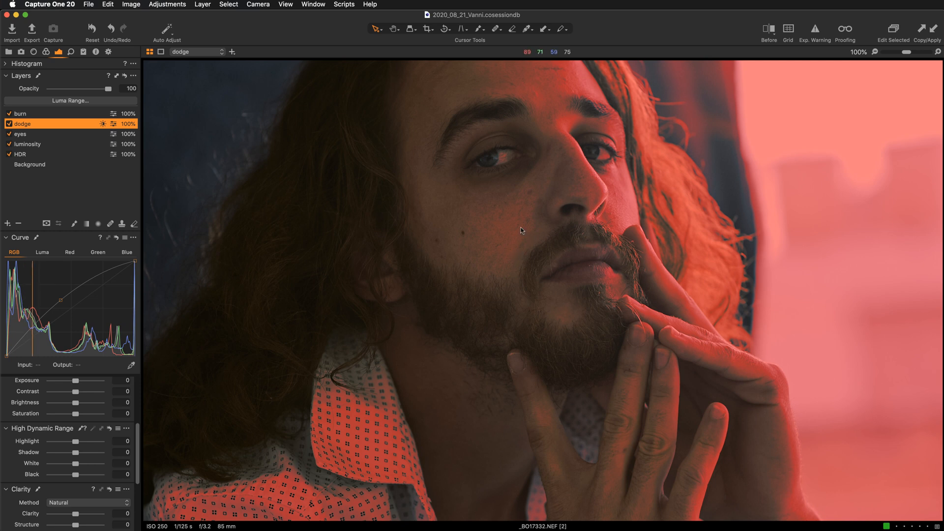
pyautogui.press('m')
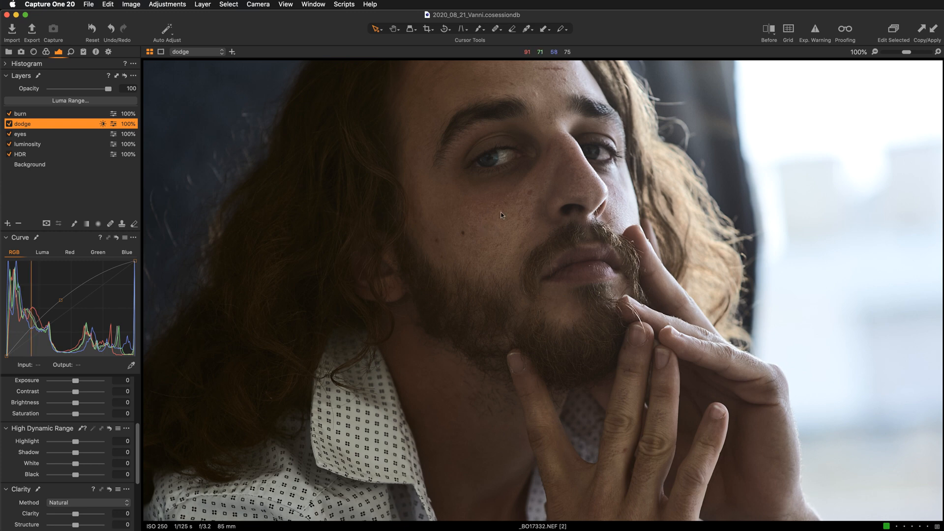
pyautogui.press('m')
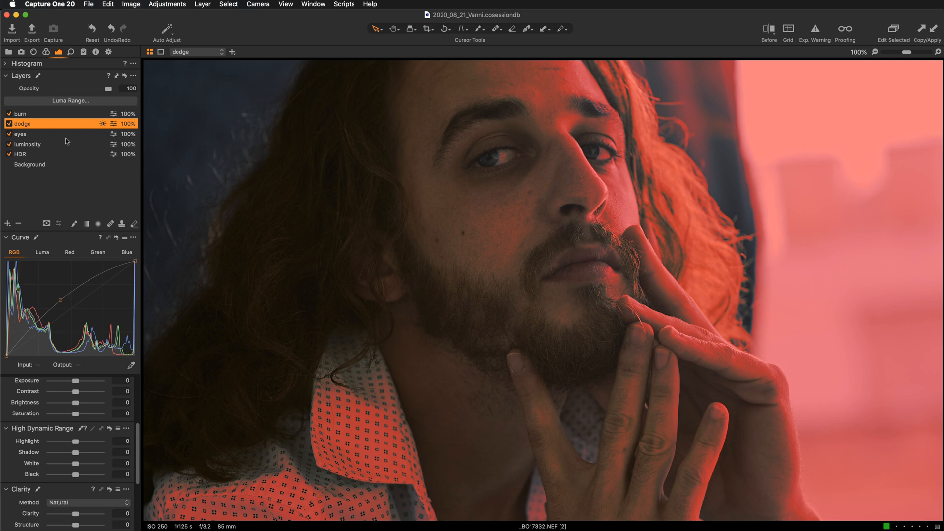
pyautogui.click(85, 102)
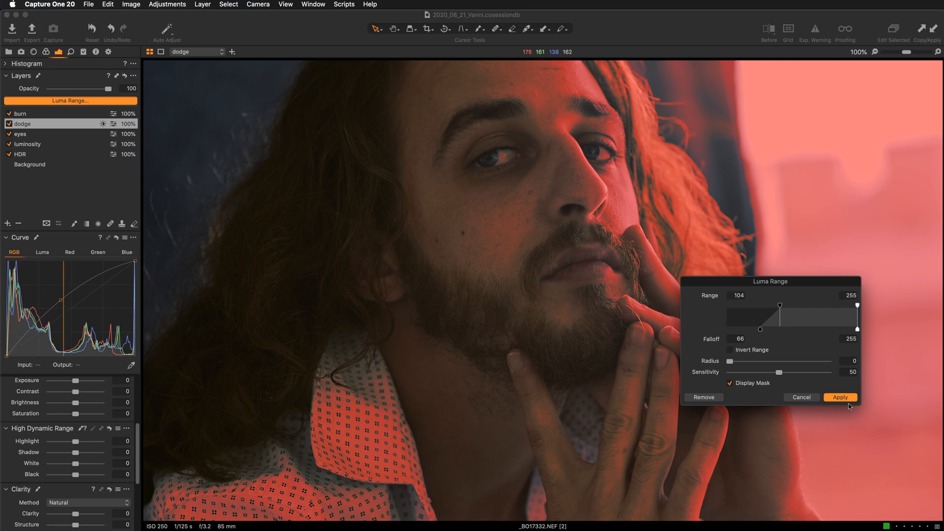
pyautogui.click(810, 398)
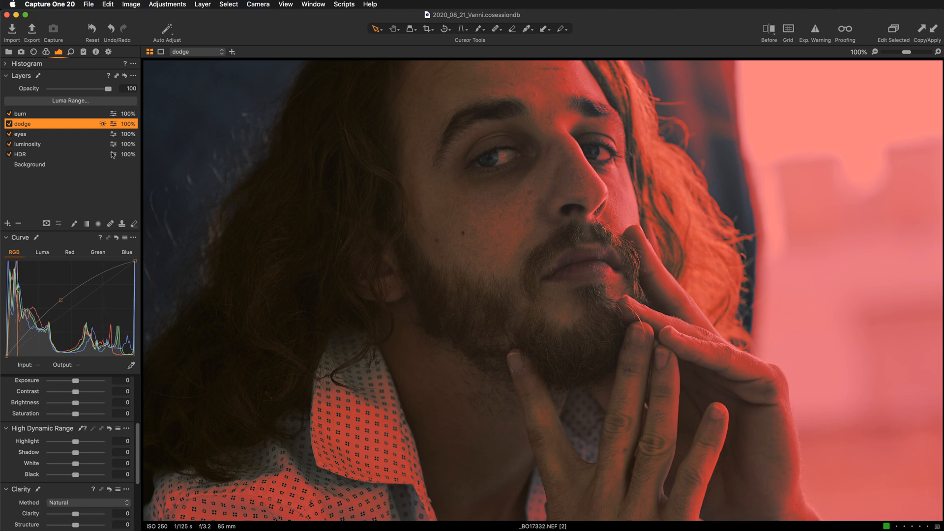
pyautogui.rightClick(73, 125)
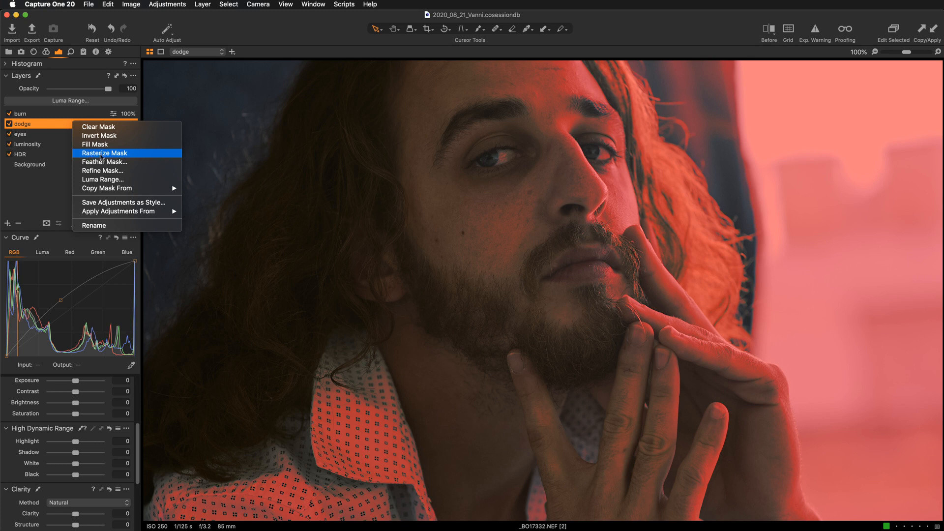
pyautogui.click(105, 155)
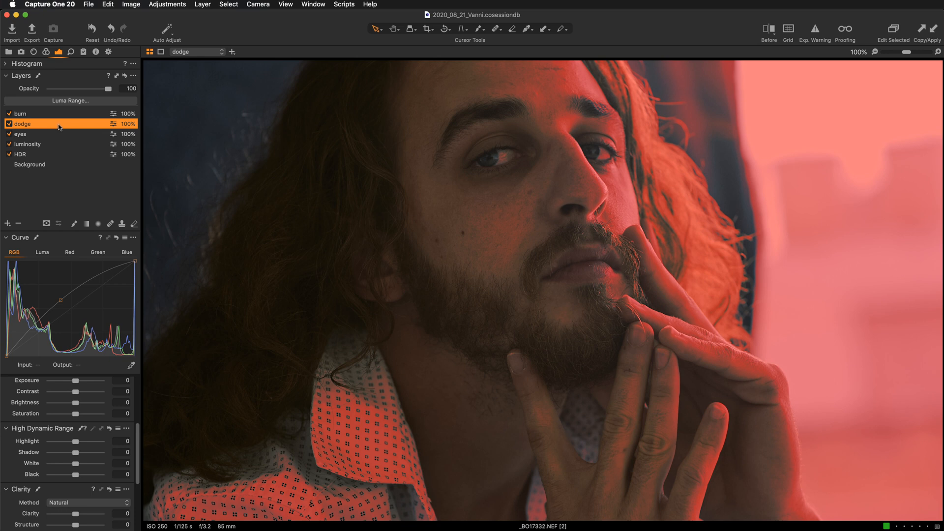
pyautogui.rightClick(61, 127)
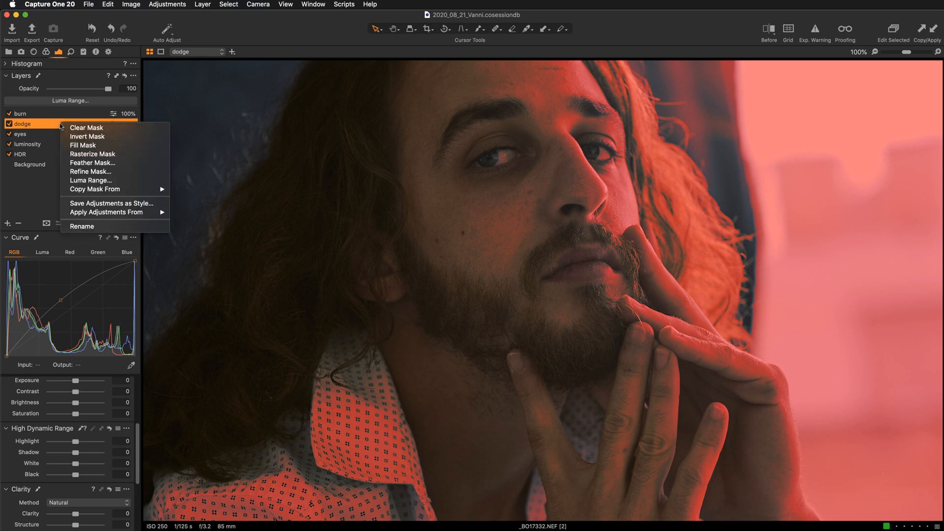
pyautogui.click(91, 172)
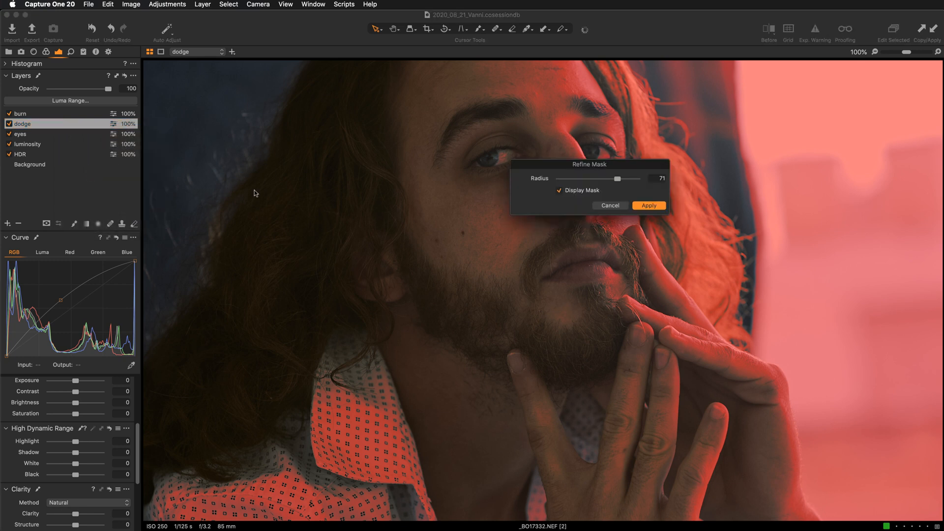
pyautogui.moveTo(566, 165); pyautogui.dragTo(219, 123)
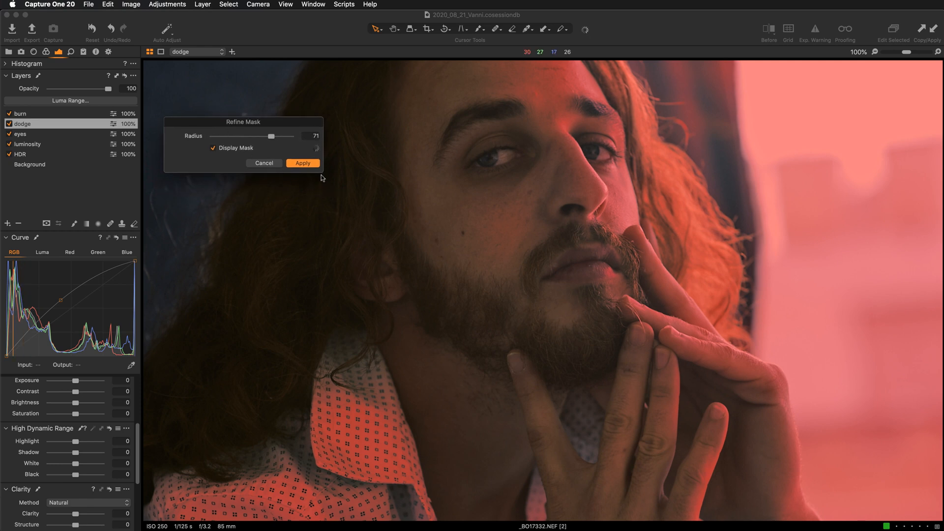
pyautogui.moveTo(271, 136); pyautogui.dragTo(194, 136)
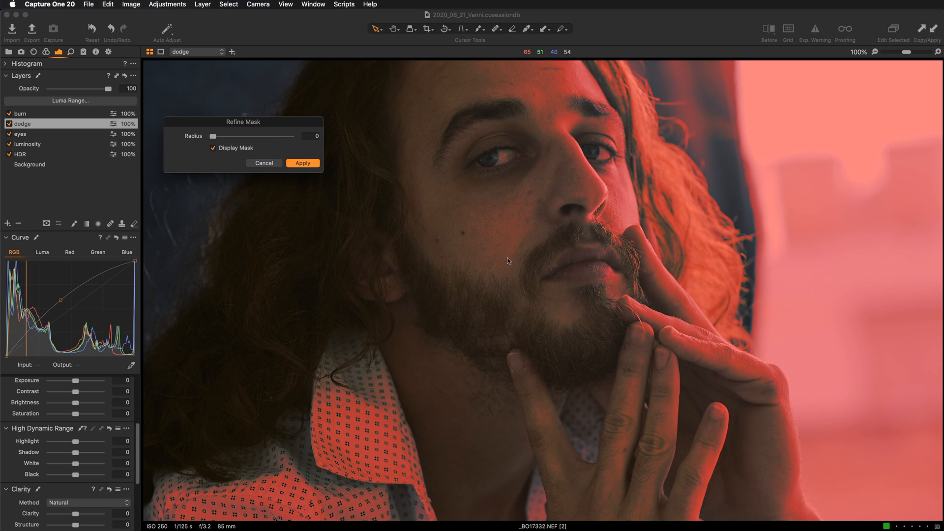
pyautogui.click(264, 163)
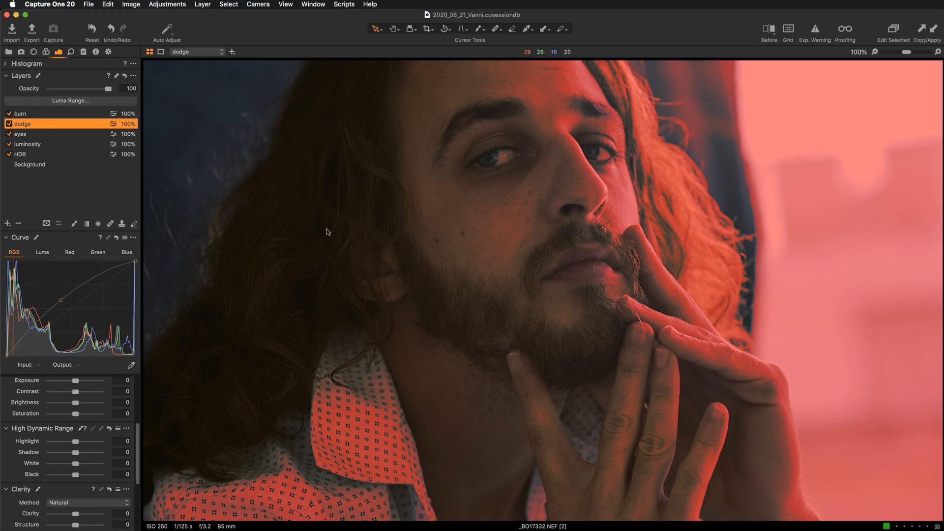
# Step: Inspect the cheek and beard at 200% with the mask overlay hidden, comparing the dodge layer off and on
pyautogui.press('super+plus')
pyautogui.moveTo(380, 177); pyautogui.dragTo(396, 245)
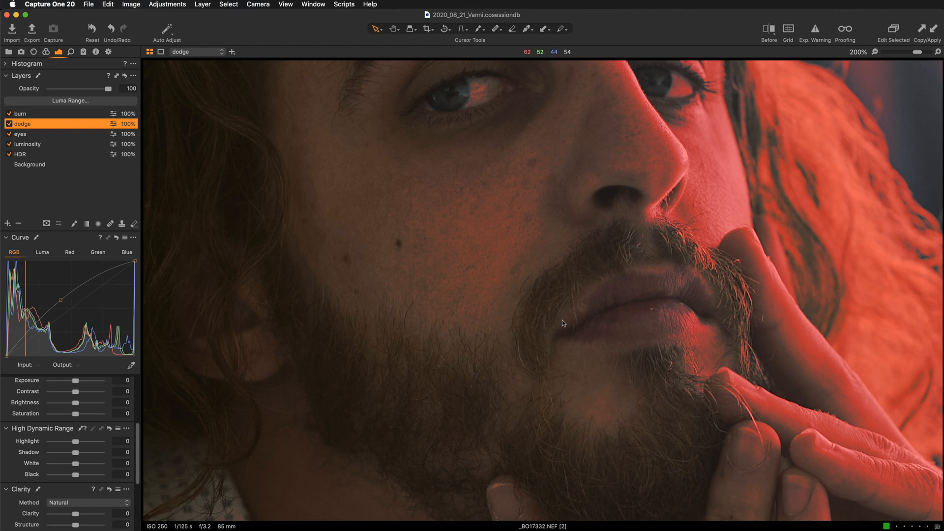
pyautogui.press('m')
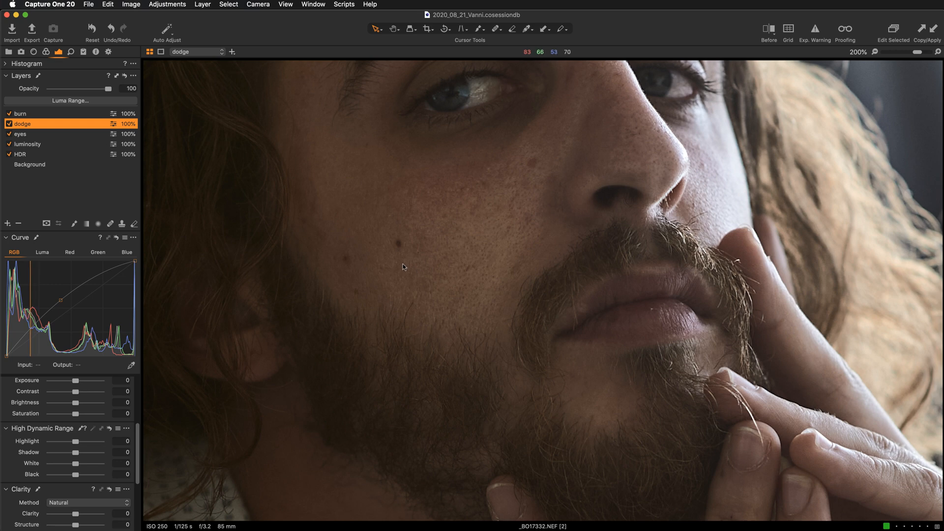
pyautogui.click(9, 124)
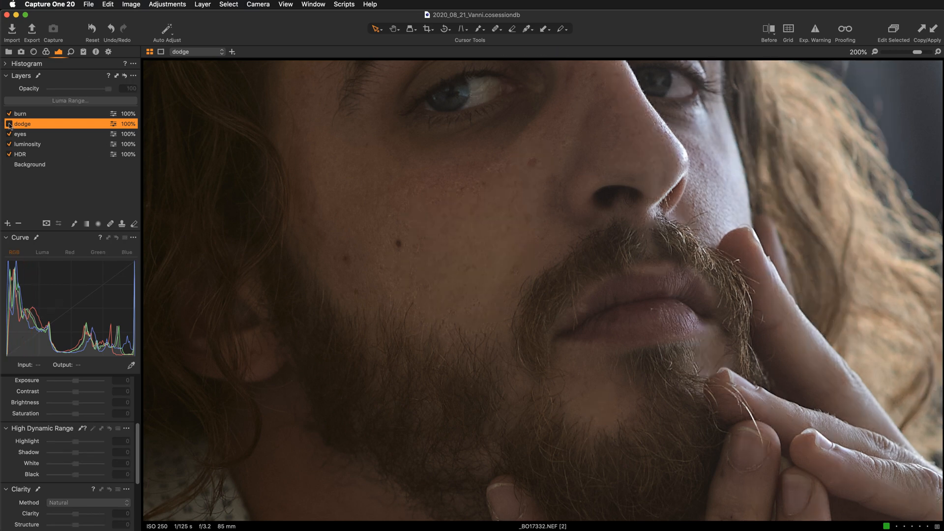
pyautogui.click(9, 124)
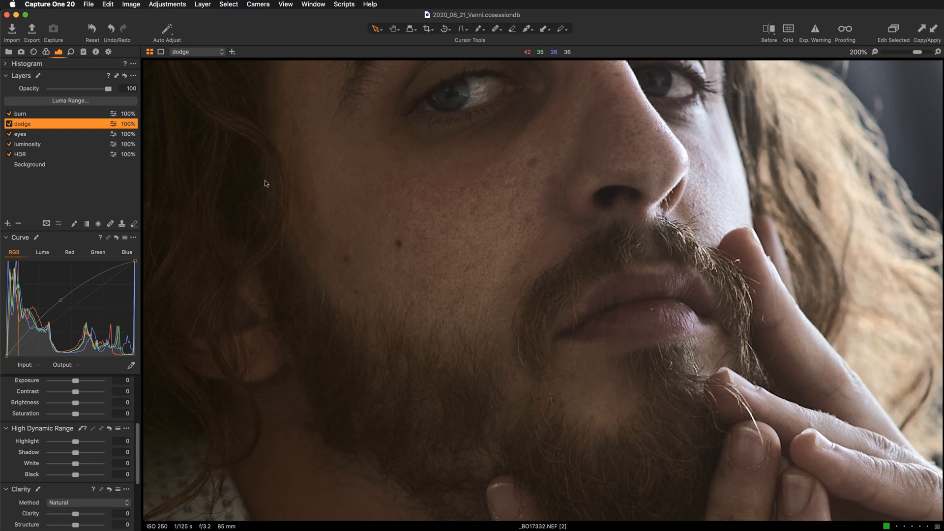
# Step: Refine the dodge layer's mask with the mask displayed, trying a radius of 77 before applying a radius of 21
pyautogui.rightClick(73, 126)
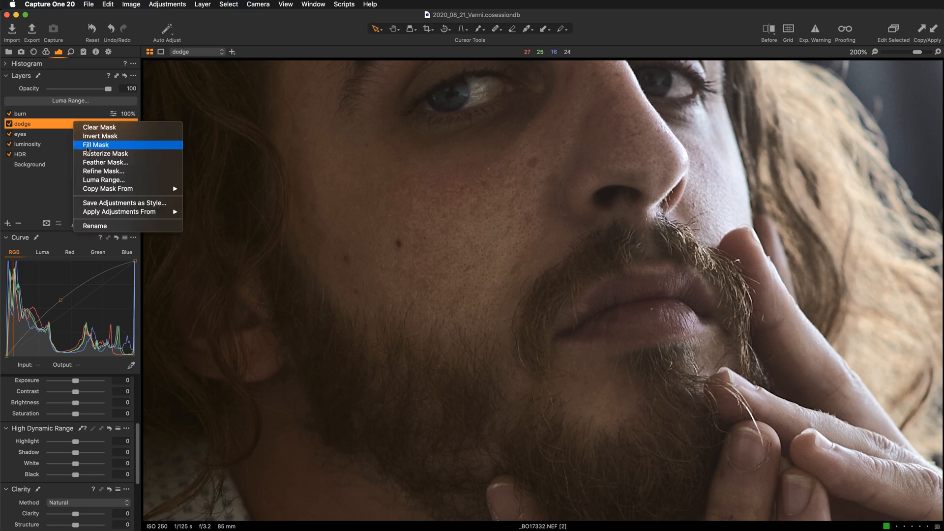
pyautogui.click(107, 172)
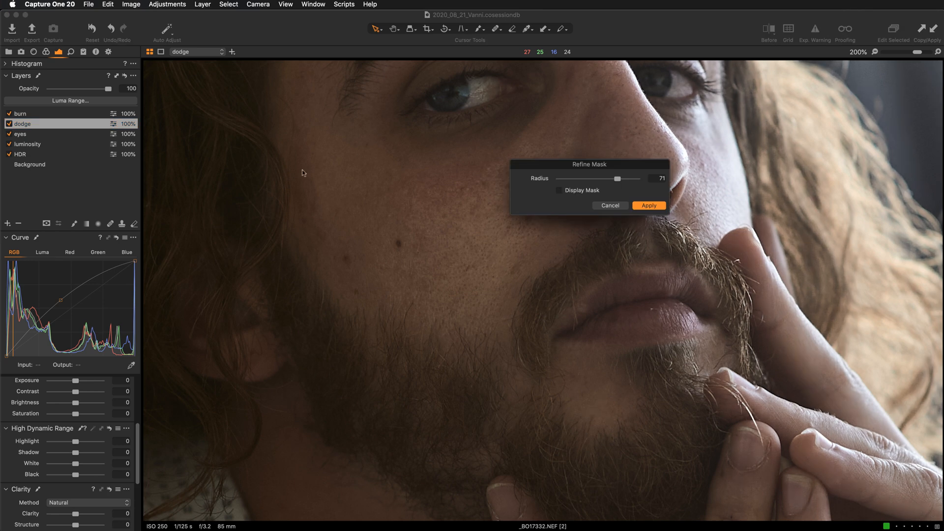
pyautogui.moveTo(546, 156); pyautogui.dragTo(151, 111)
pyautogui.moveTo(219, 121); pyautogui.dragTo(159, 122)
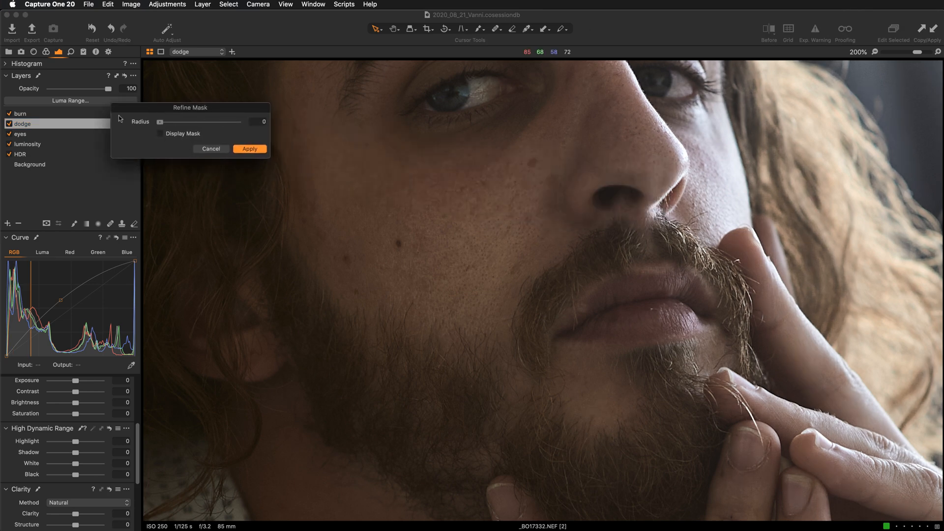
pyautogui.click(160, 134)
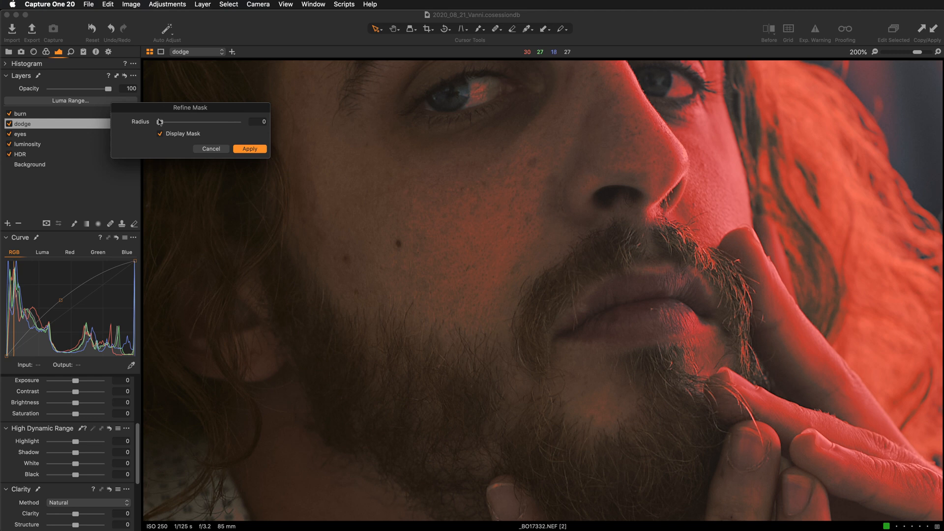
pyautogui.moveTo(160, 122); pyautogui.dragTo(222, 124)
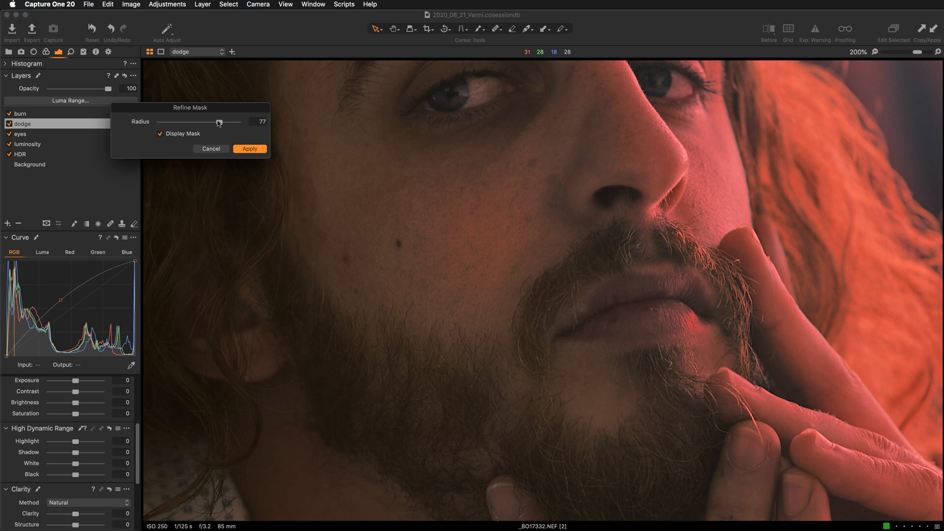
pyautogui.moveTo(219, 122)
pyautogui.mouseDown()
pyautogui.moveTo(158, 124)
pyautogui.moveTo(206, 126)
pyautogui.mouseUp()
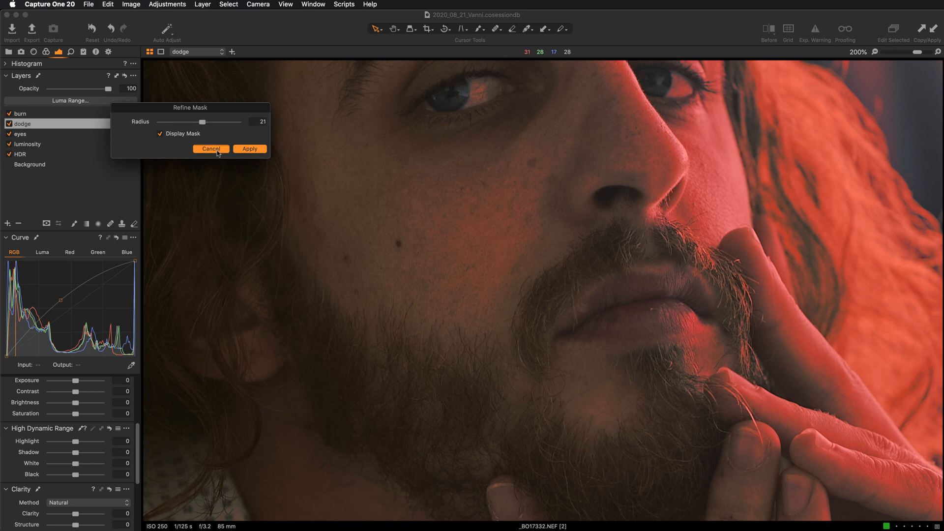
pyautogui.click(248, 148)
# Step: At 100% on the face, preview refining the dodge layer's mask at a radius of 53, with the mask overlay shown and then hidden
pyautogui.press('super+0')
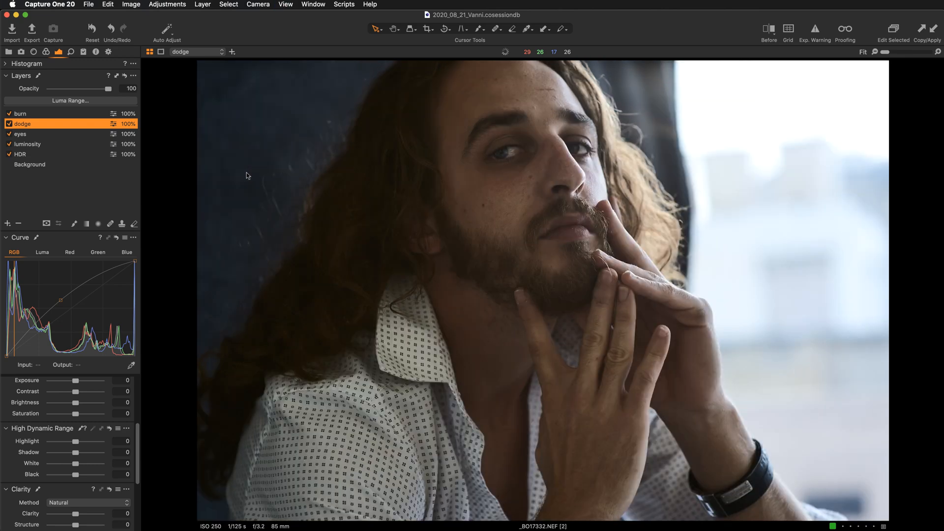
pyautogui.press('super+alt+0')
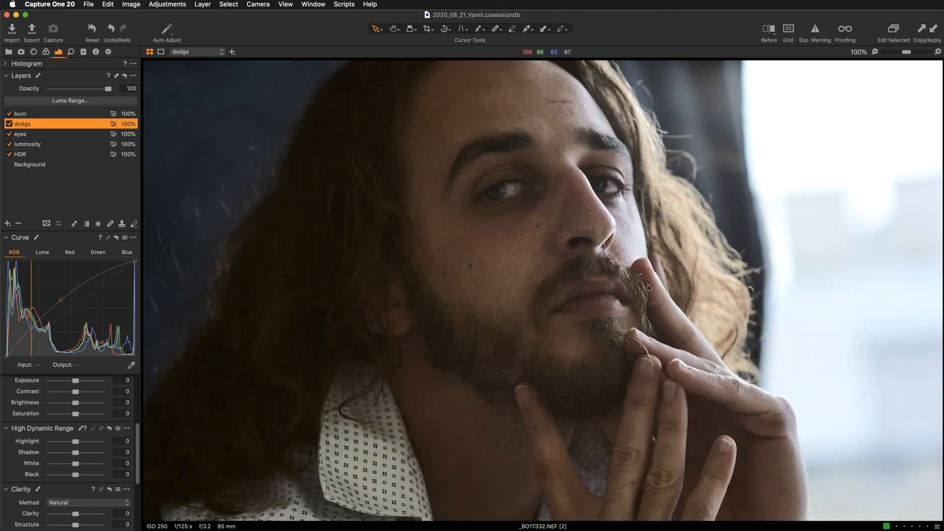
pyautogui.scroll(-3, 652, 249)
pyautogui.moveTo(651, 250); pyautogui.dragTo(654, 274)
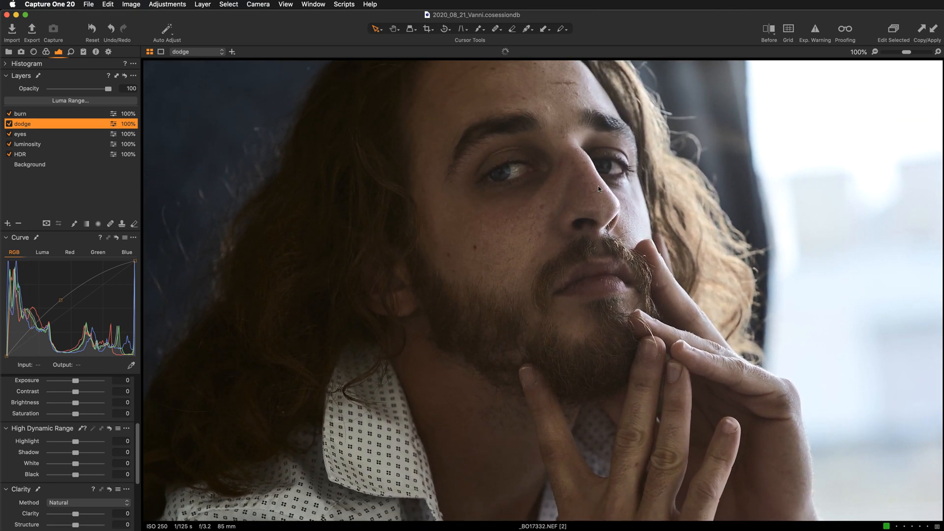
pyautogui.scroll(1, 602, 194)
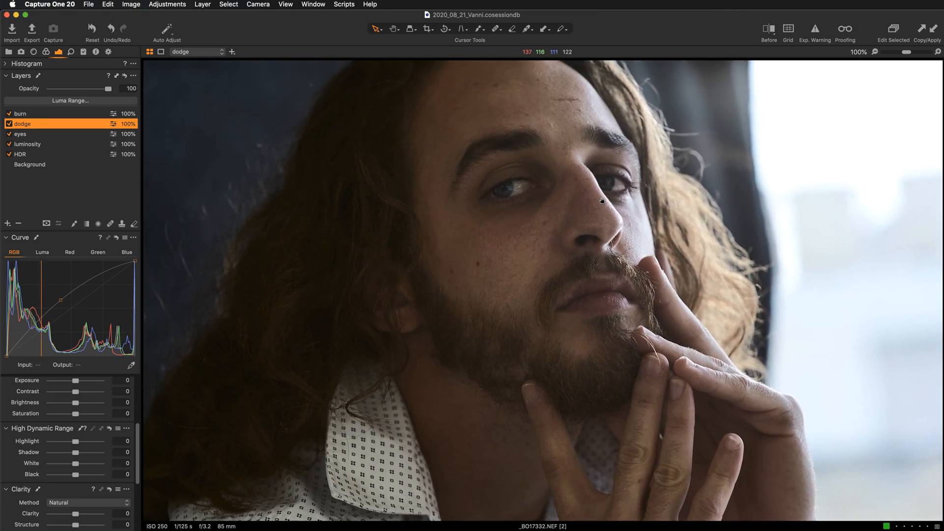
pyautogui.rightClick(63, 126)
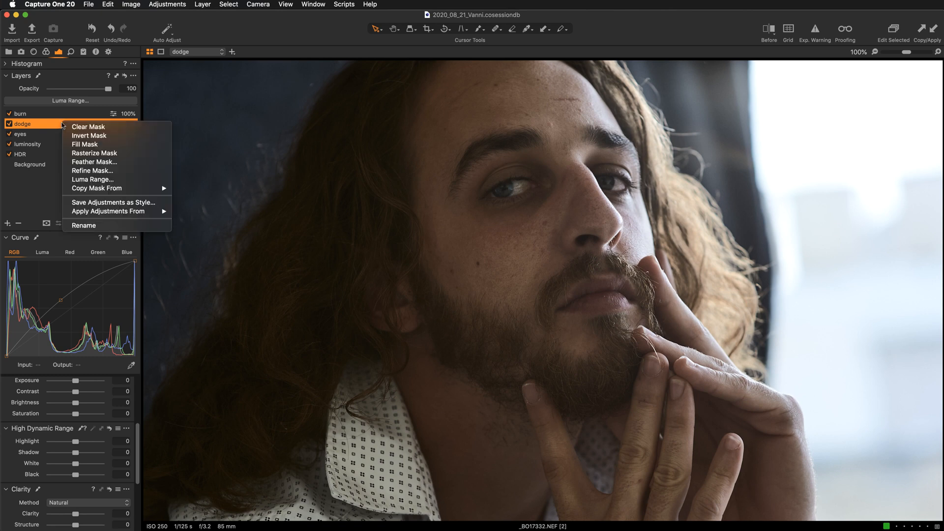
pyautogui.click(92, 171)
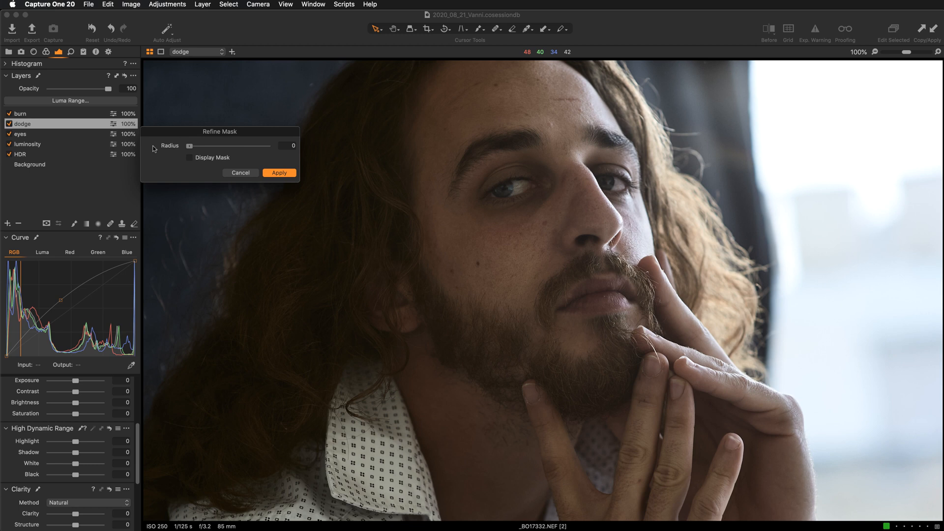
pyautogui.click(190, 157)
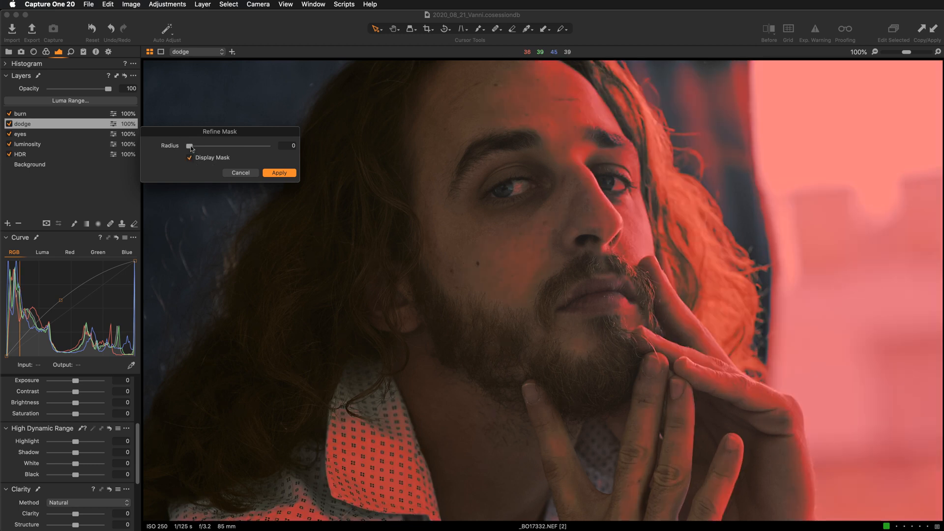
pyautogui.moveTo(190, 146); pyautogui.dragTo(220, 149)
pyautogui.moveTo(219, 146); pyautogui.dragTo(243, 146)
pyautogui.click(191, 159)
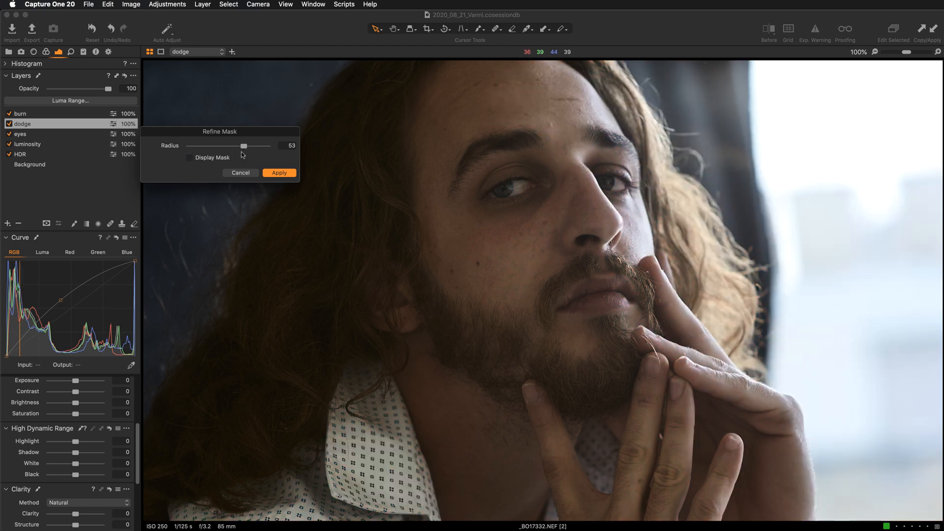
# Step: Try radii of 165 and 1 for the dodge layer's mask refinement, then apply a radius of 38
pyautogui.moveTo(244, 147); pyautogui.dragTo(260, 147)
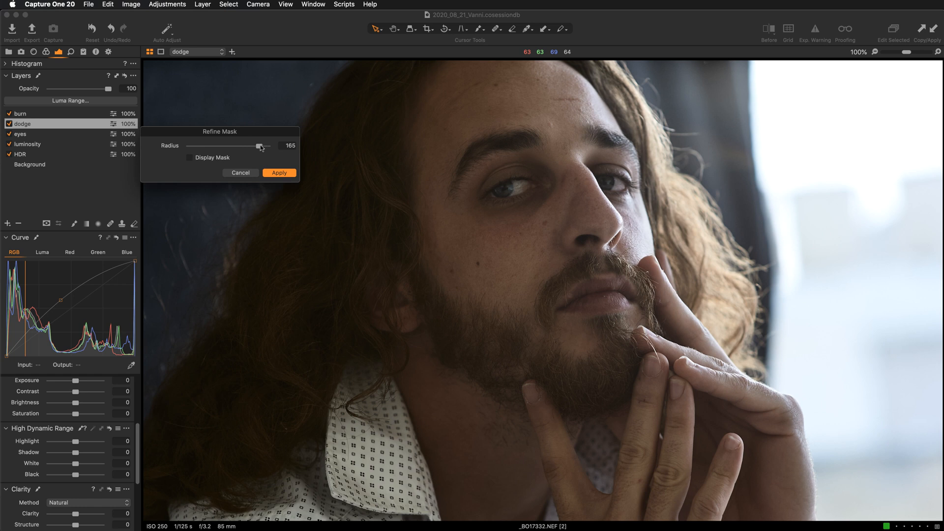
pyautogui.moveTo(261, 147); pyautogui.dragTo(198, 146)
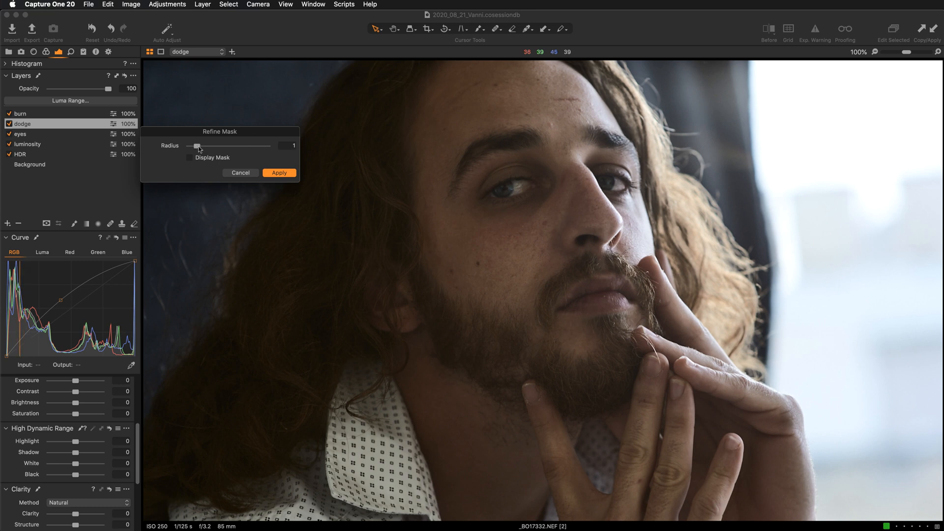
pyautogui.moveTo(200, 148); pyautogui.dragTo(235, 148)
pyautogui.moveTo(233, 147); pyautogui.dragTo(241, 148)
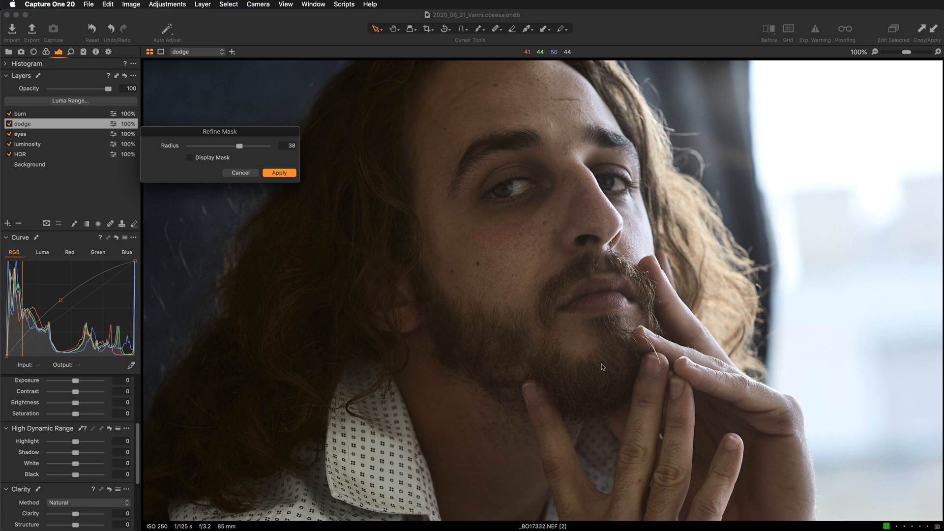
pyautogui.click(279, 173)
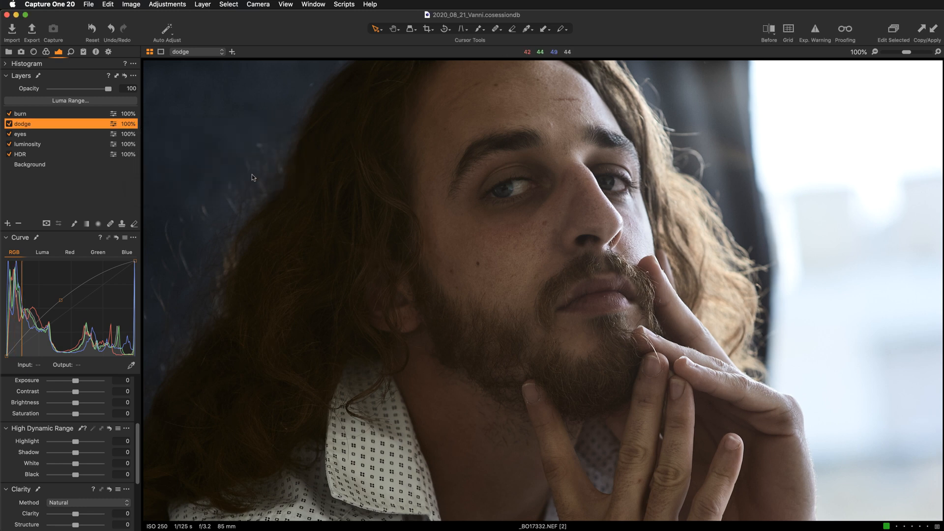
# Step: Check the refined dodge mask overlay on the face and compare the portrait with the dodge layer off and on
pyautogui.press('m')
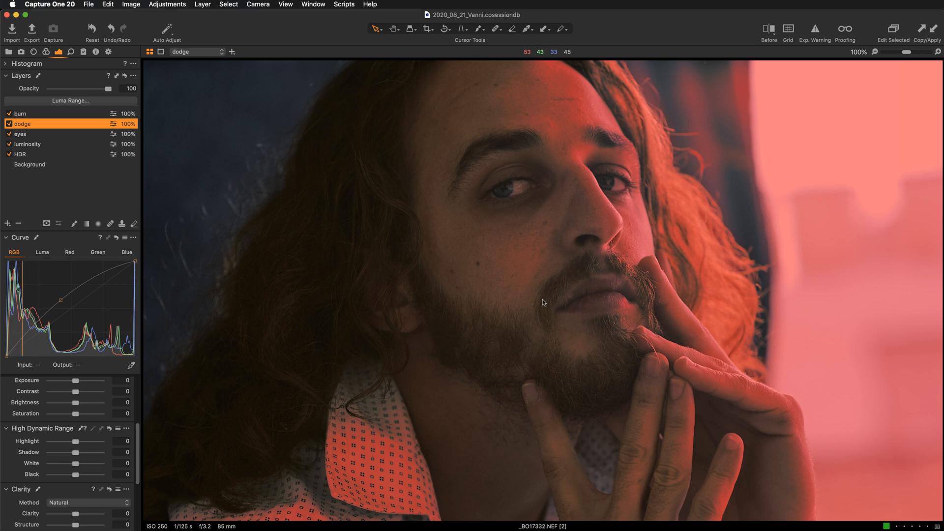
pyautogui.press('m')
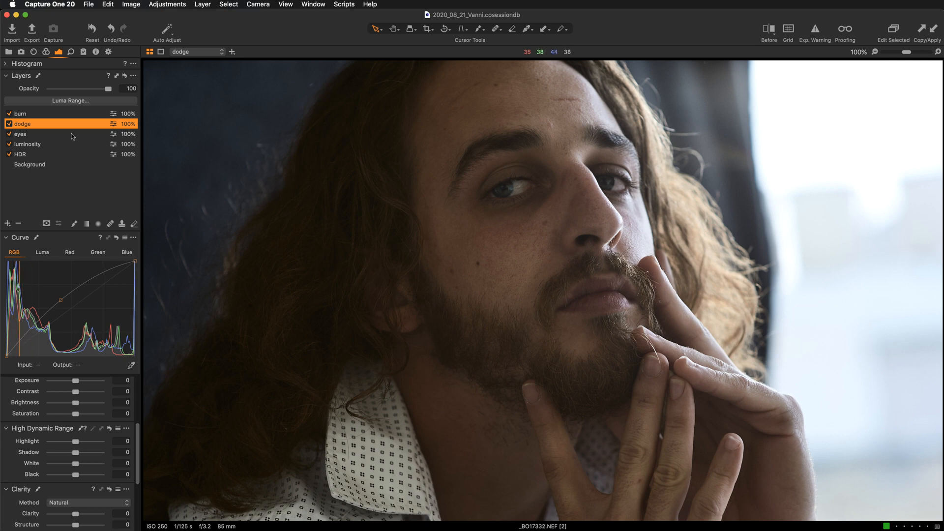
pyautogui.click(9, 124)
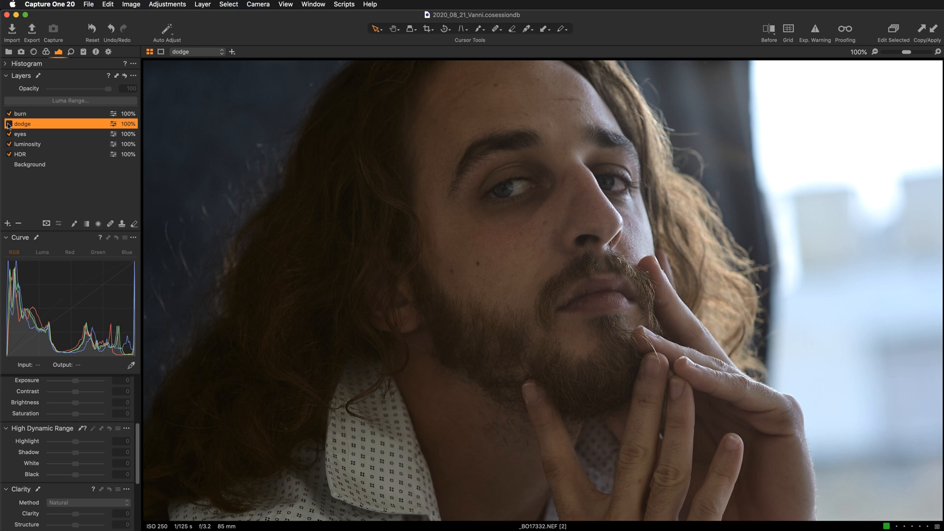
pyautogui.click(8, 124)
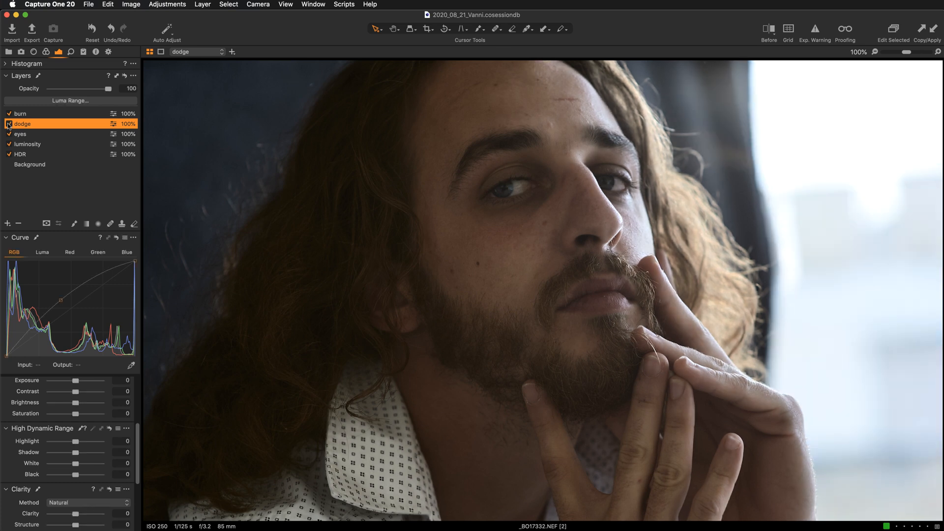
# Step: With the mask displayed, limit the burn layer's luma range to about 0 to 29 with a falloff up to about 49
pyautogui.click(52, 117)
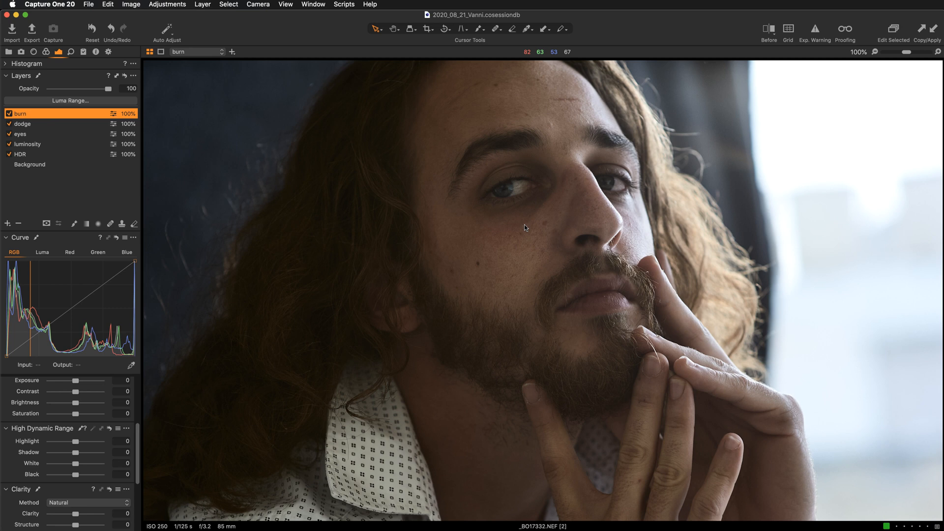
pyautogui.click(93, 101)
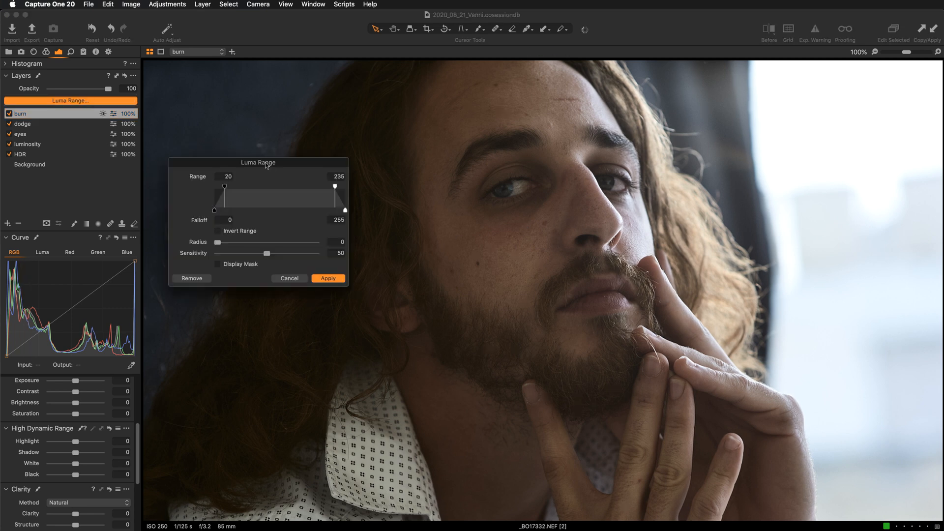
pyautogui.moveTo(284, 172); pyautogui.dragTo(749, 126)
pyautogui.moveTo(685, 125); pyautogui.dragTo(792, 78)
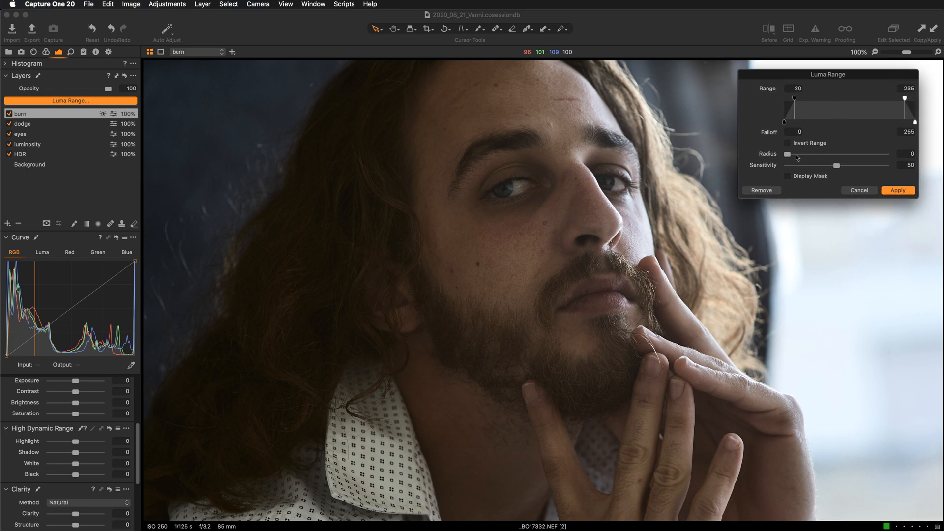
pyautogui.click(788, 176)
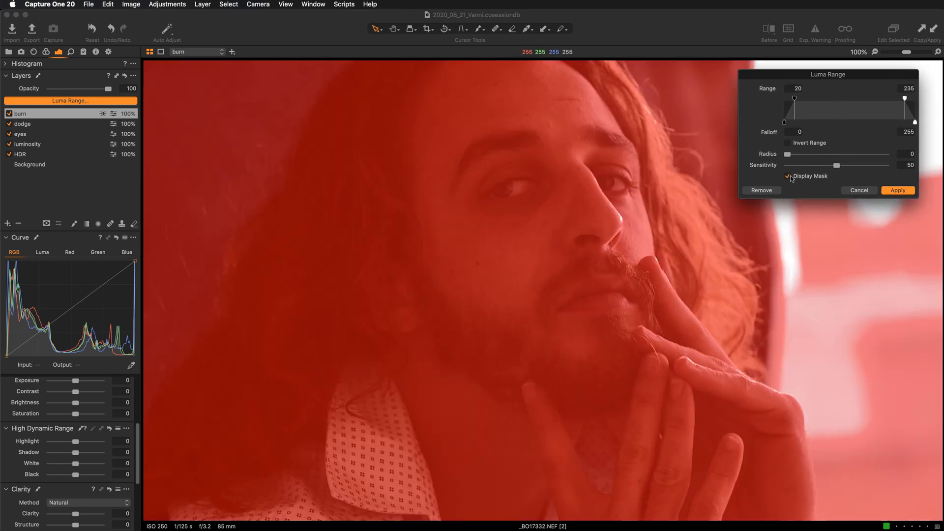
pyautogui.moveTo(794, 99); pyautogui.dragTo(777, 101)
pyautogui.moveTo(905, 98); pyautogui.dragTo(800, 99)
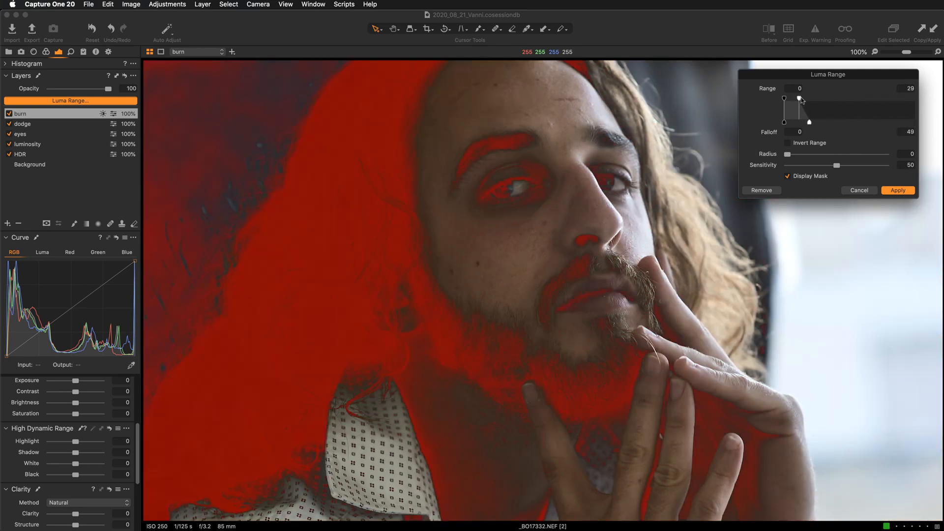
pyautogui.moveTo(800, 99); pyautogui.dragTo(798, 99)
pyautogui.moveTo(808, 123); pyautogui.dragTo(809, 123)
pyautogui.click(900, 191)
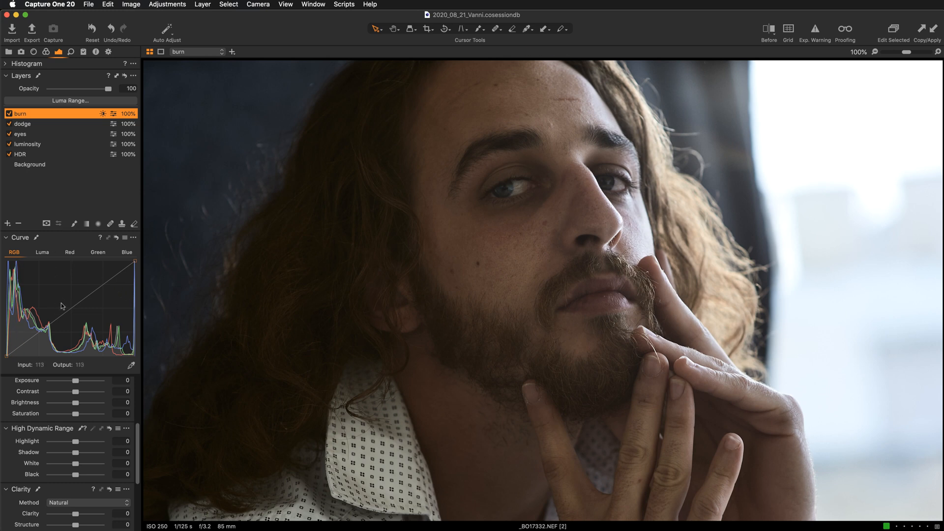
# Step: Darken the burn layer slightly by pulling down a point in the lower part of its RGB curve
pyautogui.scroll(5, 67, 411)
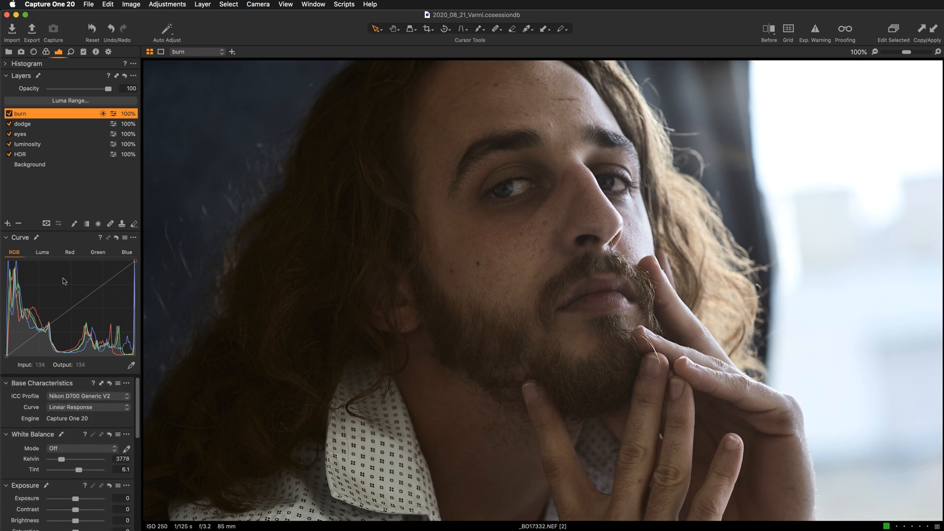
pyautogui.click(32, 123)
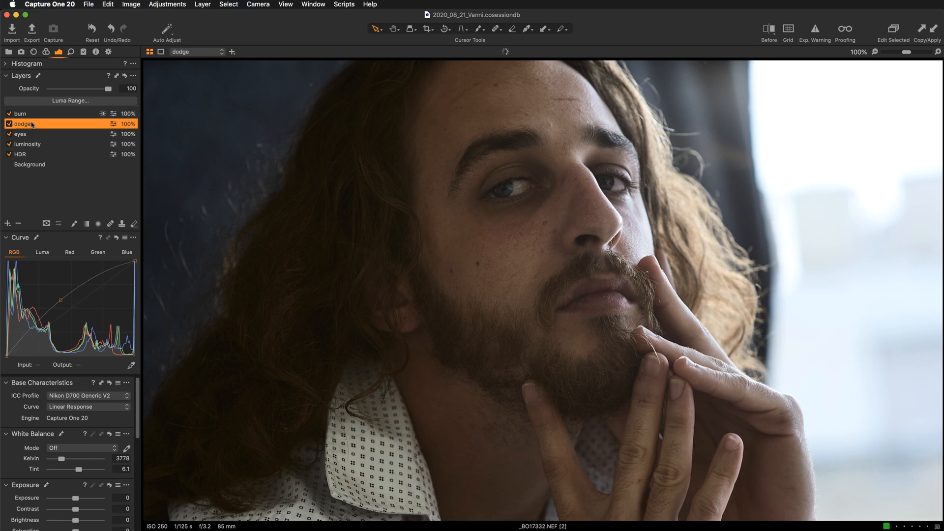
pyautogui.click(33, 114)
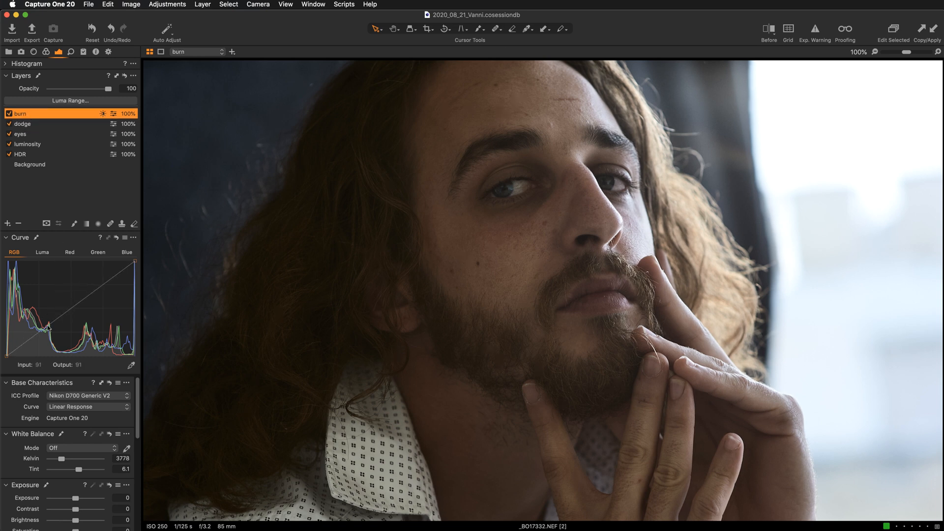
pyautogui.moveTo(39, 331); pyautogui.dragTo(40, 336)
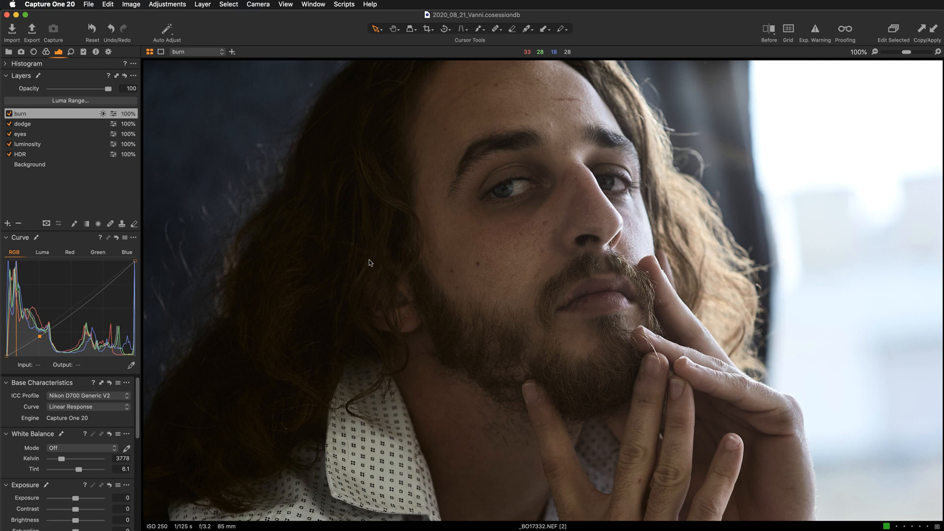
# Step: Examine the burn mask overlay, then compare the whole portrait with the burn layer off and on
pyautogui.press('m')
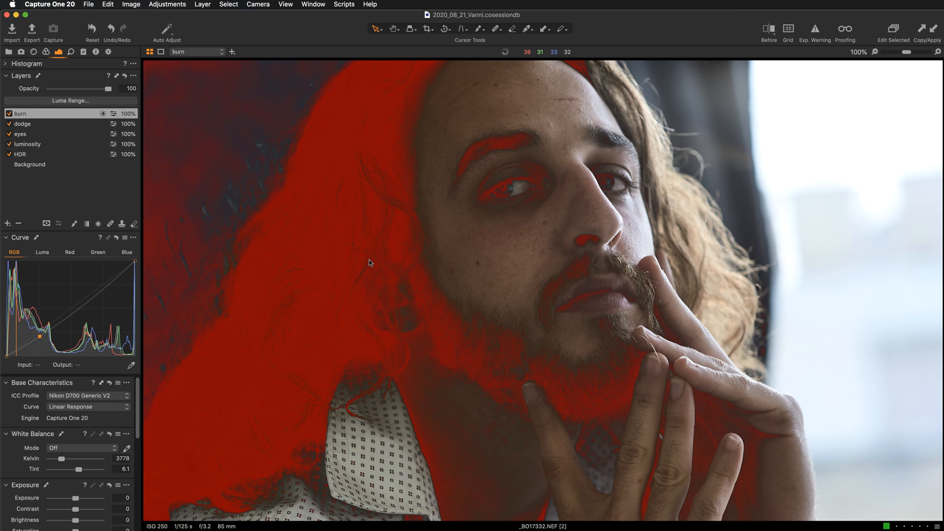
pyautogui.press('m')
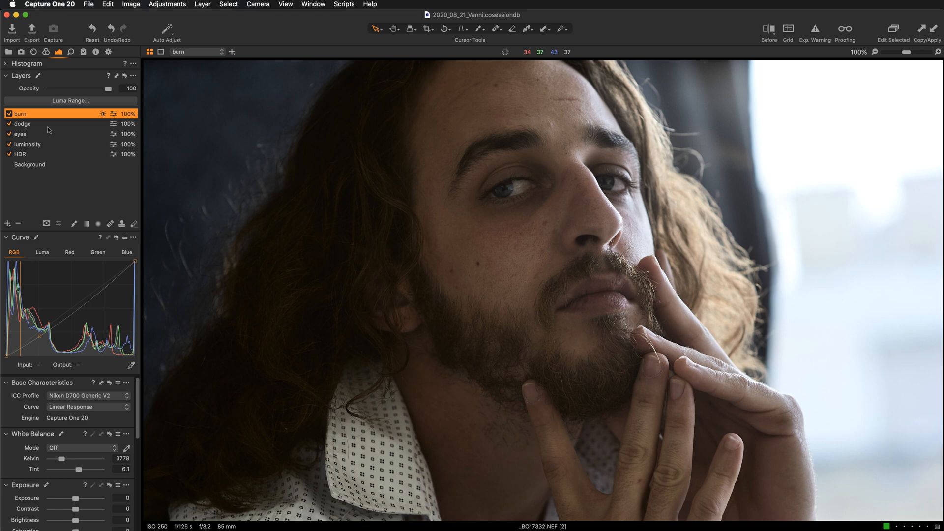
pyautogui.press('m')
pyautogui.press('m')
pyautogui.press('super+0')
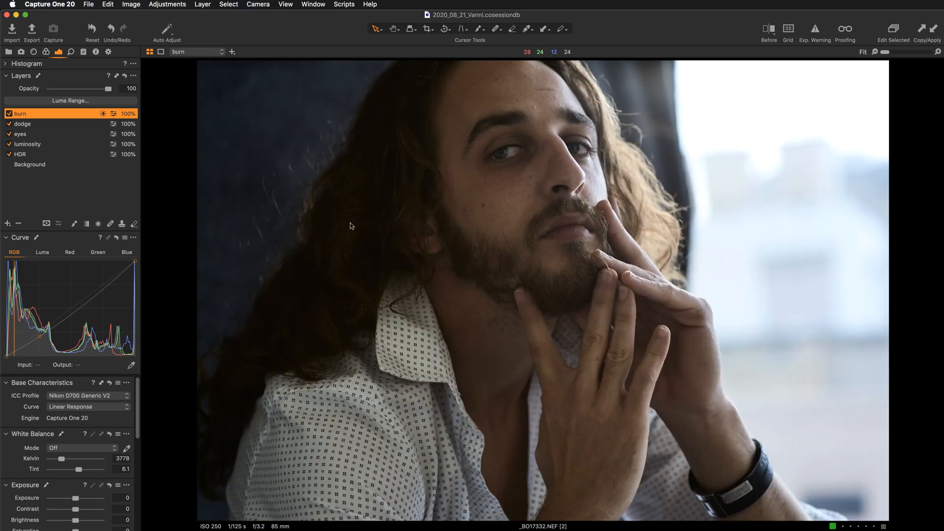
pyautogui.click(8, 114)
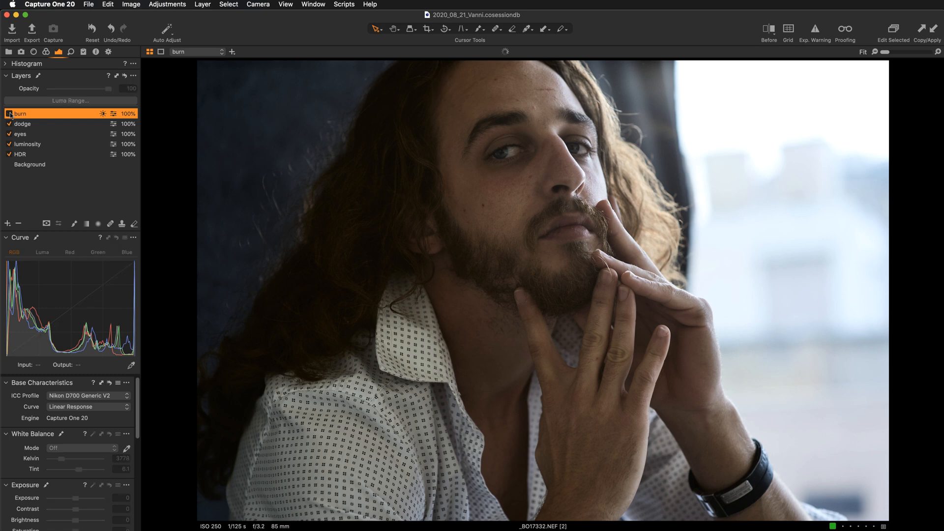
pyautogui.click(9, 113)
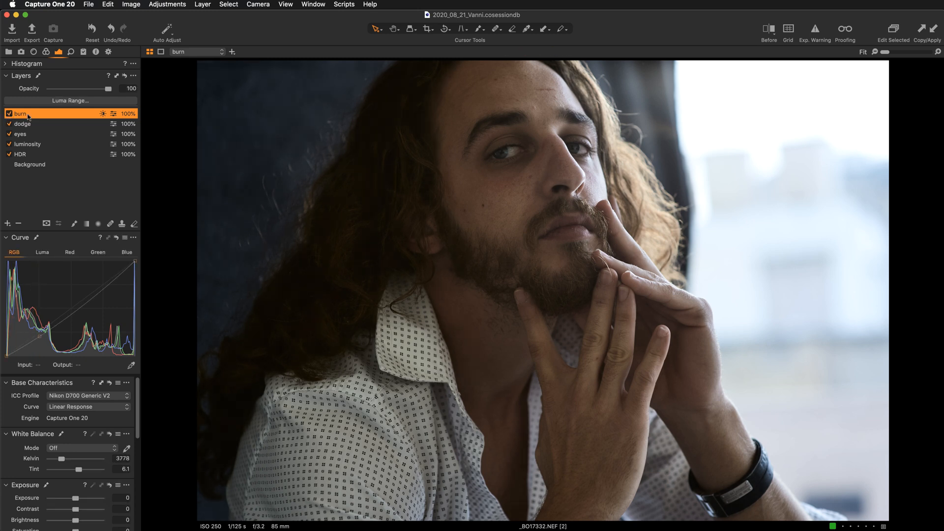
# Step: Rasterize the burn layer's mask and check its overlay on the whole image before hiding it again
pyautogui.rightClick(56, 115)
pyautogui.click(48, 117)
pyautogui.rightClick(57, 115)
pyautogui.click(82, 143)
pyautogui.press('m')
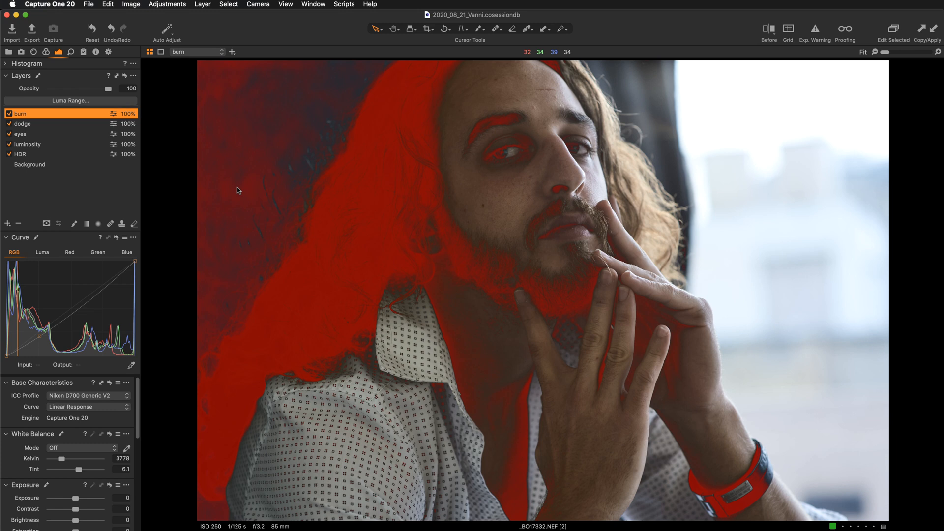
pyautogui.press('m')
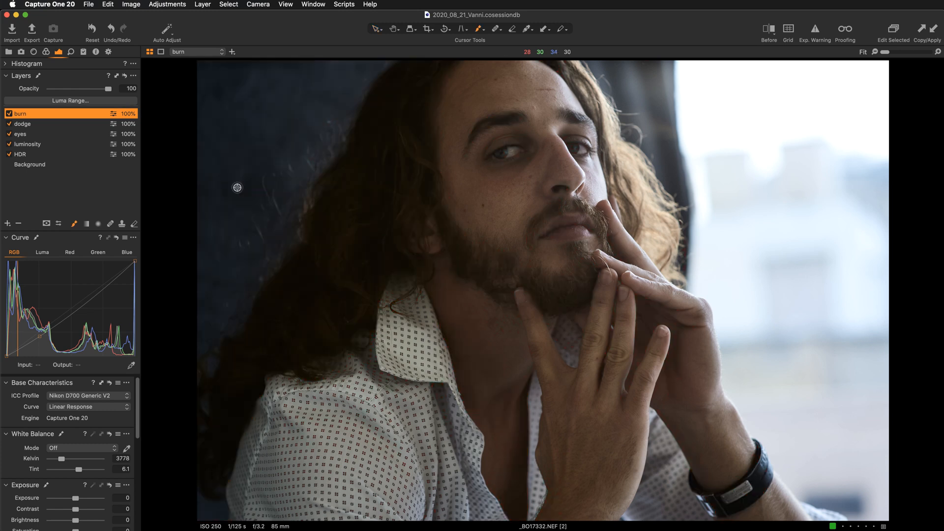
# Step: Enlarge the linked brush to about 591 with reduced flow and erase the burn mask over the dark hair and shirt shoulder
pyautogui.press('b')
pyautogui.rightClick(281, 179)
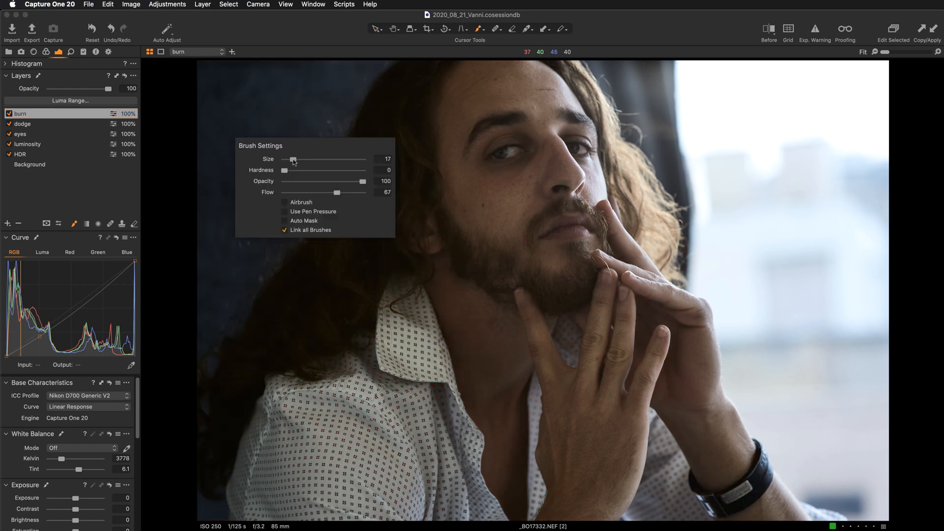
pyautogui.moveTo(293, 159); pyautogui.dragTo(317, 159)
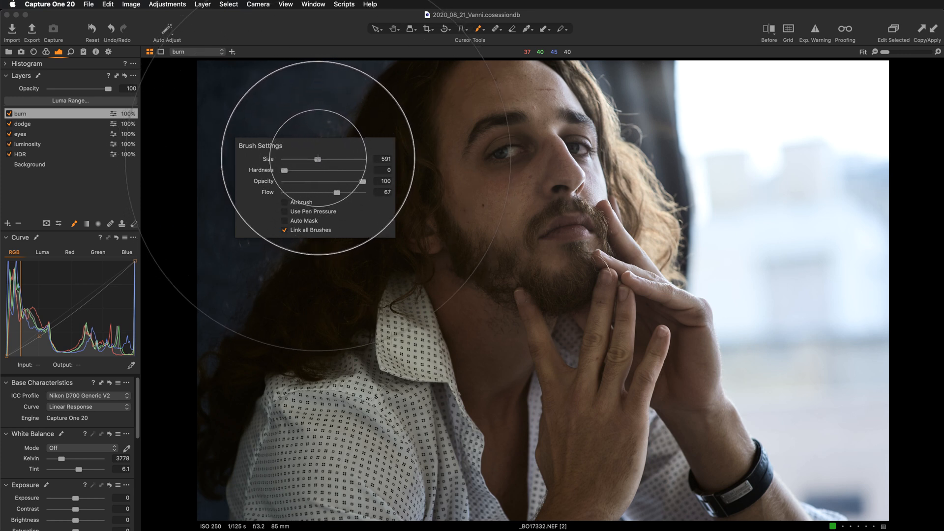
pyautogui.moveTo(337, 192); pyautogui.dragTo(304, 192)
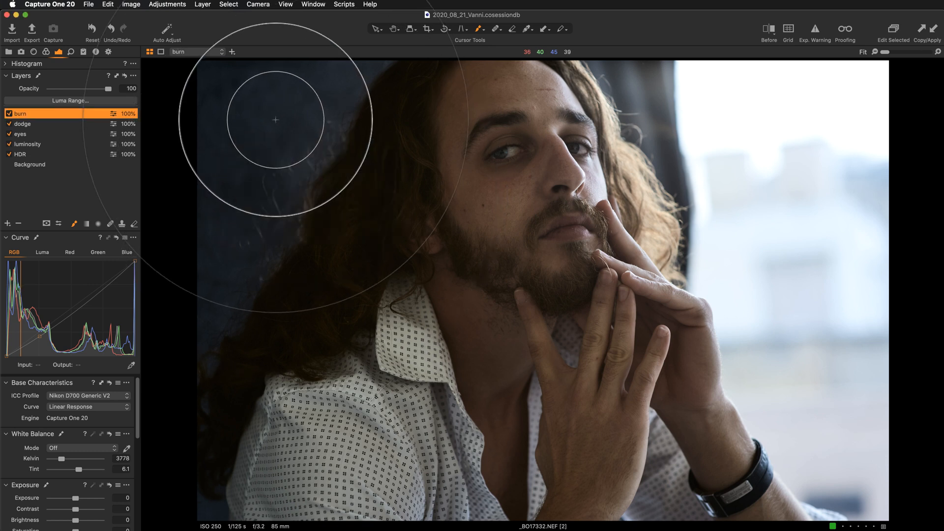
pyautogui.press('e')
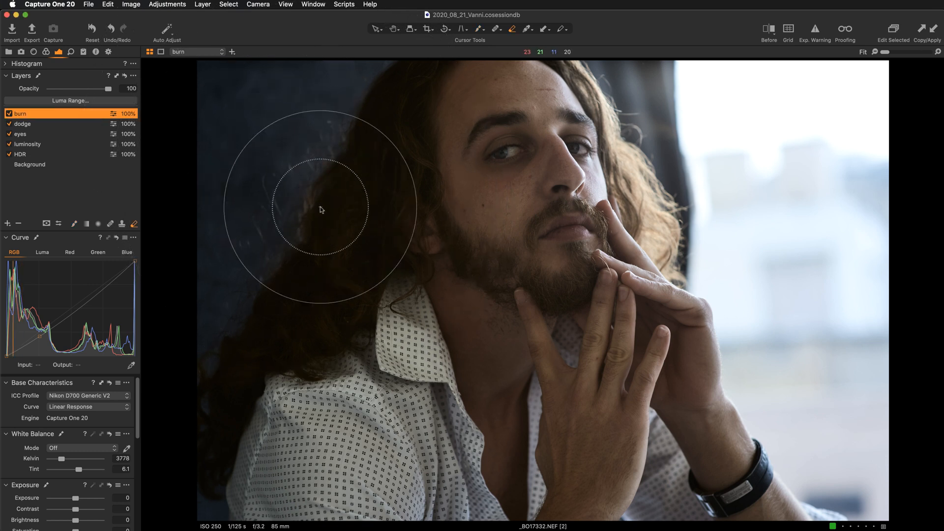
pyautogui.rightClick(320, 207)
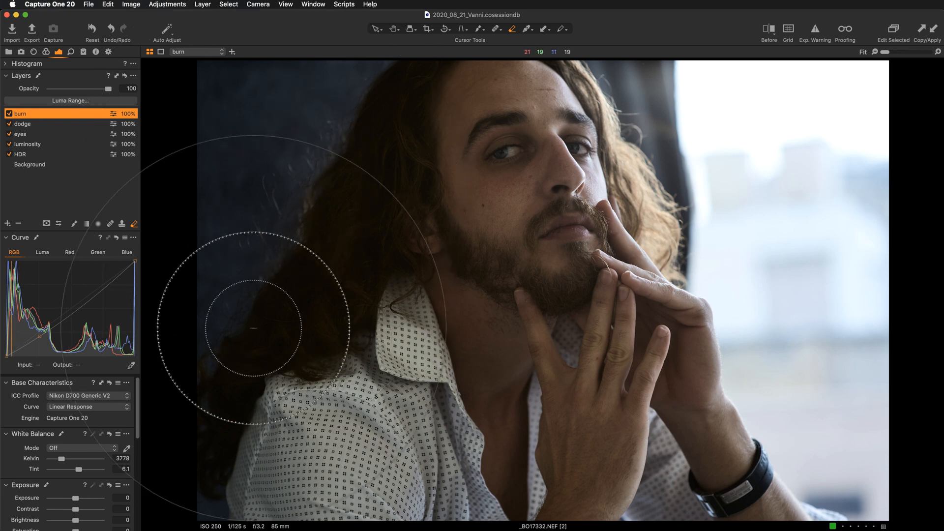
pyautogui.moveTo(242, 349)
pyautogui.mouseDown()
pyautogui.moveTo(227, 473)
pyautogui.moveTo(252, 432)
pyautogui.moveTo(285, 334)
pyautogui.moveTo(232, 461)
pyautogui.moveTo(284, 320)
pyautogui.moveTo(302, 357)
pyautogui.moveTo(296, 308)
pyautogui.moveTo(257, 311)
pyautogui.moveTo(228, 416)
pyautogui.moveTo(280, 333)
pyautogui.moveTo(307, 239)
pyautogui.moveTo(304, 213)
pyautogui.moveTo(310, 312)
pyautogui.moveTo(319, 253)
pyautogui.moveTo(295, 281)
pyautogui.moveTo(249, 406)
pyautogui.moveTo(450, 423)
pyautogui.mouseUp()
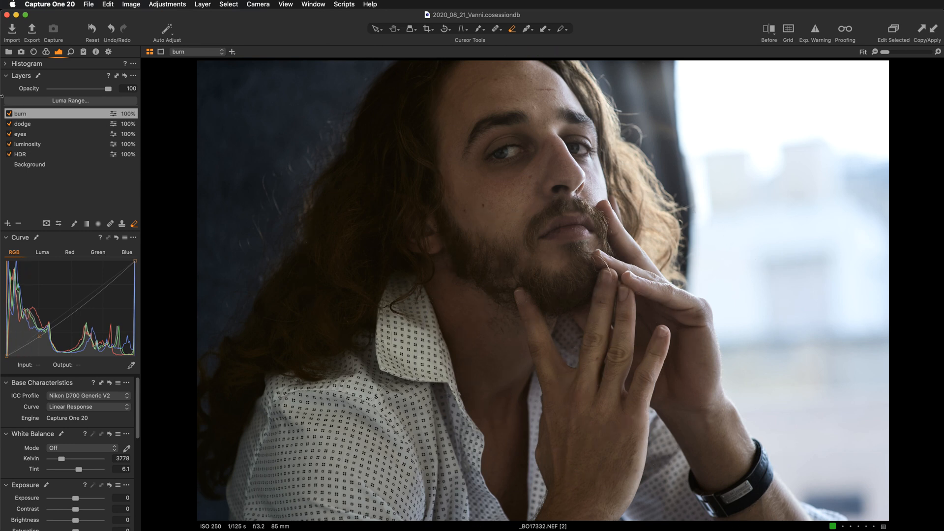
# Step: Compare the portrait with the burn layer off and on, leaving the layer enabled
pyautogui.click(10, 116)
pyautogui.click(9, 115)
pyautogui.click(9, 114)
pyautogui.click(9, 115)
pyautogui.click(9, 115)
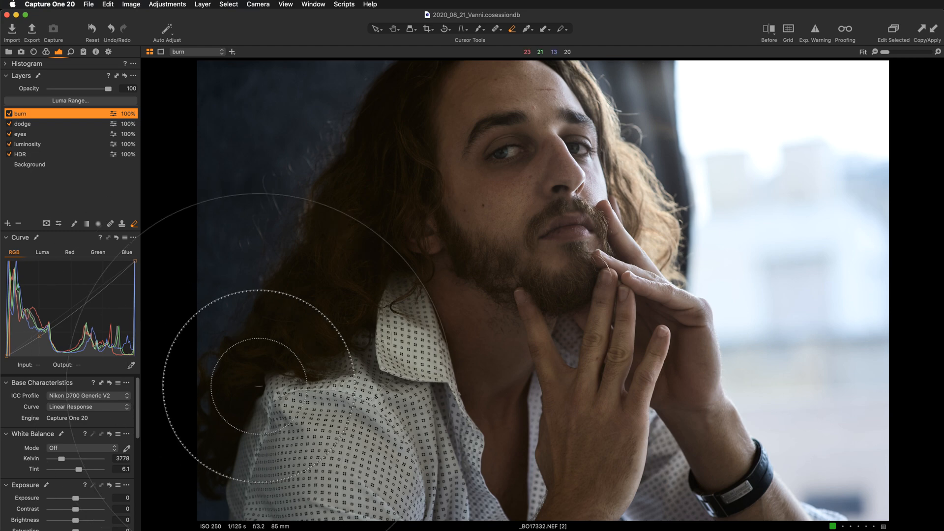
# Step: With the mask displayed, erase more of the burn mask from the hair above the shirt shoulder, then hide the overlay
pyautogui.press('m')
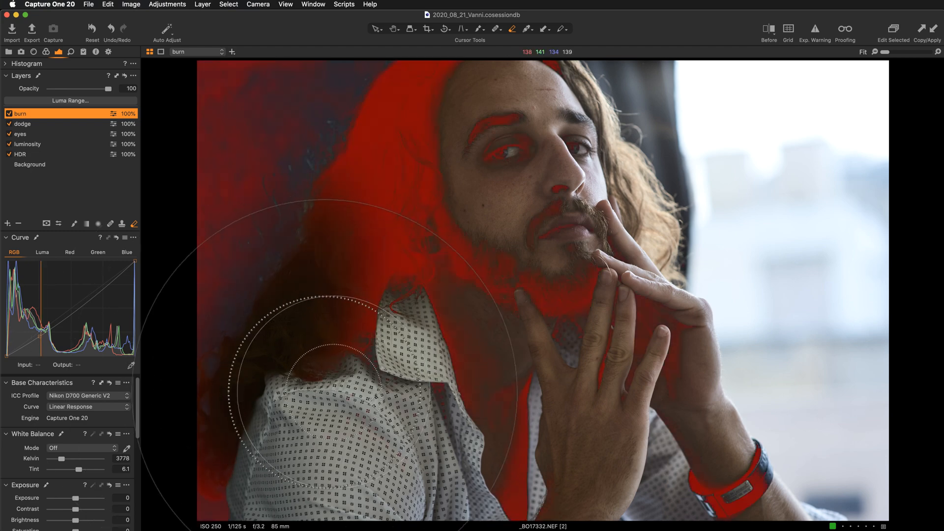
pyautogui.moveTo(263, 410)
pyautogui.mouseDown()
pyautogui.moveTo(219, 463)
pyautogui.moveTo(271, 373)
pyautogui.moveTo(224, 475)
pyautogui.mouseUp()
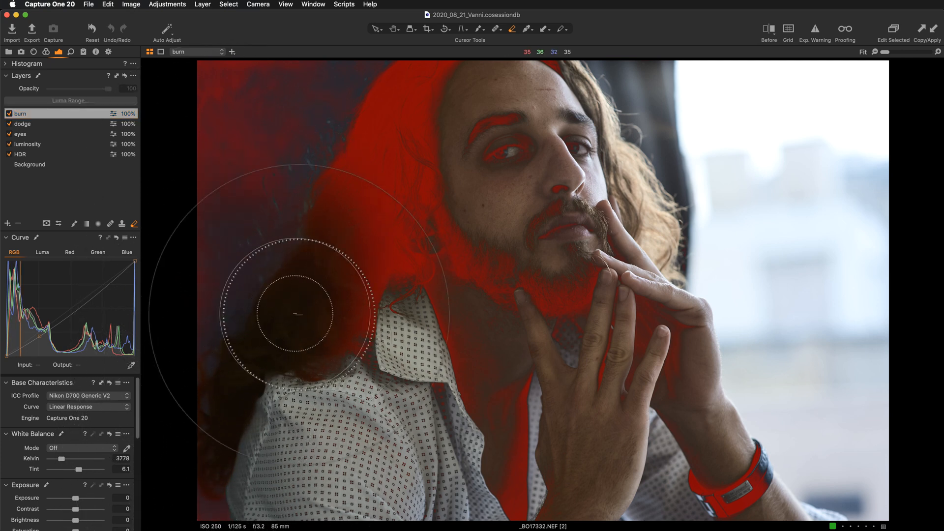
pyautogui.moveTo(295, 305)
pyautogui.mouseDown()
pyautogui.moveTo(341, 341)
pyautogui.moveTo(357, 336)
pyautogui.moveTo(362, 351)
pyautogui.moveTo(334, 352)
pyautogui.mouseUp()
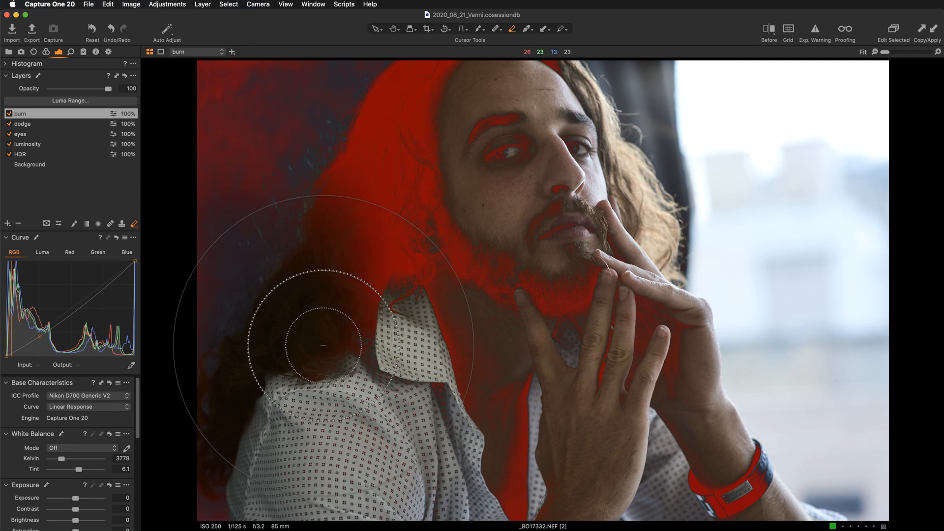
pyautogui.press('m')
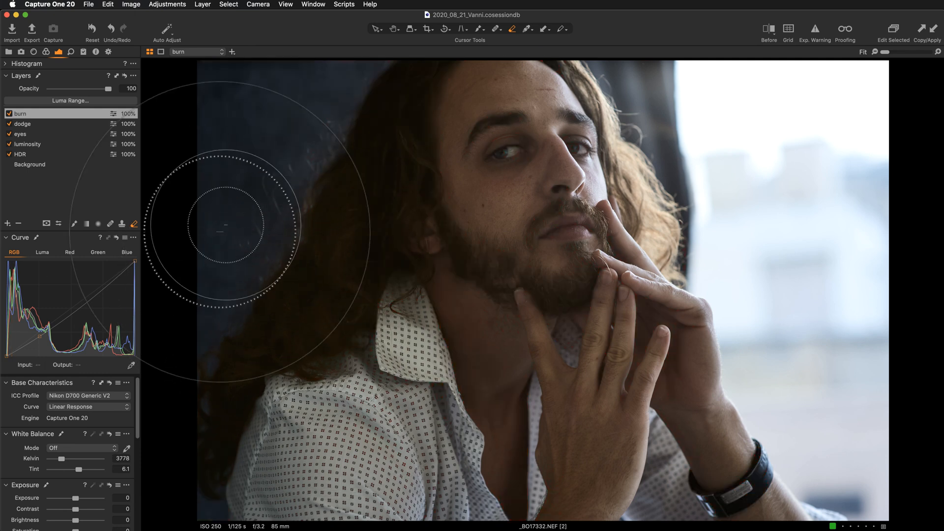
# Step: Compare the original and edited portrait with the split before/after view by sweeping the divider across the image
pyautogui.press('h')
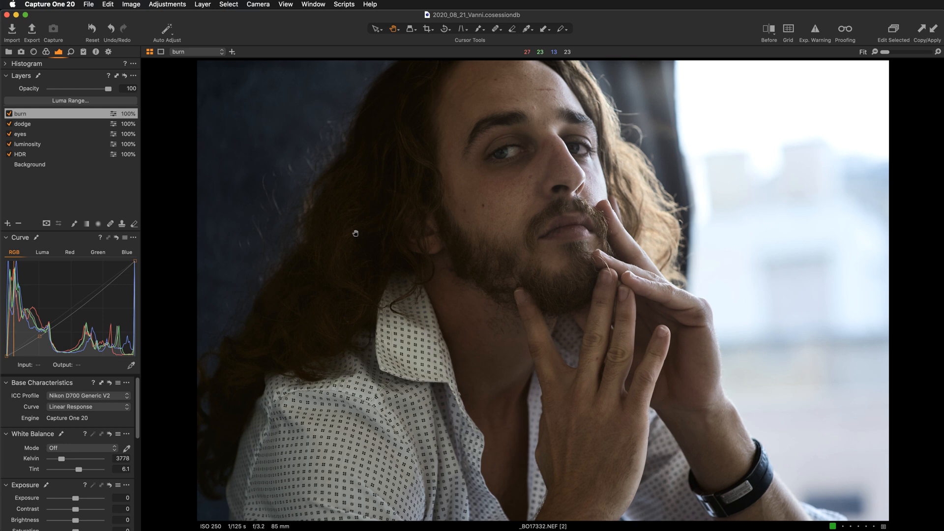
pyautogui.press('y')
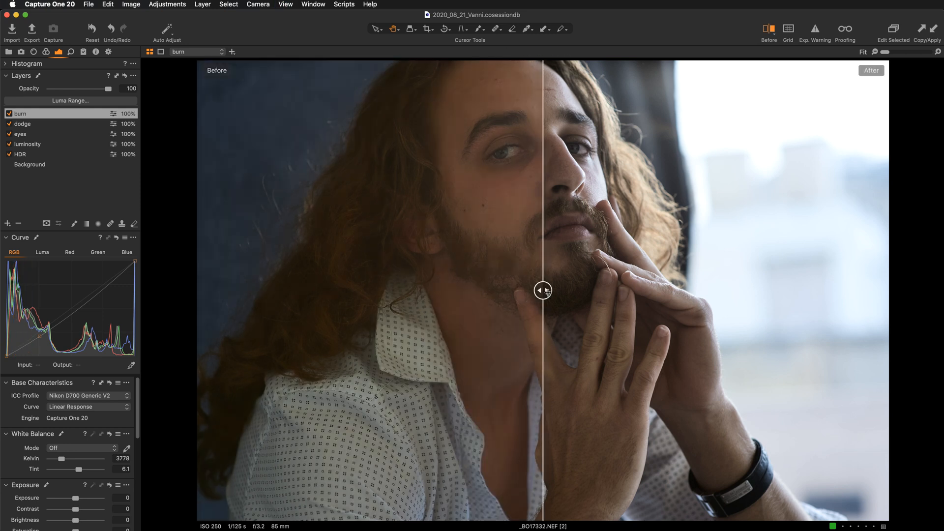
pyautogui.moveTo(543, 290); pyautogui.dragTo(221, 302)
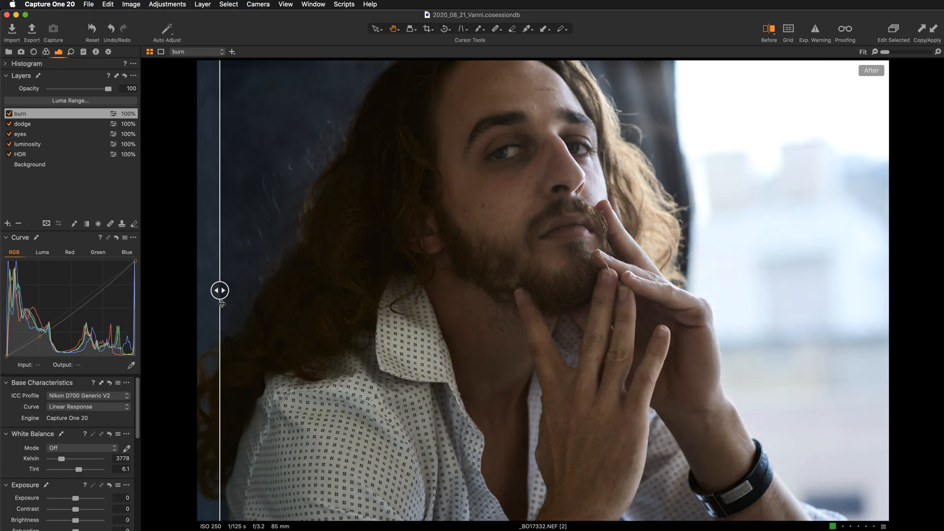
pyautogui.press('y')
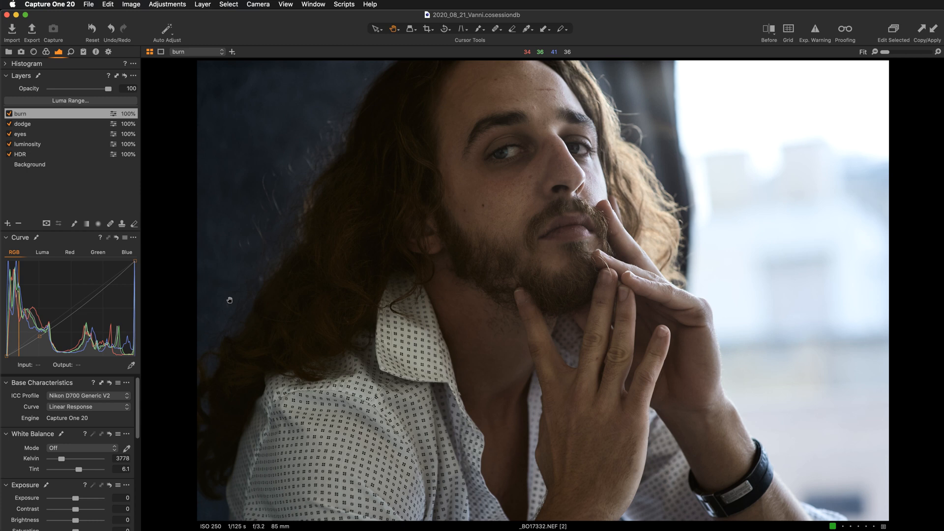
# Step: On the HDR layer, set the clarity method to Classic and raise Clarity to 16
pyautogui.click(30, 156)
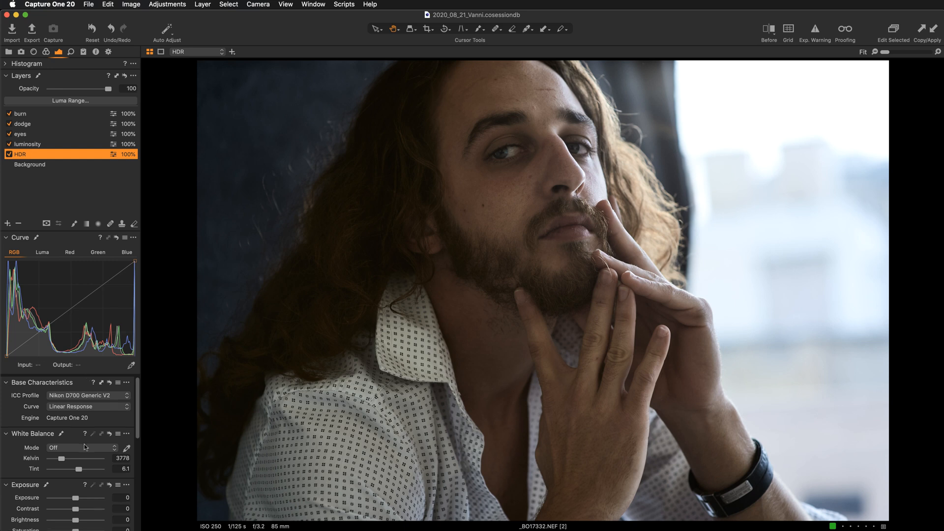
pyautogui.scroll(-10, 84, 444)
pyautogui.scroll(3, 84, 444)
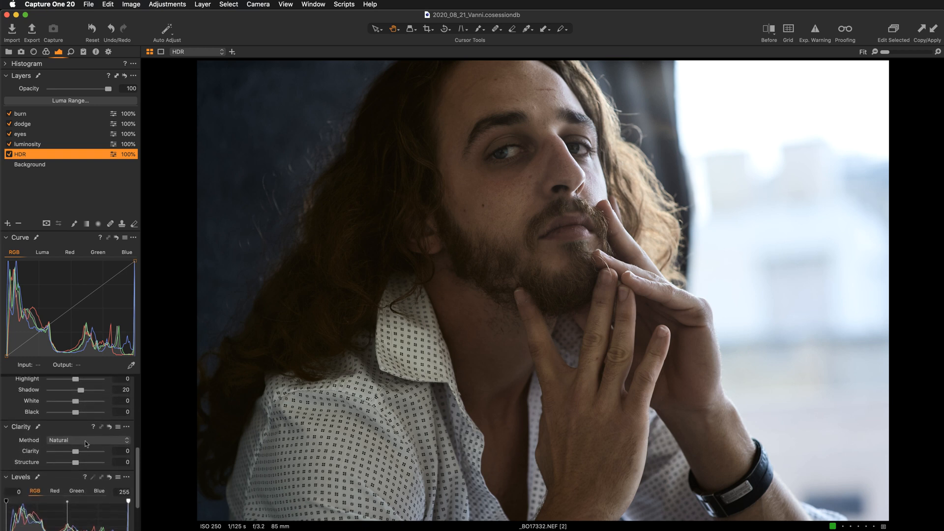
pyautogui.click(85, 441)
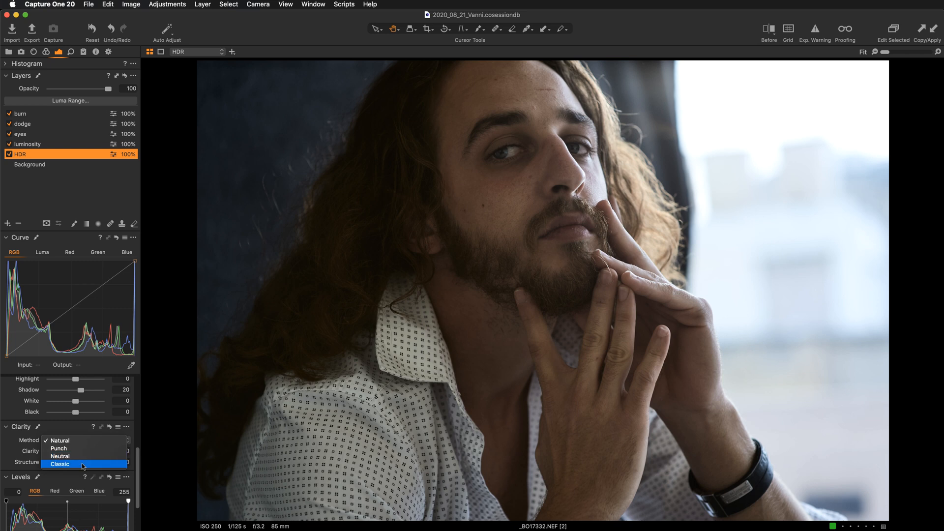
pyautogui.click(83, 466)
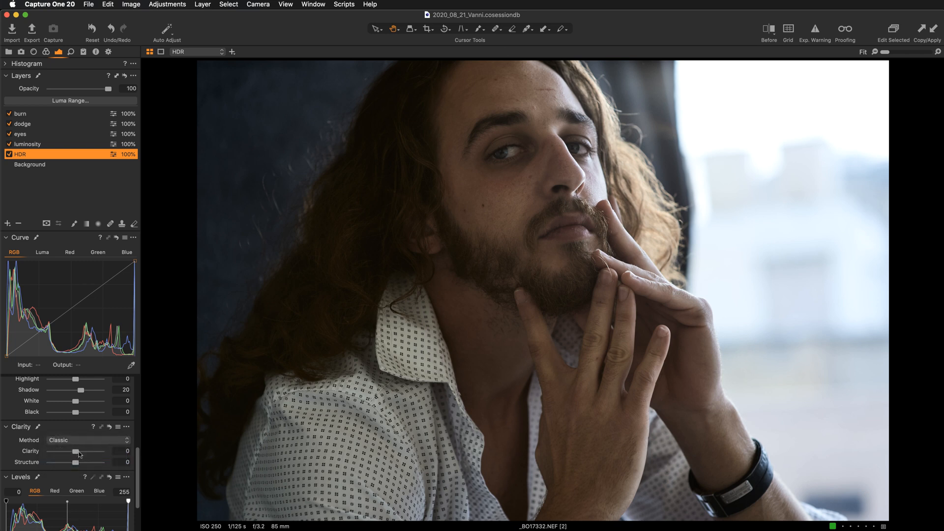
pyautogui.moveTo(76, 453); pyautogui.dragTo(81, 453)
# Step: Inspect the Classic clarity at 100% and in the full view, resetting Clarity briefly and restoring it for comparison
pyautogui.press('super+alt+0')
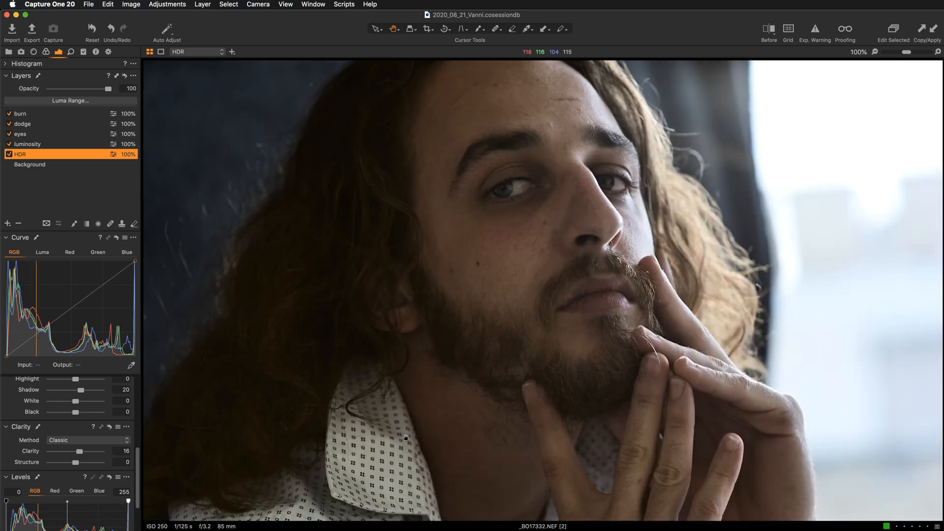
pyautogui.scroll(-3, 406, 436)
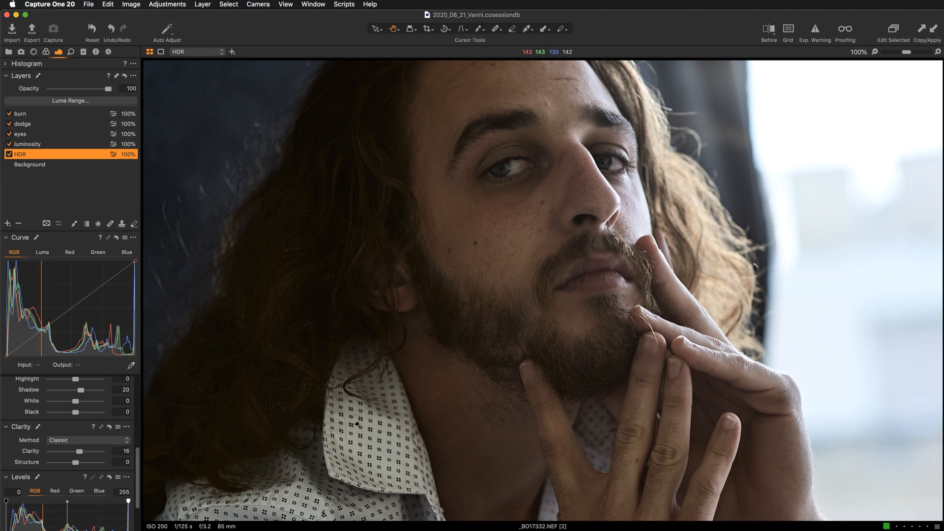
pyautogui.press('super+0')
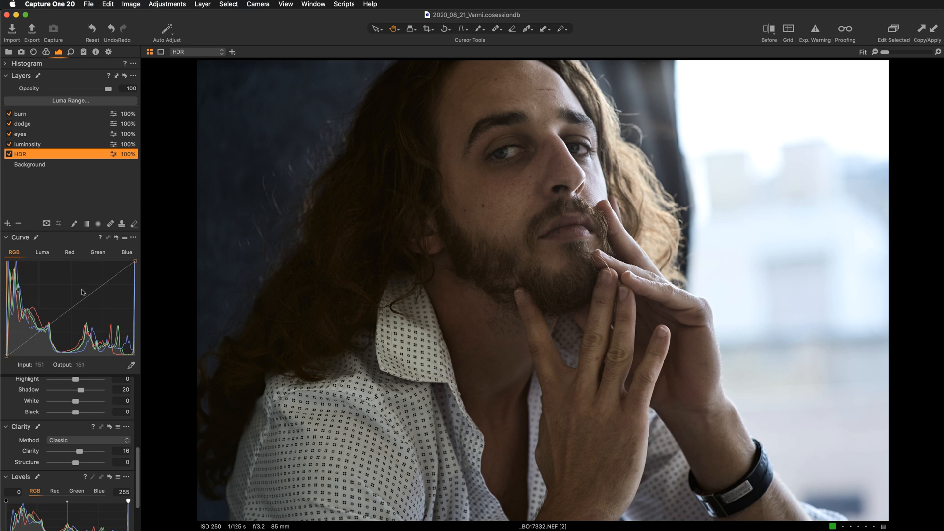
pyautogui.doubleClick(30, 454)
pyautogui.press('super+z')
# Step: Change the HDR layer's clarity method to Natural and check the effect at 100% by resetting and restoring Clarity
pyautogui.click(67, 441)
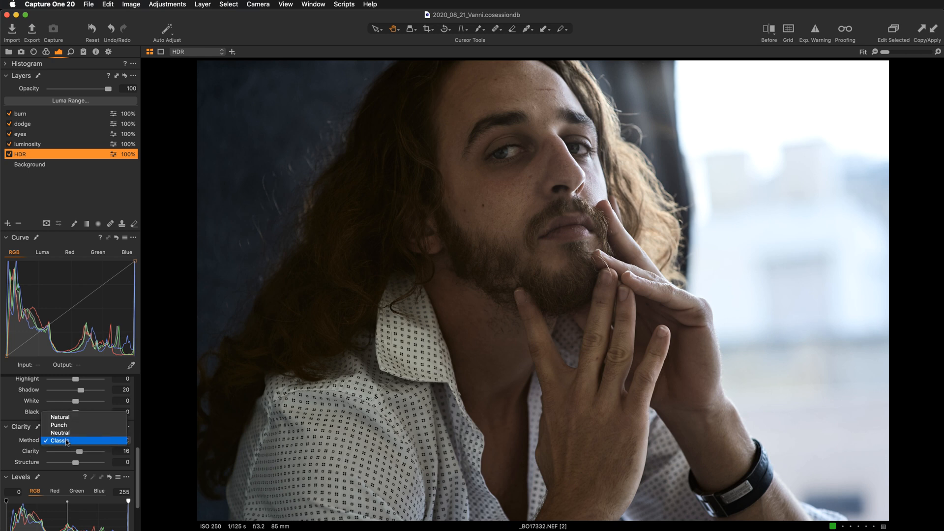
pyautogui.click(70, 417)
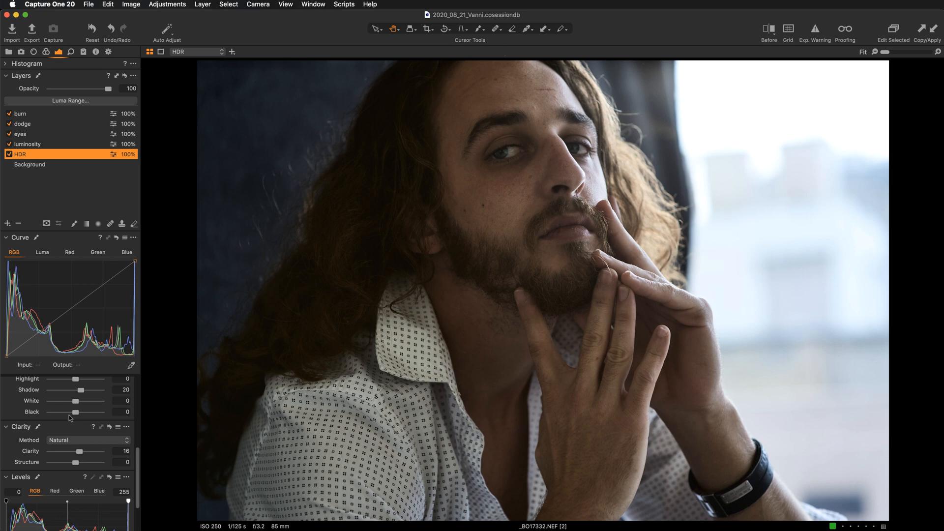
pyautogui.press('super+alt+0')
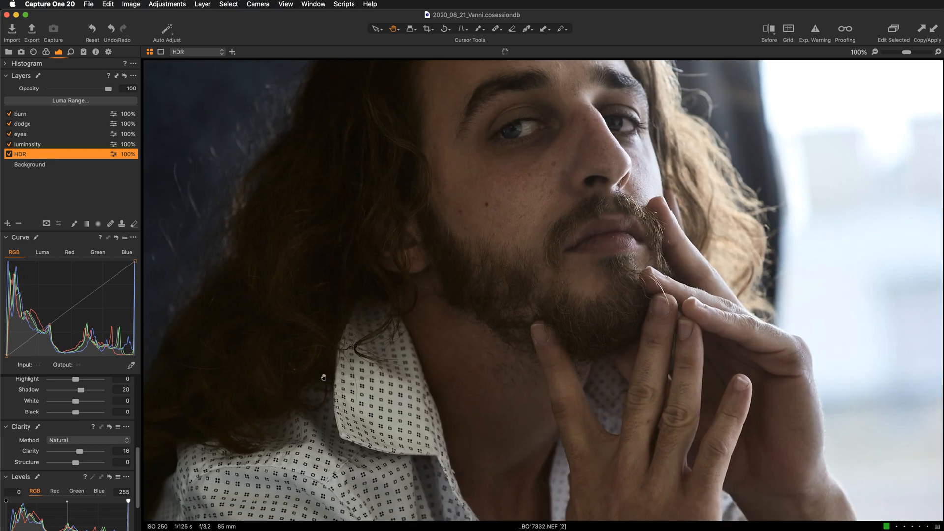
pyautogui.doubleClick(30, 451)
pyautogui.press('super+z')
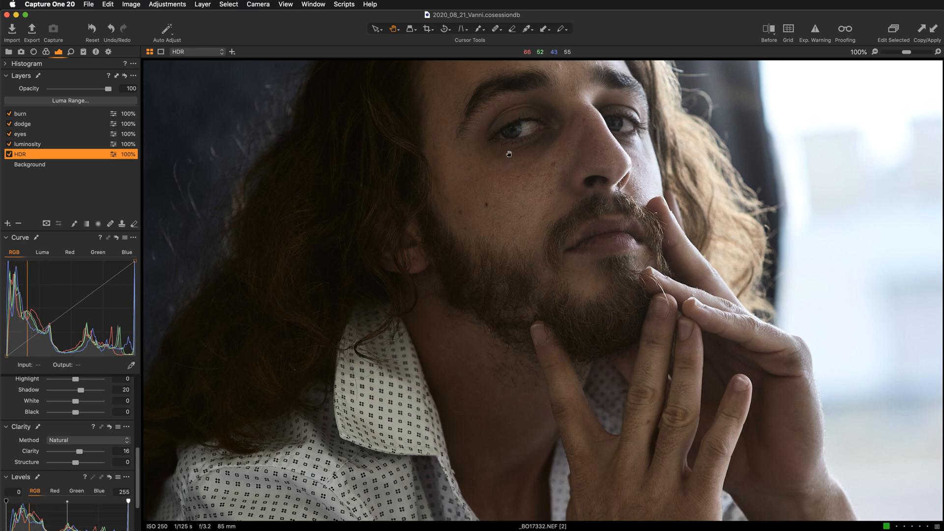
# Step: Examine the HDR layer's mask overlay across the face at 100%, then hide it
pyautogui.moveTo(504, 242); pyautogui.dragTo(417, 306)
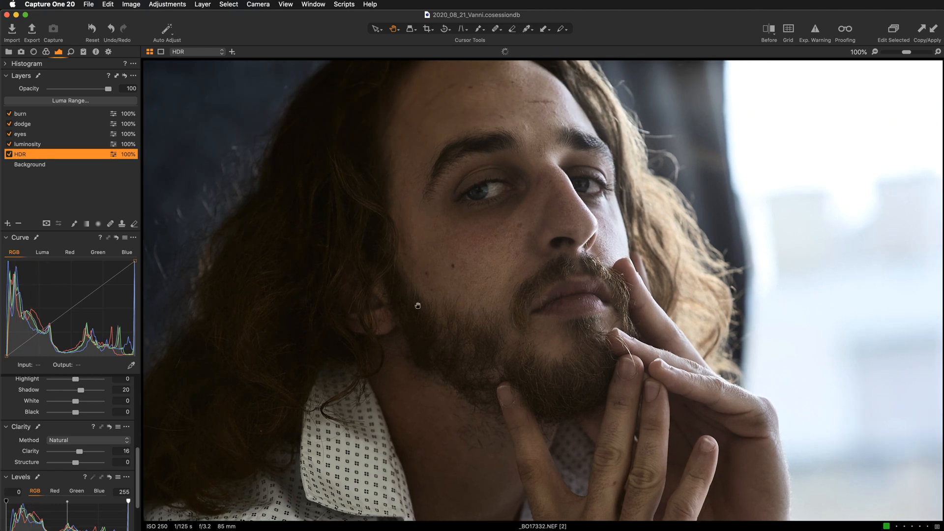
pyautogui.press('m')
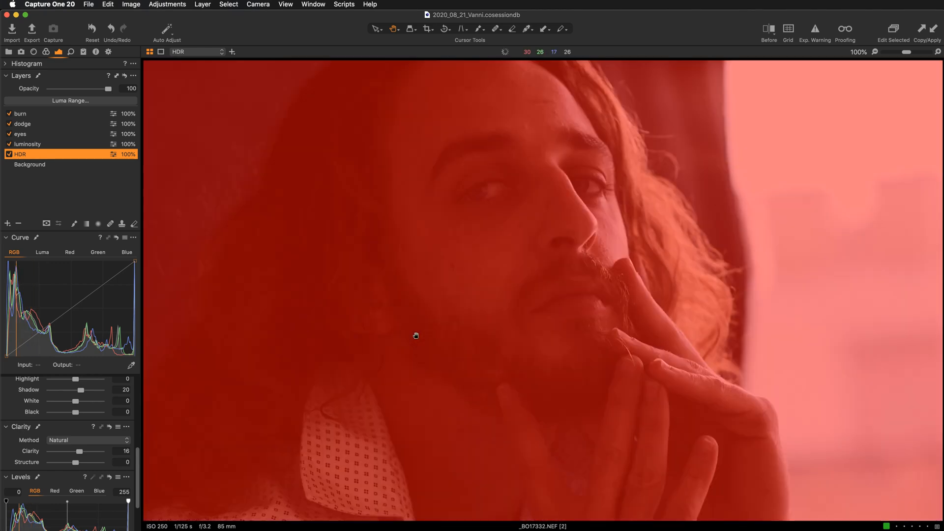
pyautogui.press('m')
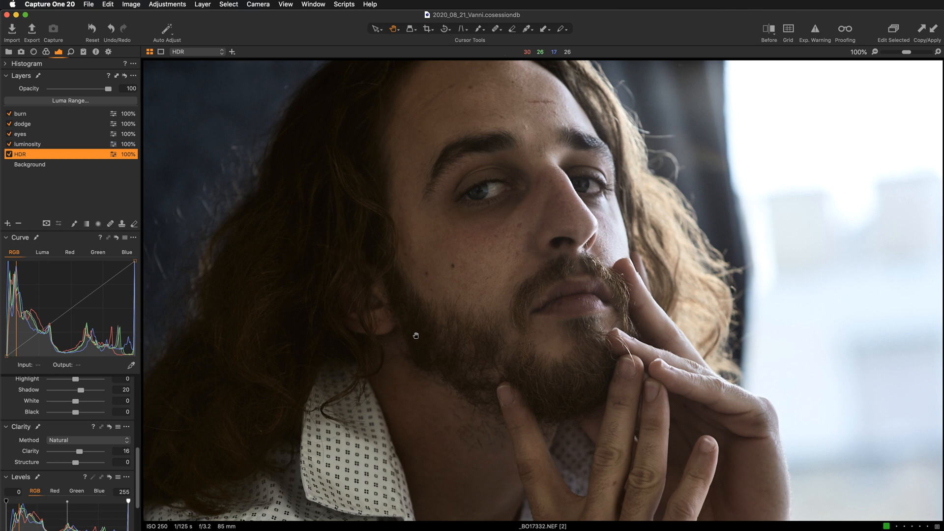
# Step: Try erasing the HDR mask over the cheek with a smaller eraser, check the overlay, and undo the stroke
pyautogui.press('e')
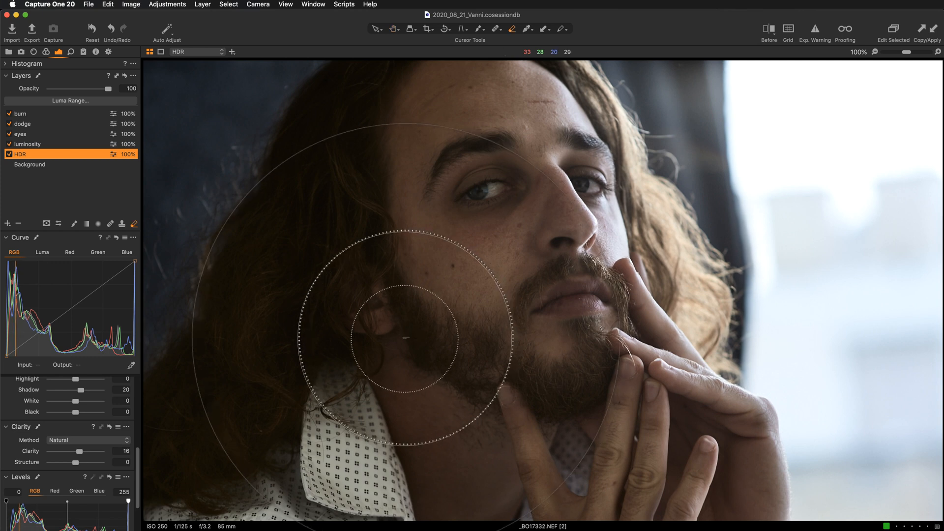
pyautogui.rightClick(422, 317)
pyautogui.moveTo(422, 317); pyautogui.dragTo(416, 316)
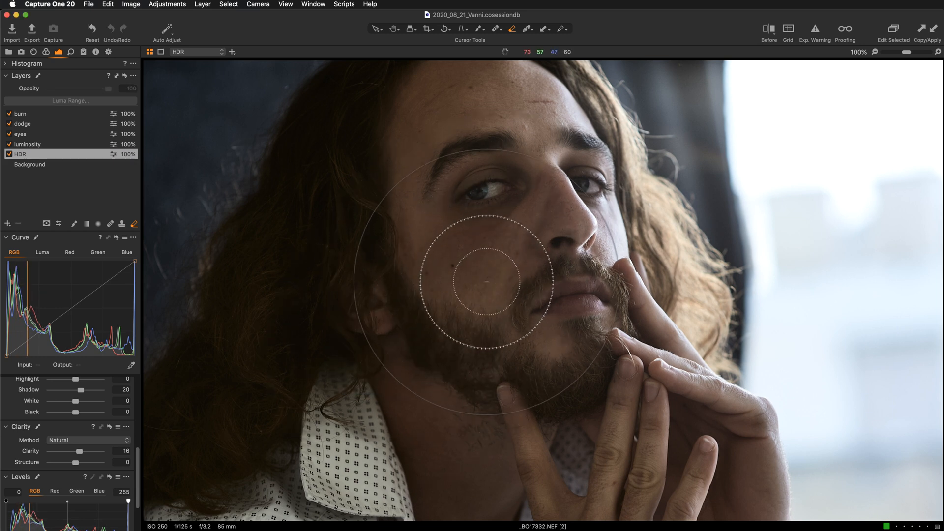
pyautogui.moveTo(480, 284); pyautogui.dragTo(361, 278)
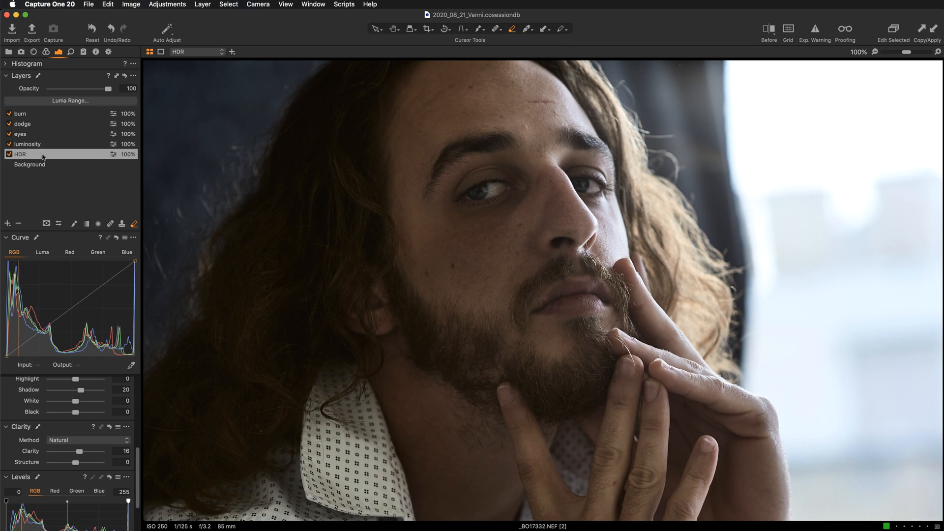
pyautogui.press('m')
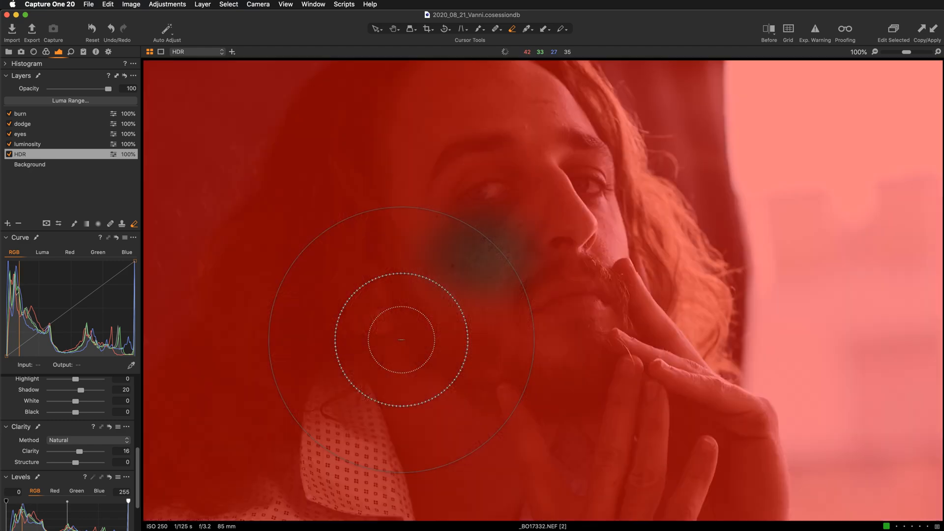
pyautogui.press('m')
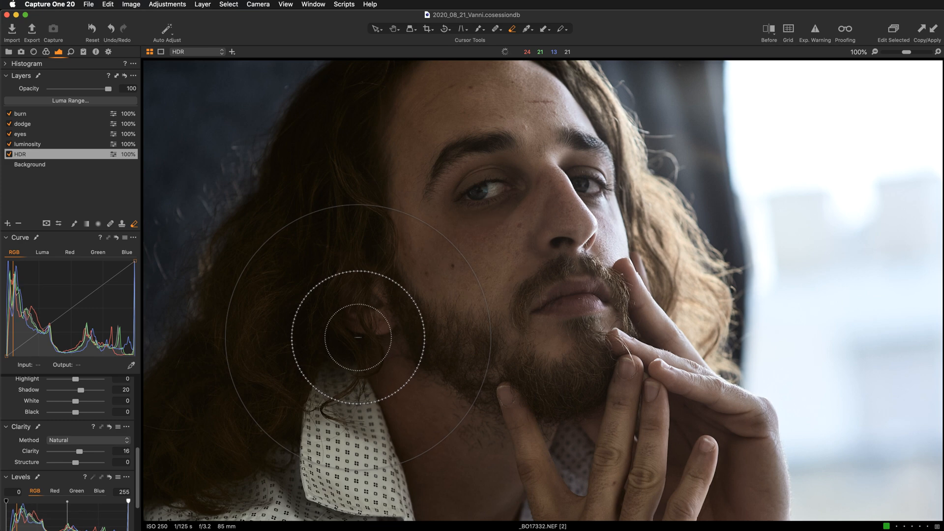
pyautogui.press('super+z')
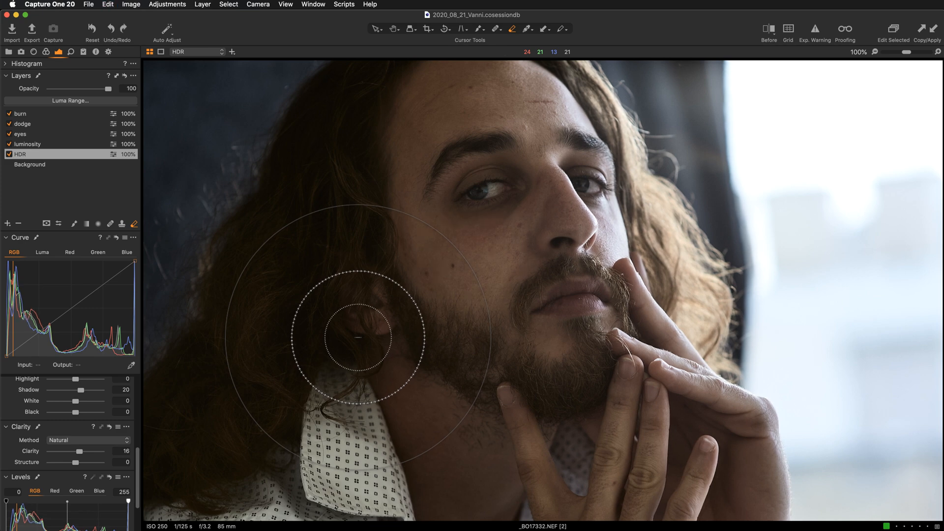
# Step: Toggle the HDR layer's mask overlay on and off, and reset the layer's Clarity to 0
pyautogui.press('m')
pyautogui.press('m')
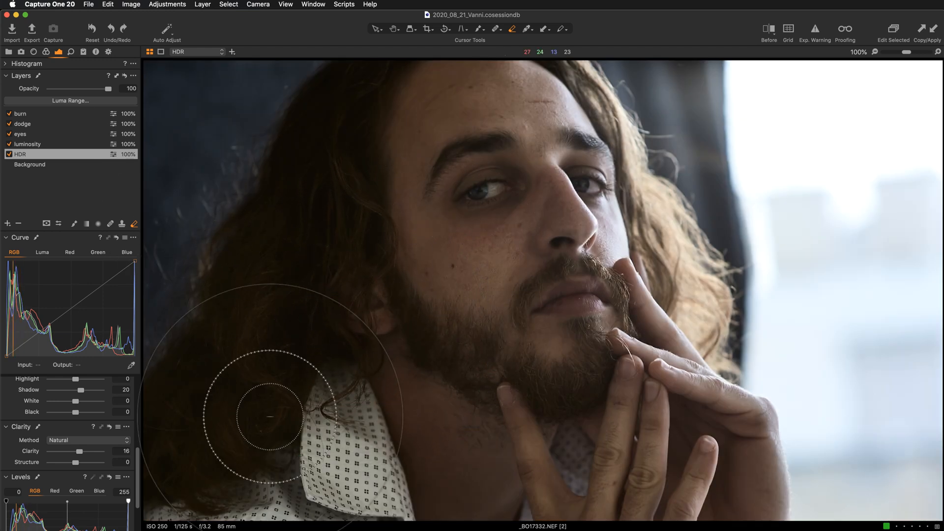
pyautogui.click(79, 451)
pyautogui.doubleClick(79, 452)
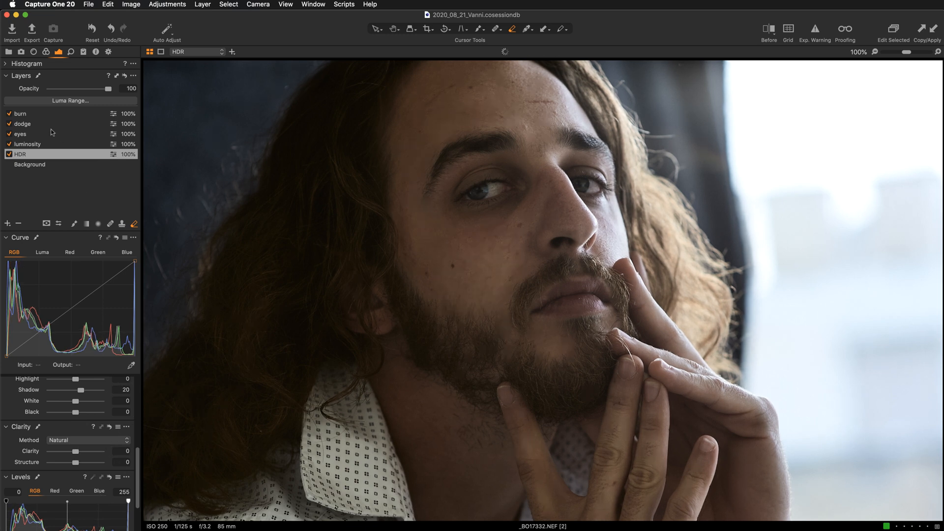
# Step: Add a new filled adjustment layer above burn and rename it "clarity"
pyautogui.click(41, 116)
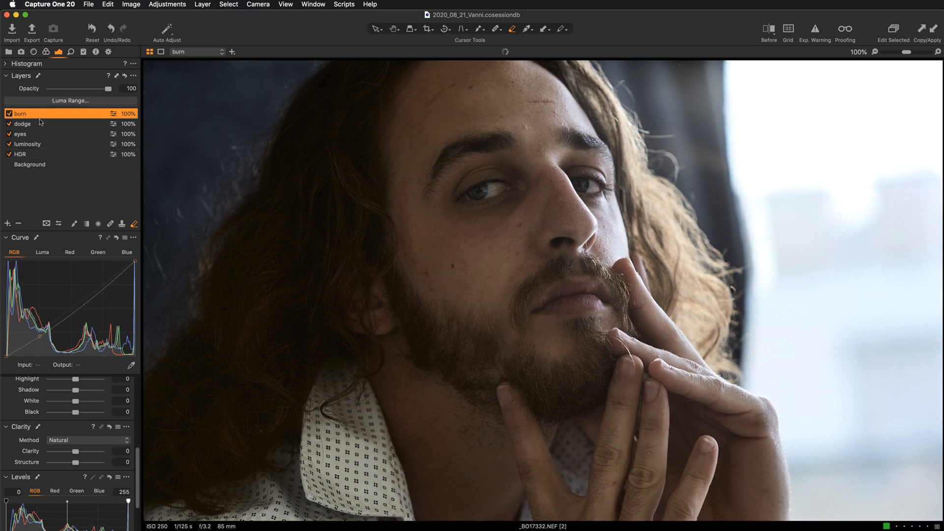
pyautogui.click(7, 223)
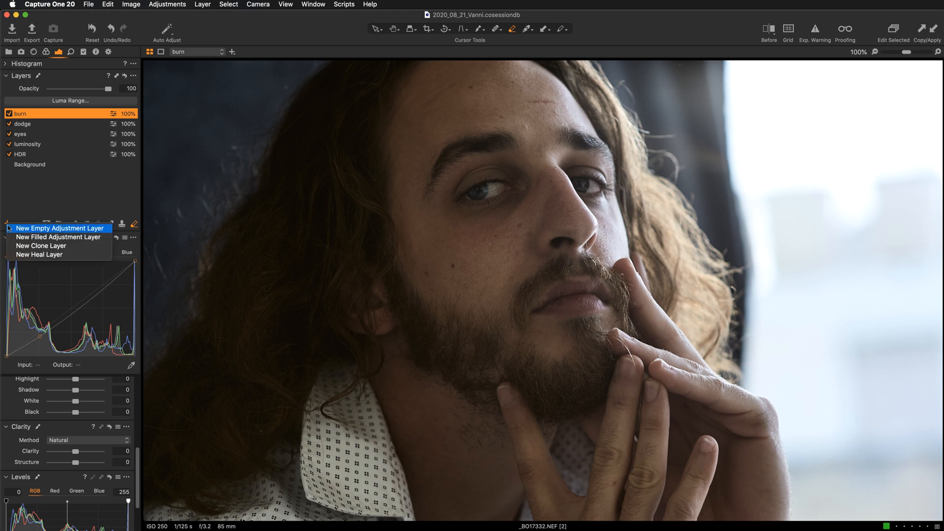
pyautogui.click(30, 238)
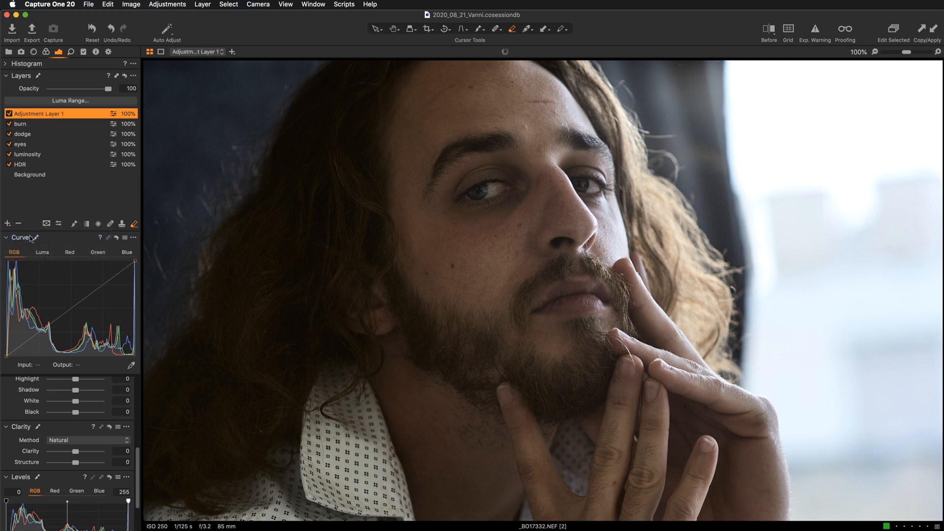
pyautogui.doubleClick(41, 115)
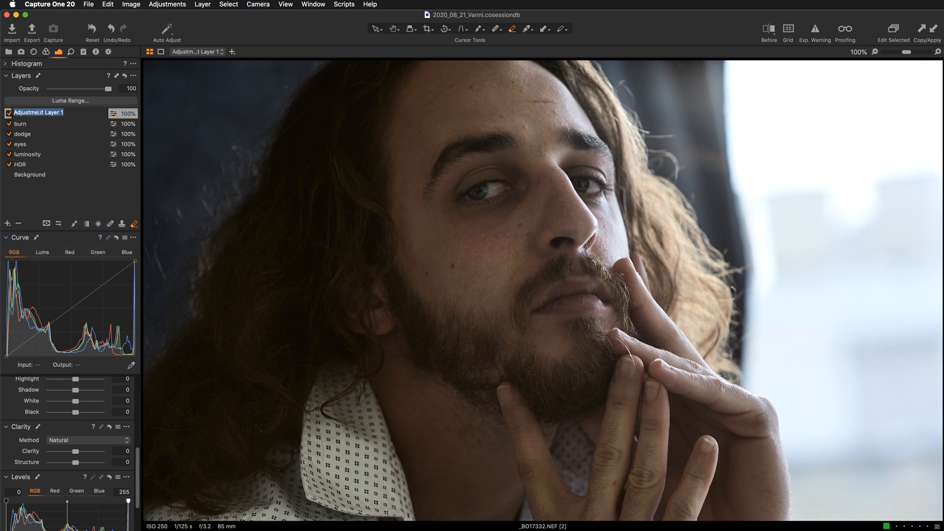
pyautogui.write('clarity')
pyautogui.press('Return')
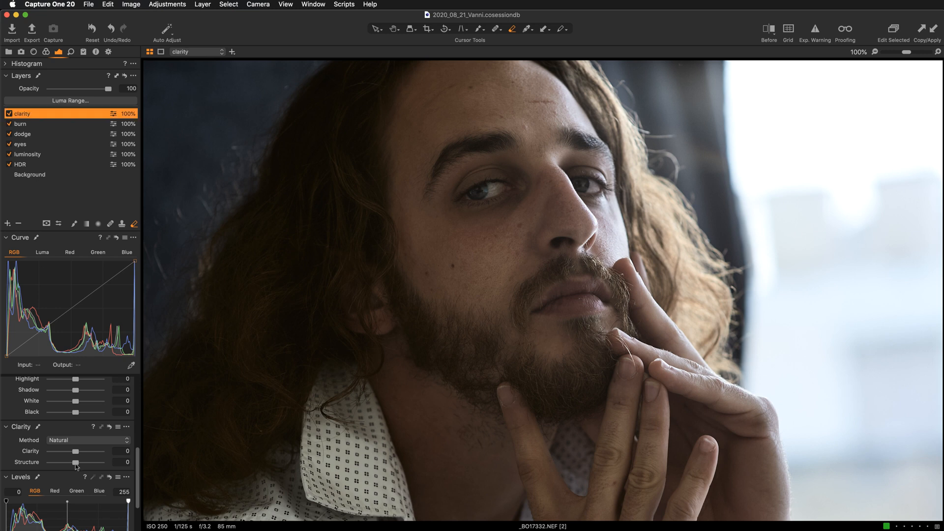
# Step: Set the clarity layer's Clarity to 17 with the Natural method and erase its mask over the cheek, checking the mask overlay
pyautogui.moveTo(75, 451); pyautogui.dragTo(80, 454)
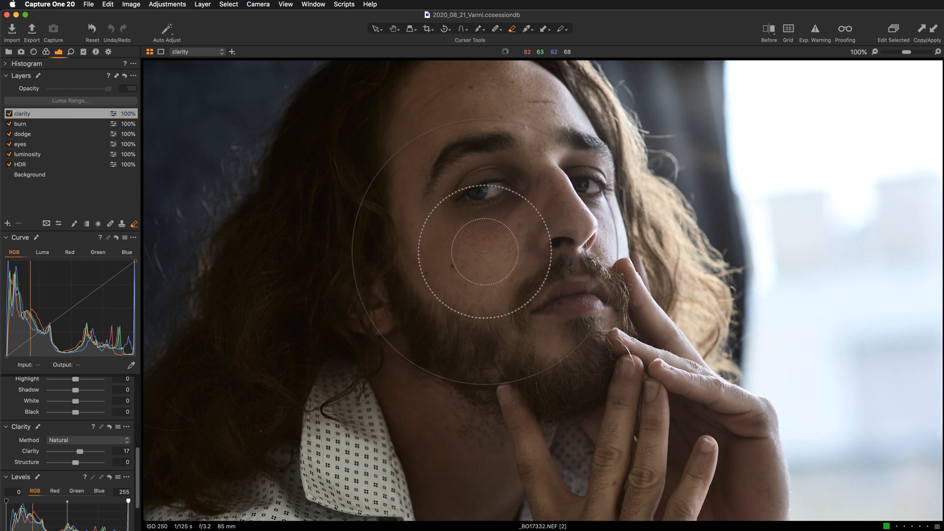
pyautogui.moveTo(484, 251)
pyautogui.mouseDown()
pyautogui.moveTo(504, 243)
pyautogui.moveTo(487, 315)
pyautogui.moveTo(461, 304)
pyautogui.moveTo(455, 324)
pyautogui.moveTo(310, 355)
pyautogui.mouseUp()
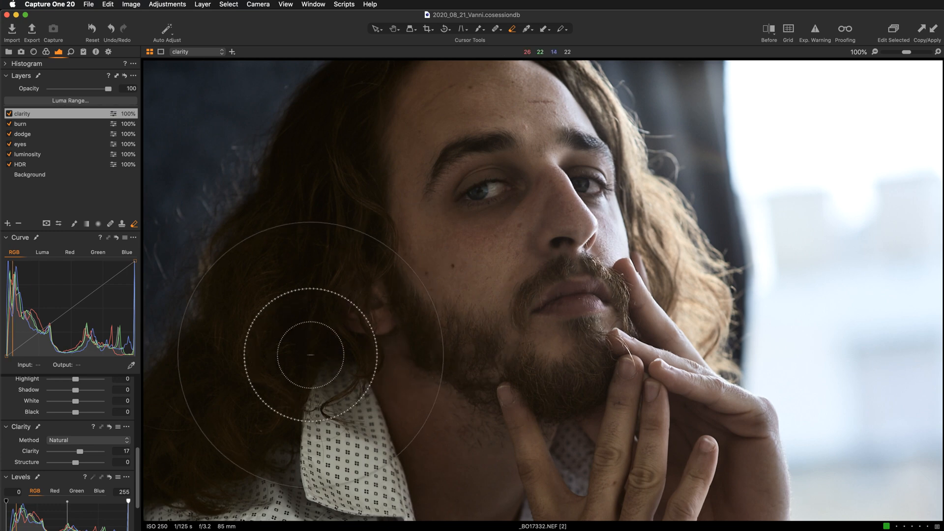
pyautogui.press('m')
pyautogui.press('m')
pyautogui.press('m')
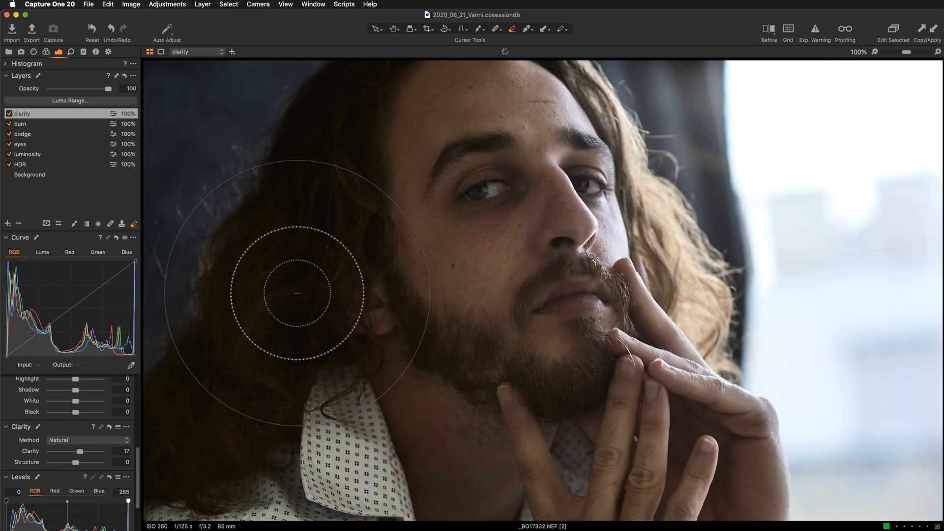
pyautogui.press('m')
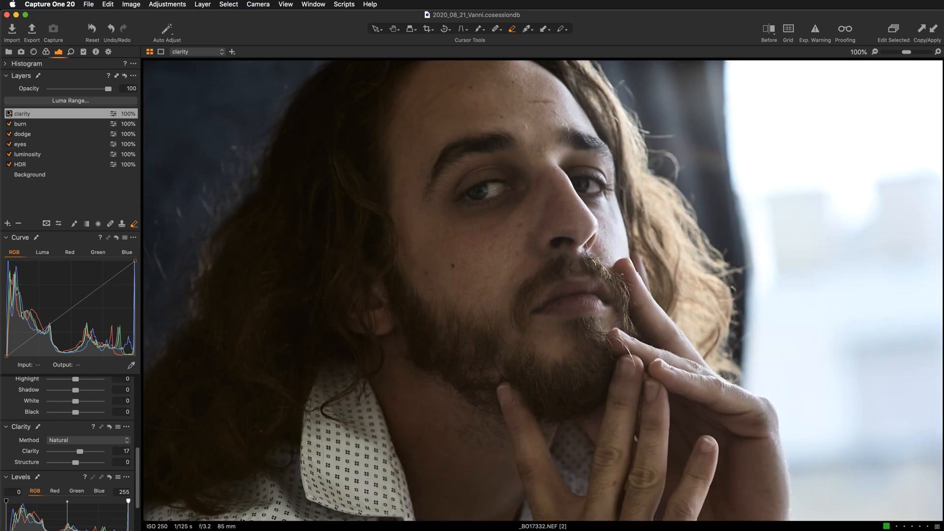
# Step: Compare the portrait with the clarity layer turned off and on, viewing the face and hands at 100%
pyautogui.click(9, 114)
pyautogui.click(9, 114)
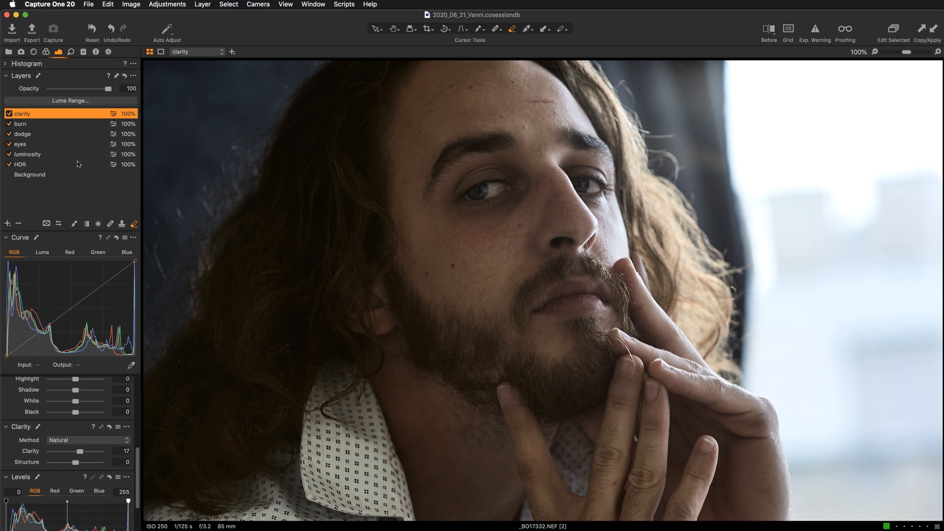
pyautogui.click(376, 29)
pyautogui.moveTo(415, 295); pyautogui.dragTo(430, 261)
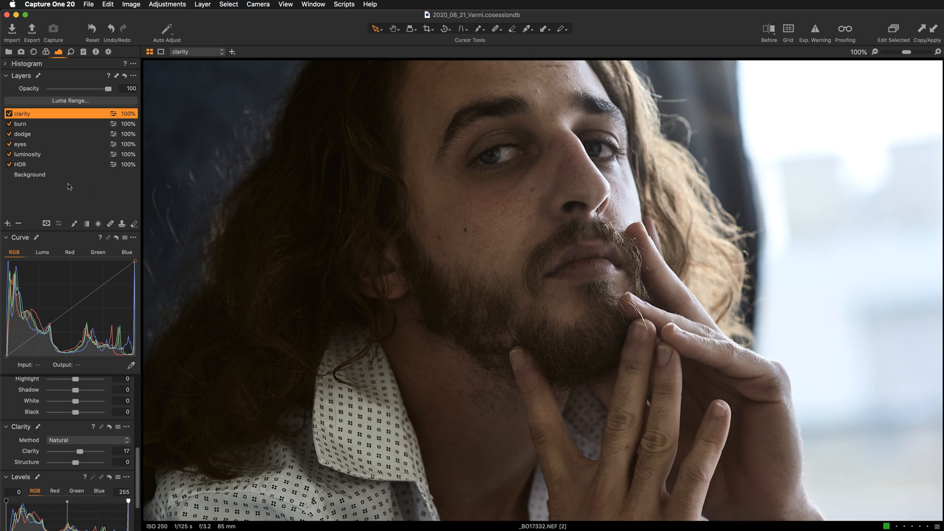
# Step: Turn off all adjustment layers and re-enable them one by one from HDR up to clarity to review each contribution
pyautogui.scroll(-10, 68, 392)
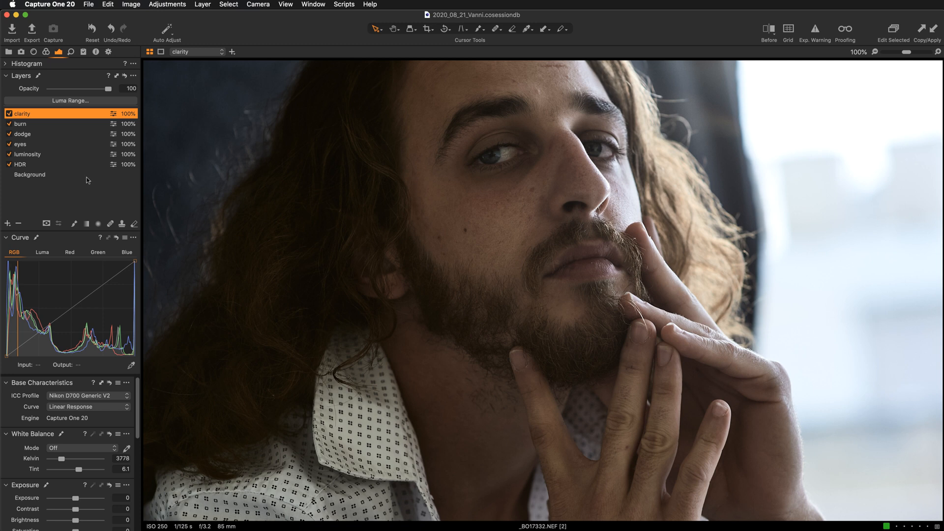
pyautogui.moveTo(9, 116); pyautogui.dragTo(9, 165)
pyautogui.click(9, 165)
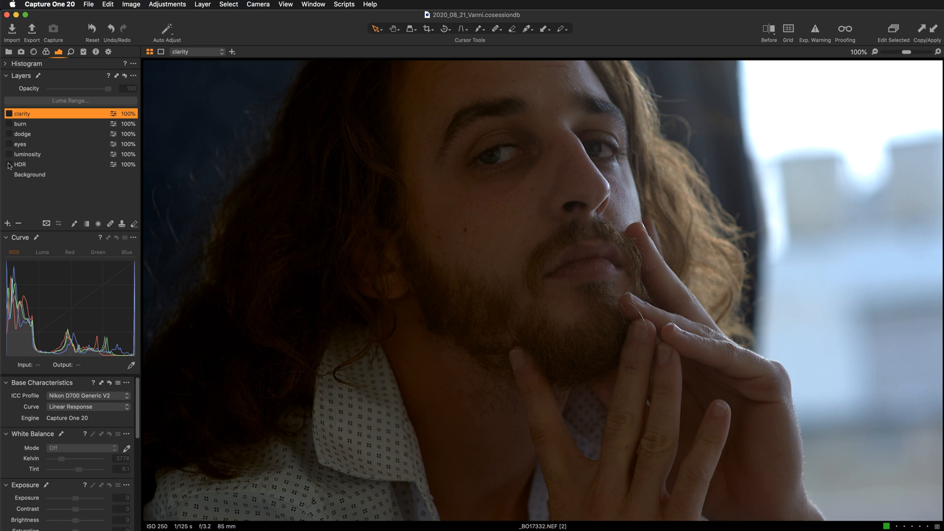
pyautogui.click(9, 164)
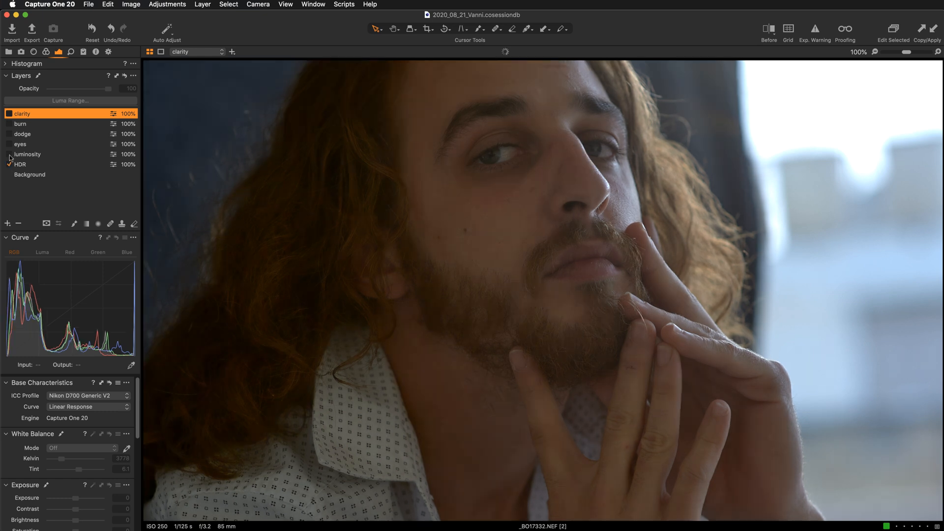
pyautogui.click(9, 154)
pyautogui.click(9, 144)
pyautogui.click(9, 134)
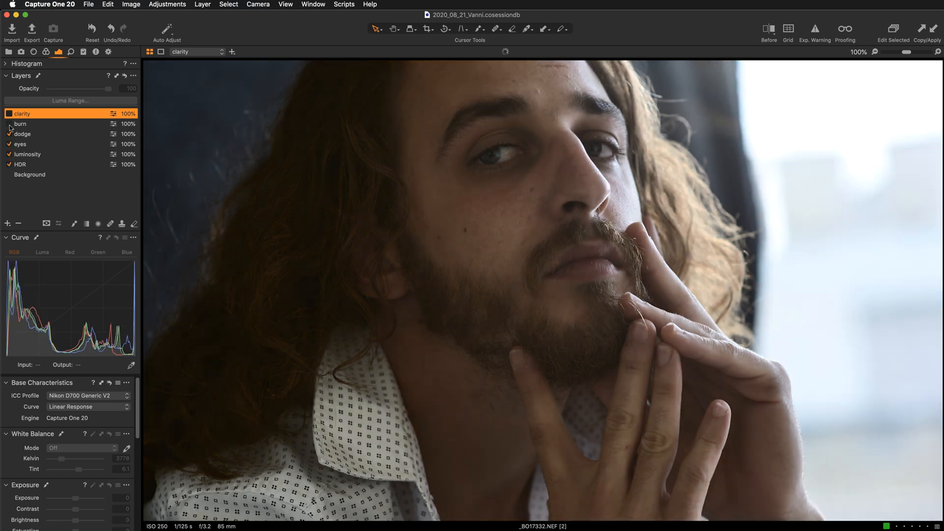
pyautogui.click(9, 124)
pyautogui.click(9, 113)
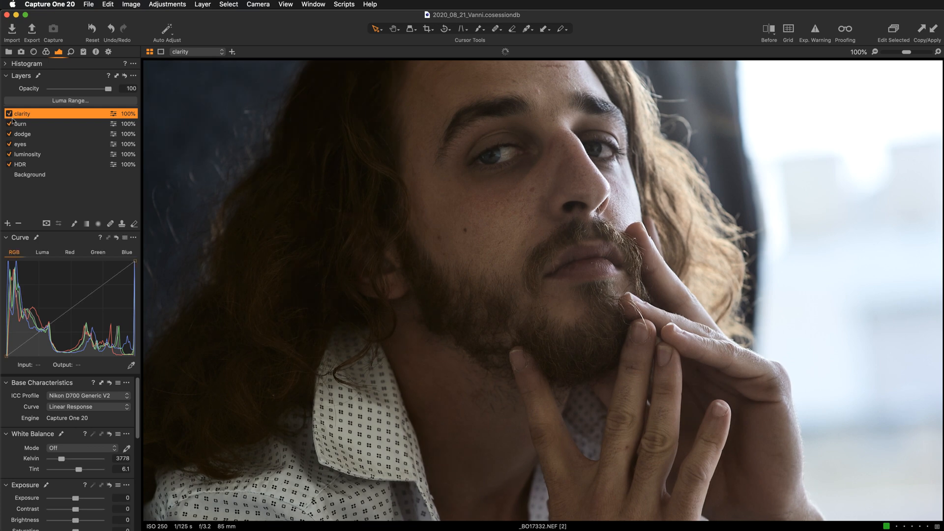
# Step: Compare the portrait without the luminosity and HDR layers, then re-enable both and show the full image
pyautogui.click(8, 154)
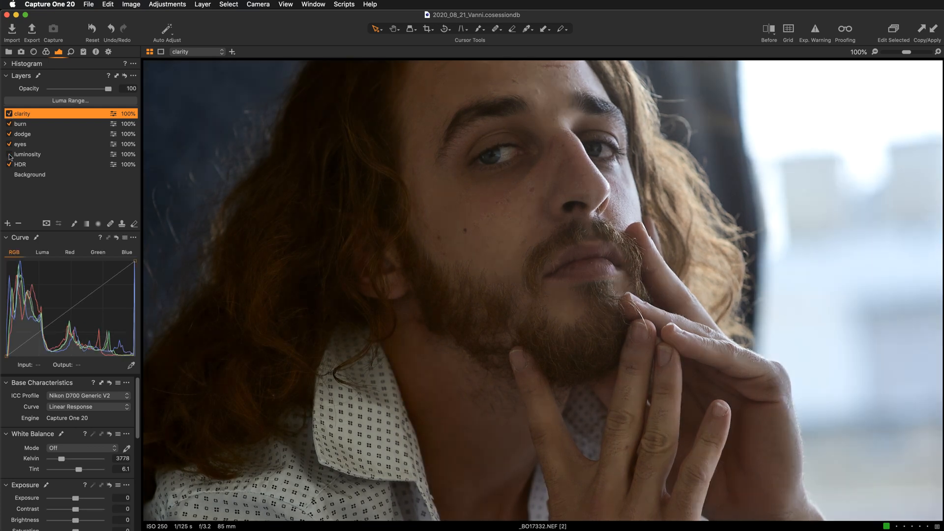
pyautogui.click(9, 166)
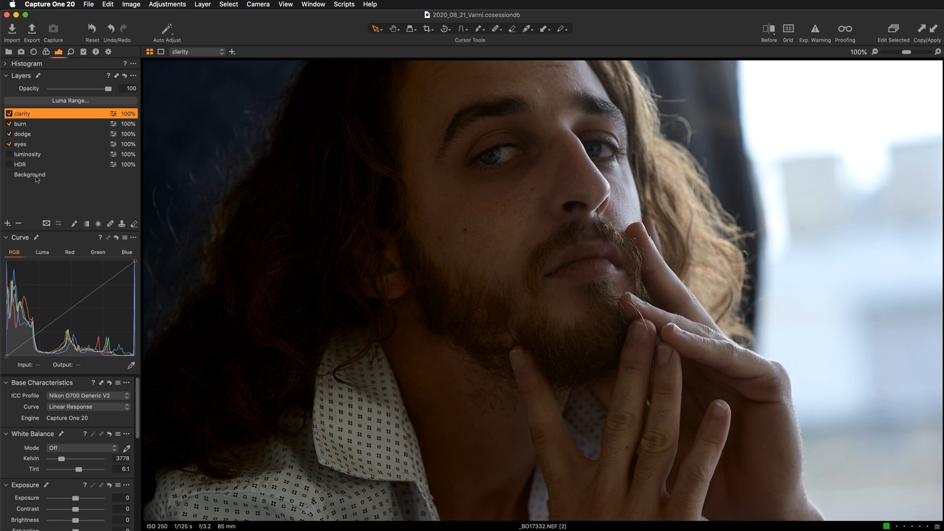
pyautogui.click(9, 155)
pyautogui.click(11, 167)
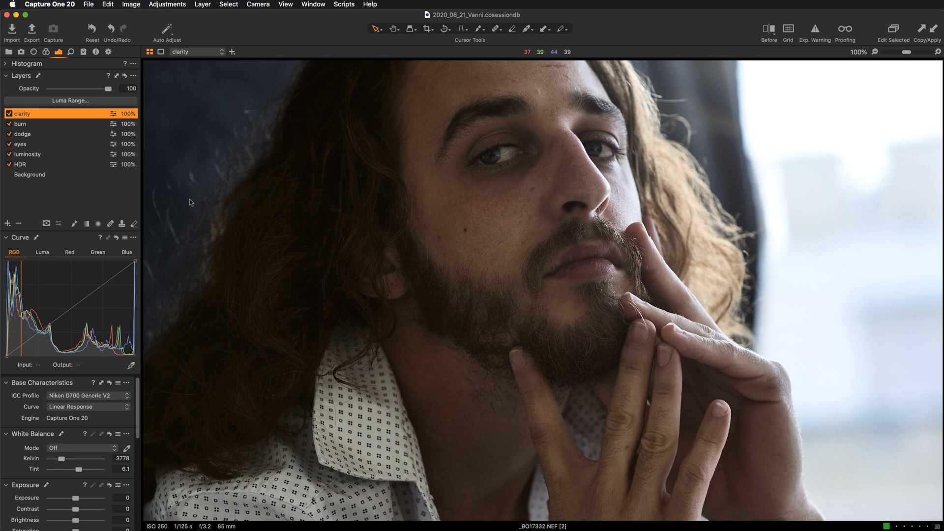
pyautogui.press('super+0')
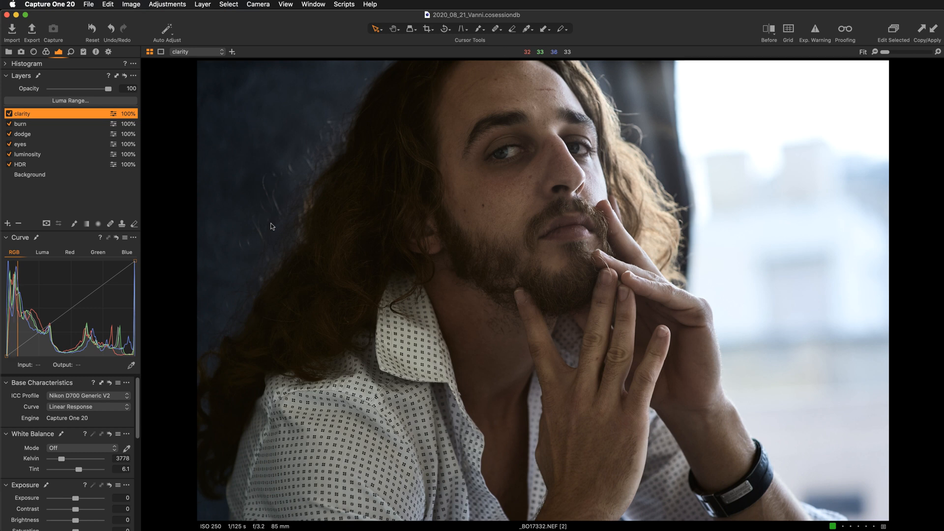
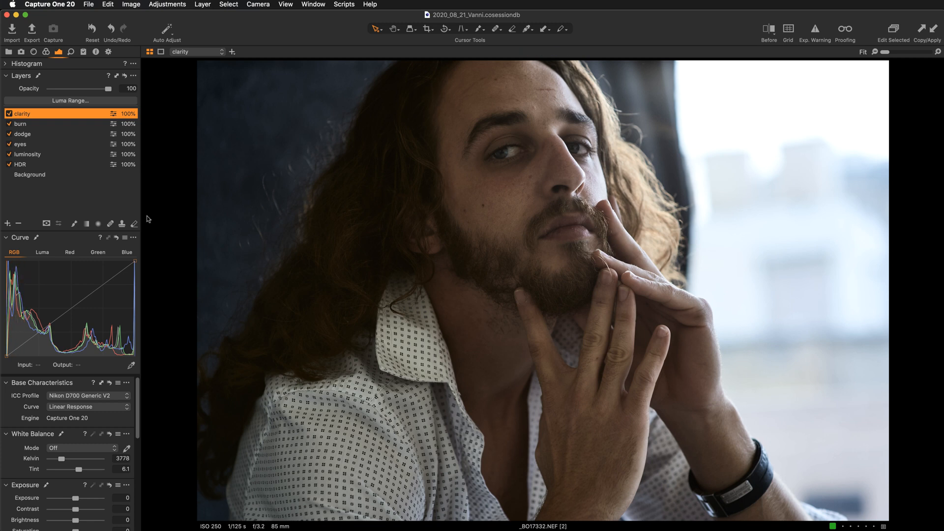
# Step: Try drawing a radial gradient mask on the clarity layer and centring it over the face
pyautogui.click(98, 225)
pyautogui.moveTo(277, 117)
pyautogui.mouseDown()
pyautogui.moveTo(452, 282)
pyautogui.moveTo(596, 317)
pyautogui.moveTo(588, 352)
pyautogui.mouseUp()
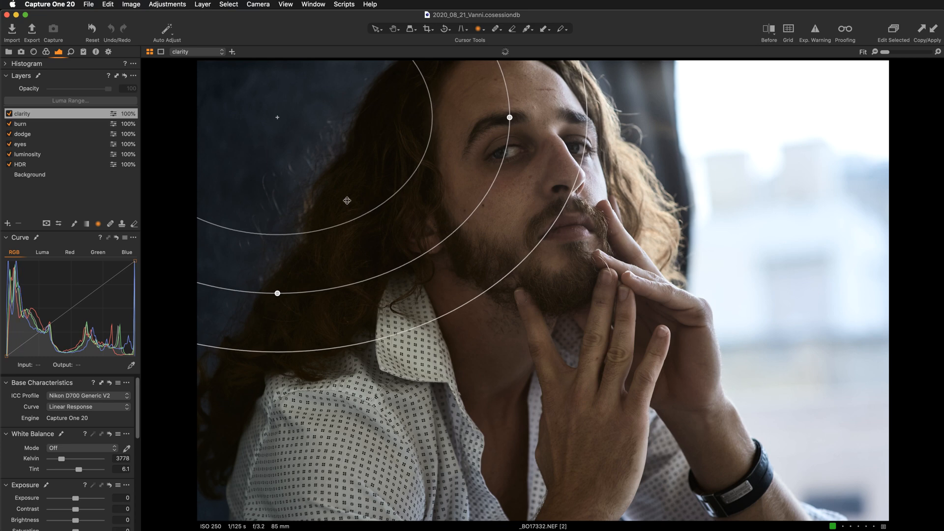
pyautogui.moveTo(277, 155); pyautogui.dragTo(514, 228)
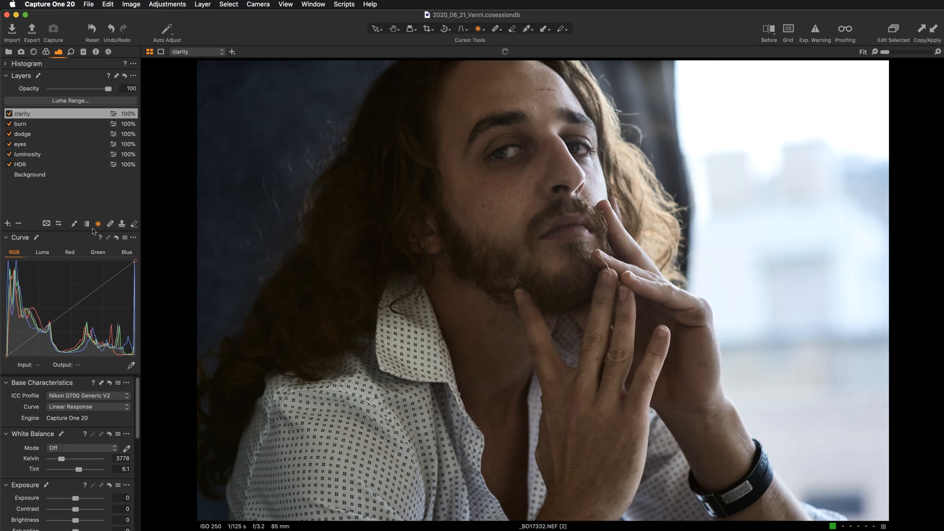
# Step: Add a new filled adjustment layer above clarity and rename it "vignette"
pyautogui.click(7, 226)
pyautogui.click(20, 236)
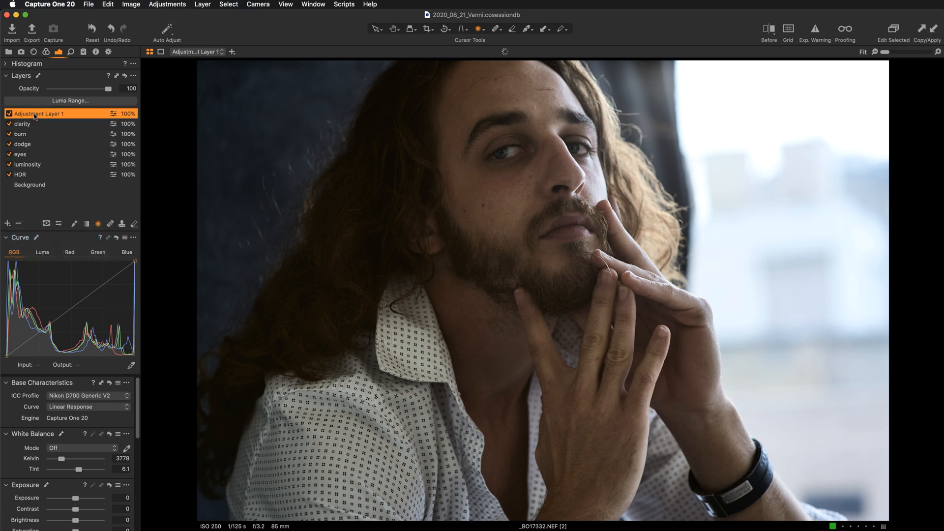
pyautogui.doubleClick(20, 113)
pyautogui.write('vignette')
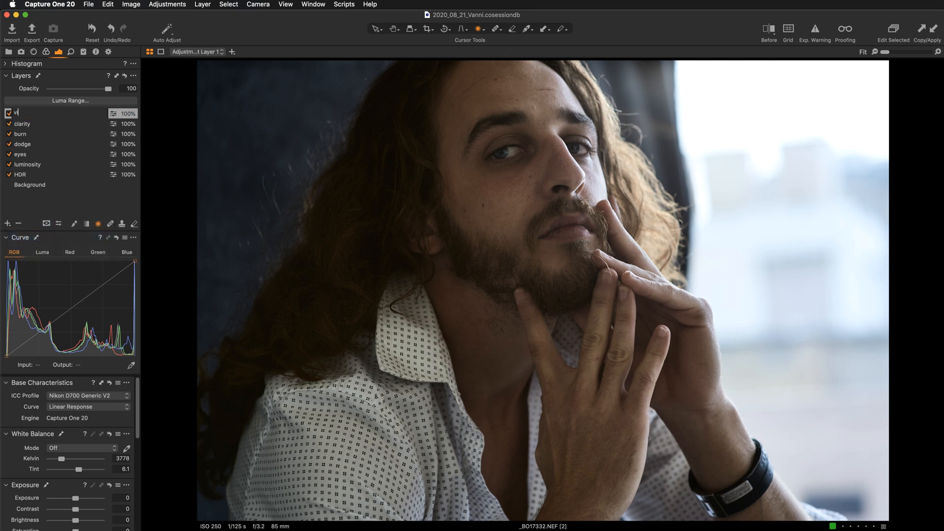
pyautogui.press('Return')
# Step: Inspect the clarity layer's radial mask, undo the recent mask changes, and return to the vignette layer with the overlay hidden
pyautogui.click(42, 126)
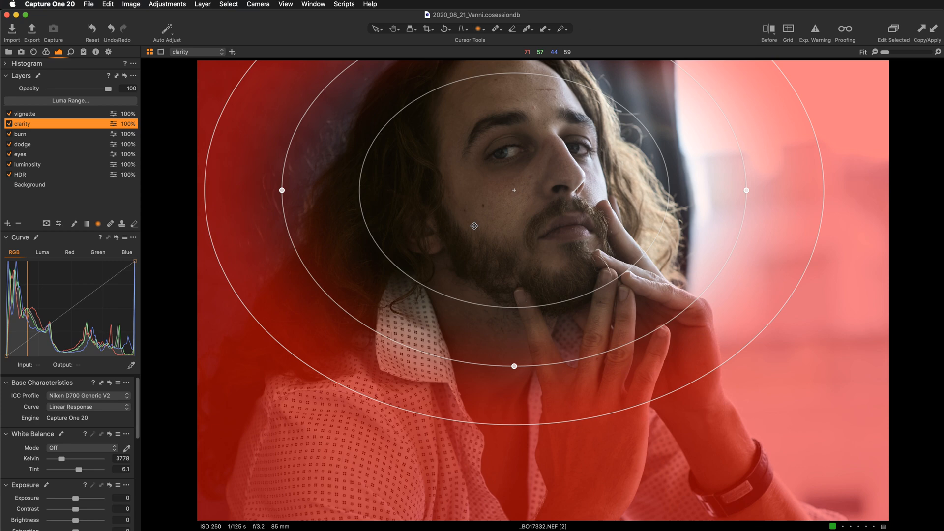
pyautogui.press('z')
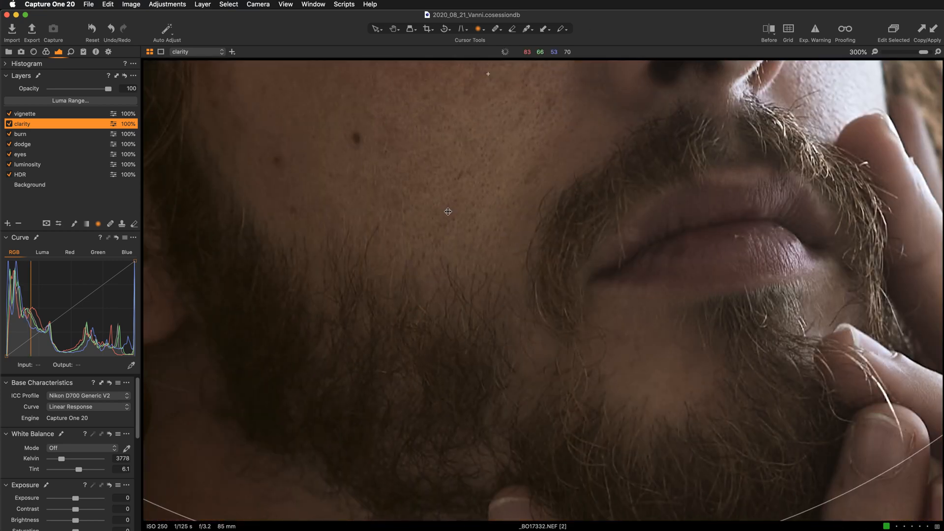
pyautogui.press('super+z')
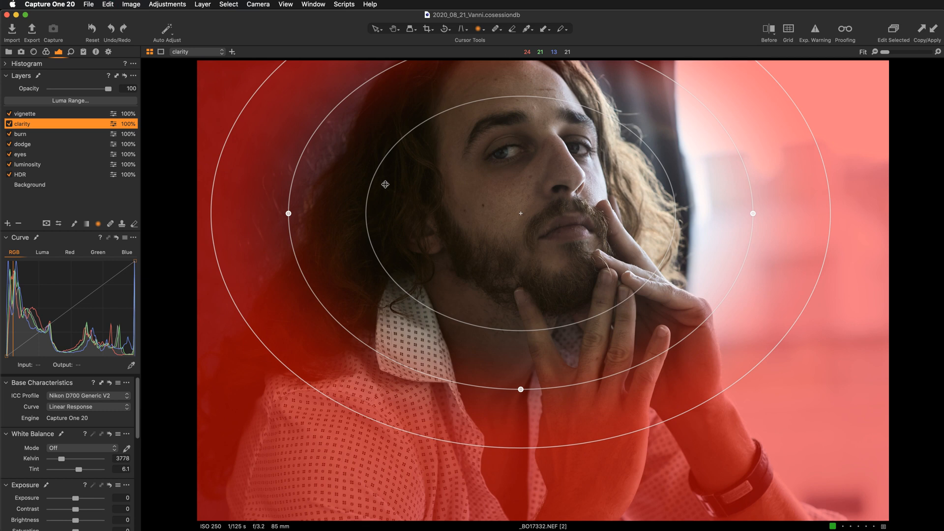
pyautogui.press('super+z')
pyautogui.press('super+z')
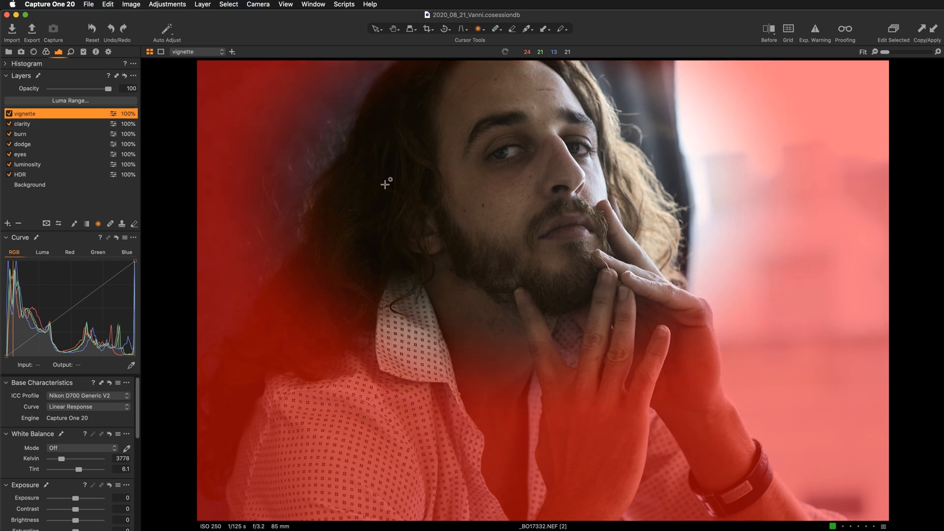
pyautogui.press('super+z')
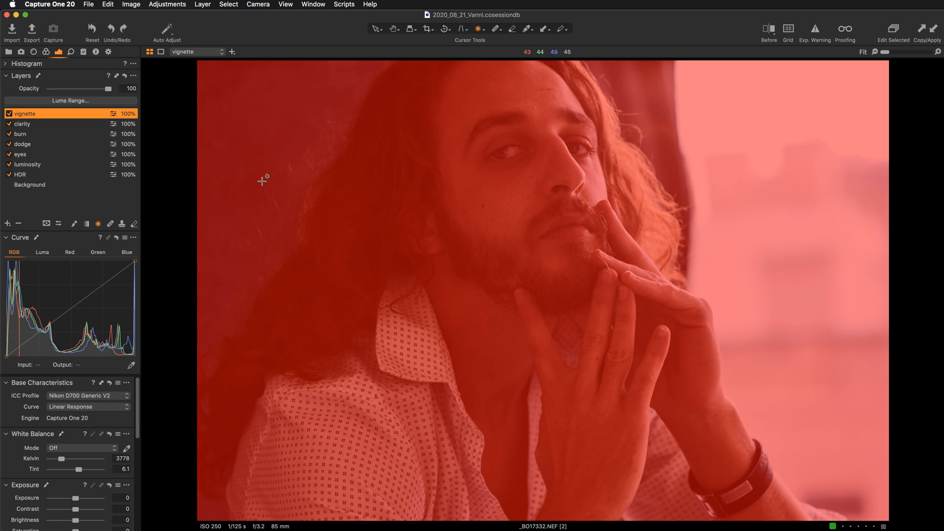
pyautogui.press('m')
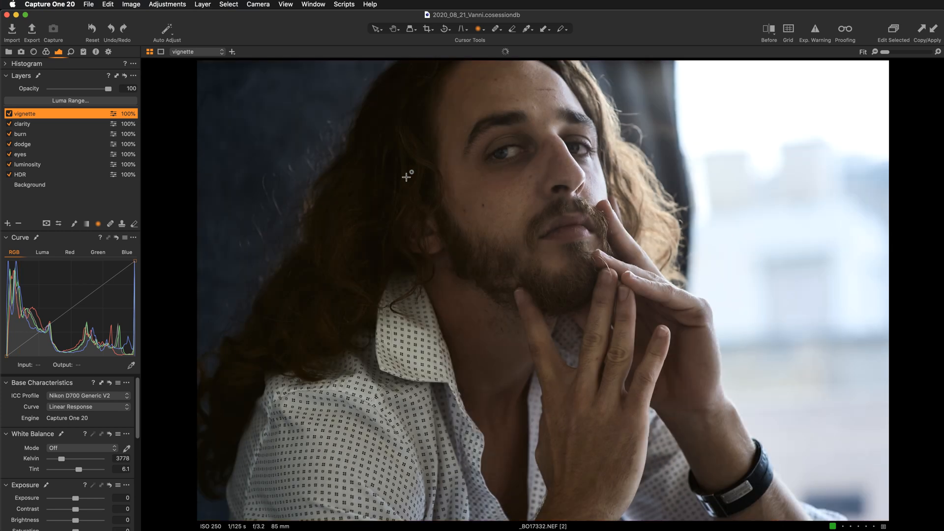
# Step: Draw a radial gradient mask on the vignette layer, centre it over the face, and widen the ellipse horizontally
pyautogui.moveTo(334, 93); pyautogui.dragTo(653, 347)
pyautogui.moveTo(297, 134); pyautogui.dragTo(496, 202)
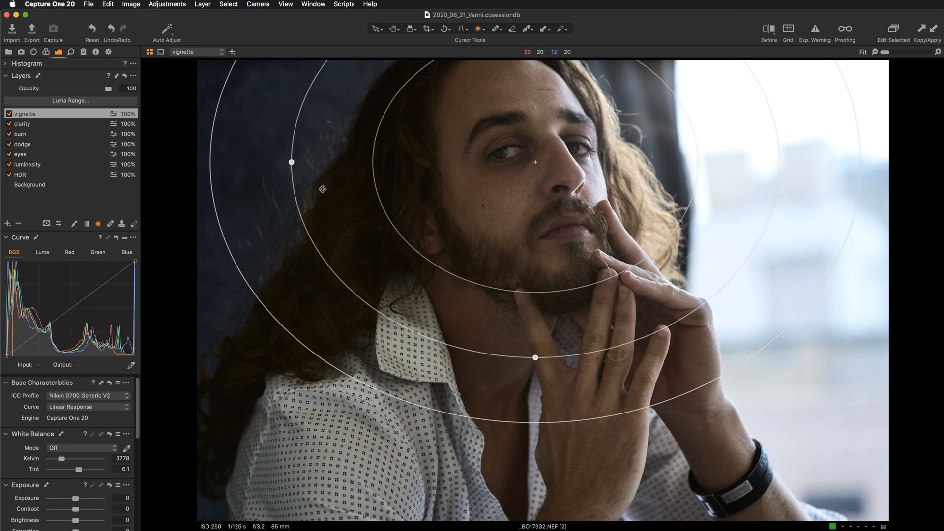
pyautogui.moveTo(290, 162); pyautogui.dragTo(235, 162)
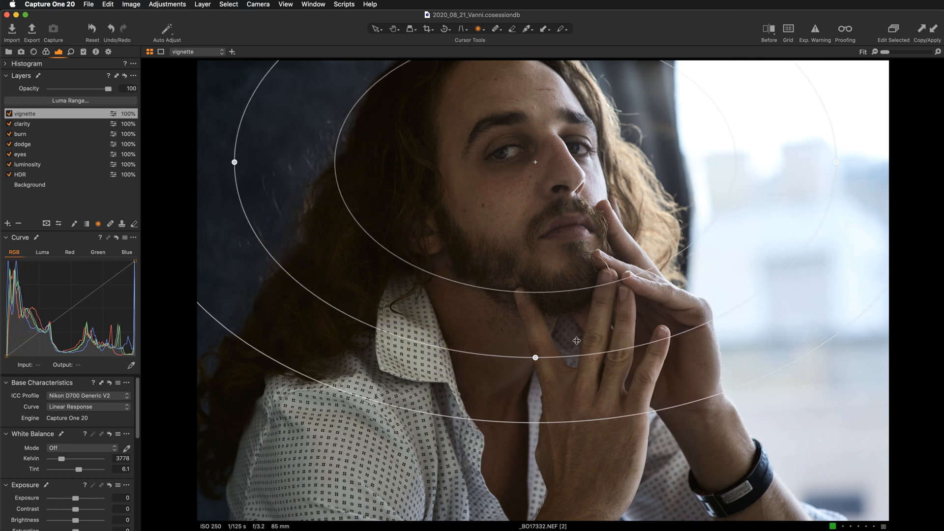
# Step: Stretch the vignette's radial mask taller, shift it lower over the face, and set the layer's exposure to -0.2
pyautogui.moveTo(536, 358); pyautogui.dragTo(533, 428)
pyautogui.moveTo(577, 281); pyautogui.dragTo(562, 300)
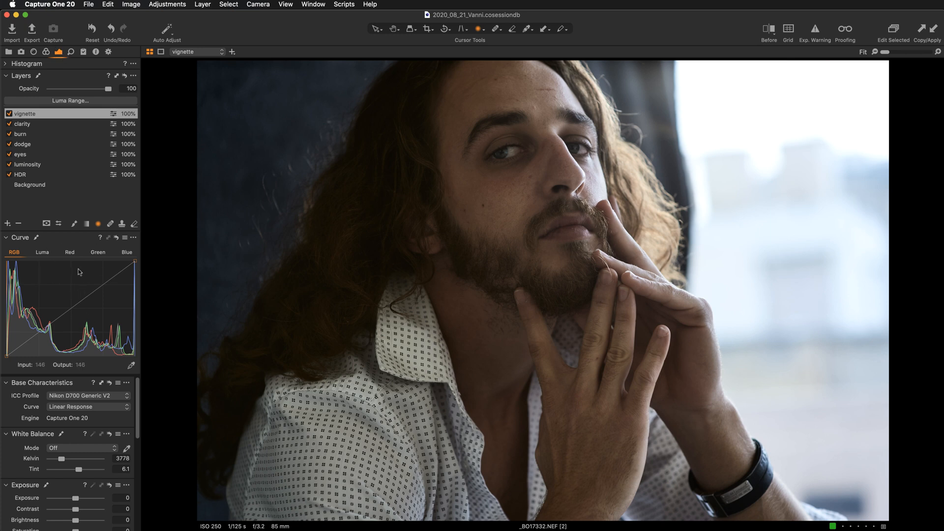
pyautogui.scroll(-2, 139, 399)
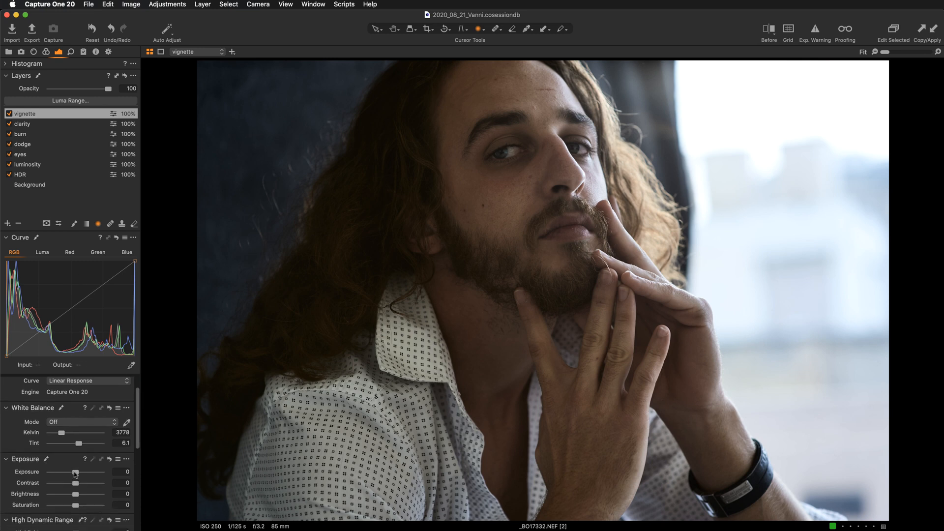
pyautogui.moveTo(76, 474); pyautogui.dragTo(75, 474)
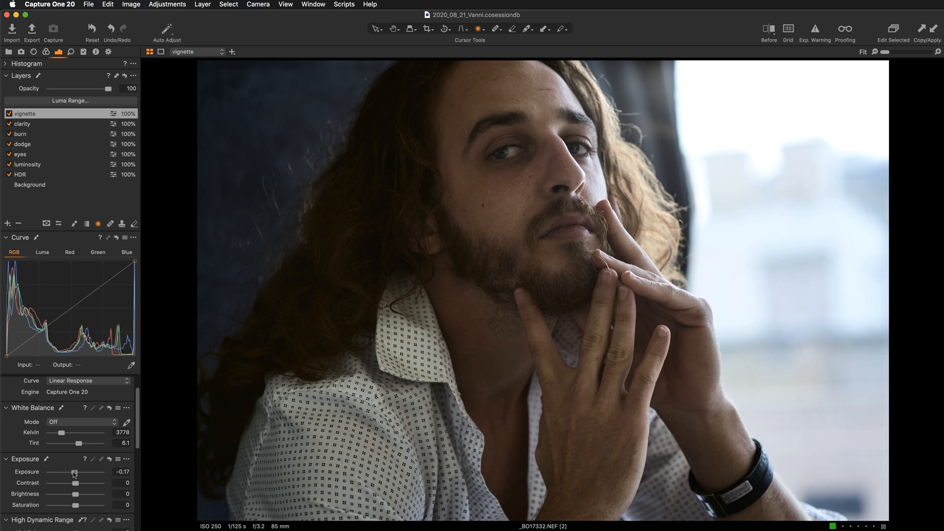
pyautogui.moveTo(74, 473); pyautogui.dragTo(74, 474)
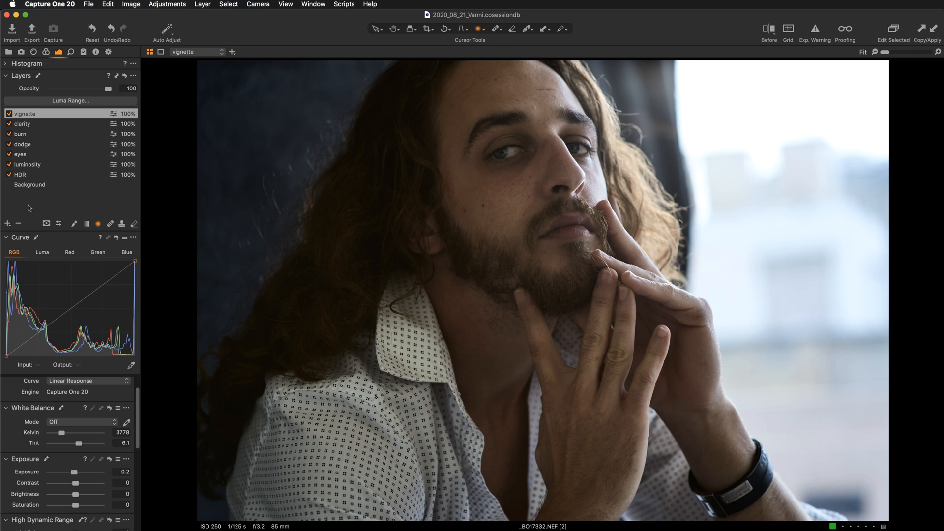
pyautogui.click(9, 113)
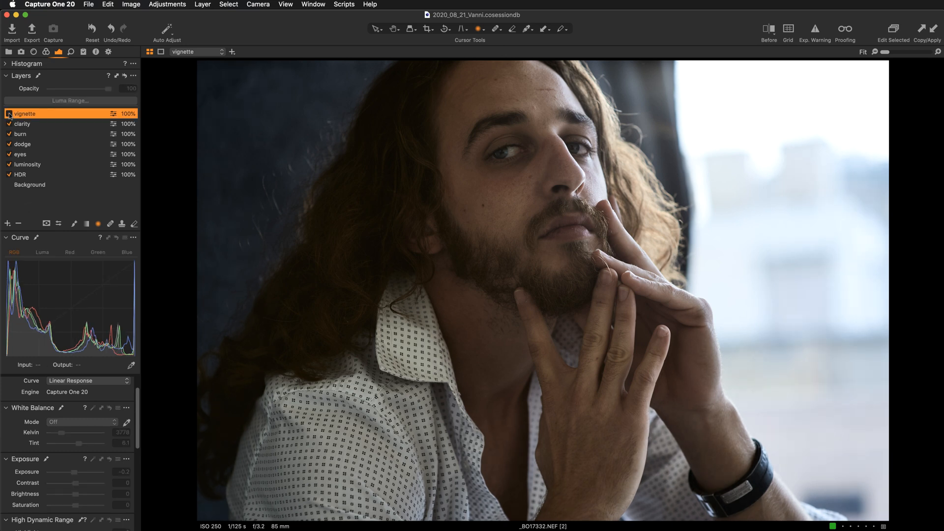
pyautogui.click(9, 113)
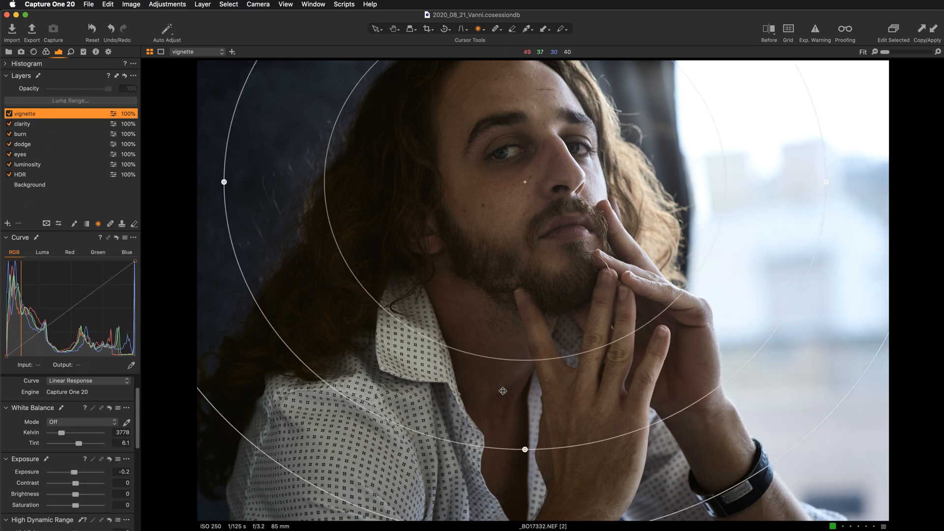
# Step: Move the vignette mask toward the hair, make the ellipse narrower and shorter, lower it, and compare the layer on and off
pyautogui.moveTo(502, 391); pyautogui.dragTo(449, 362)
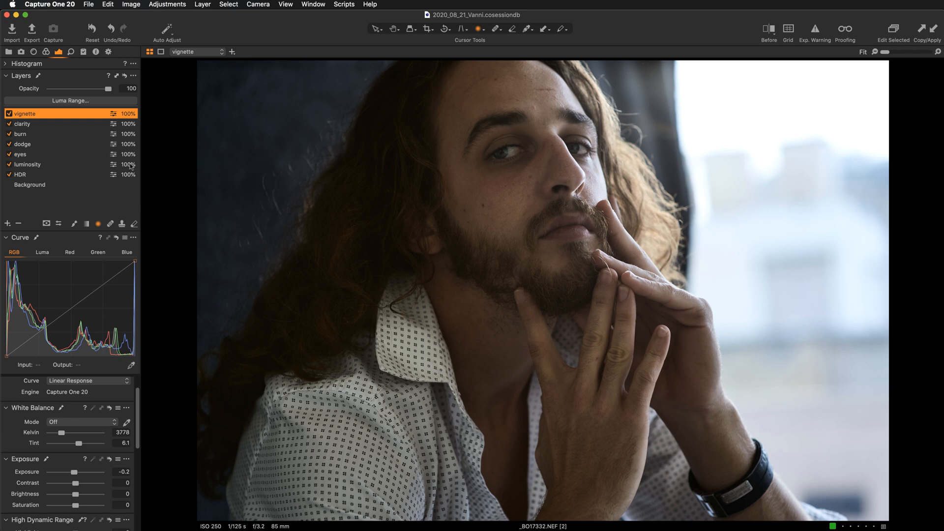
pyautogui.click(9, 113)
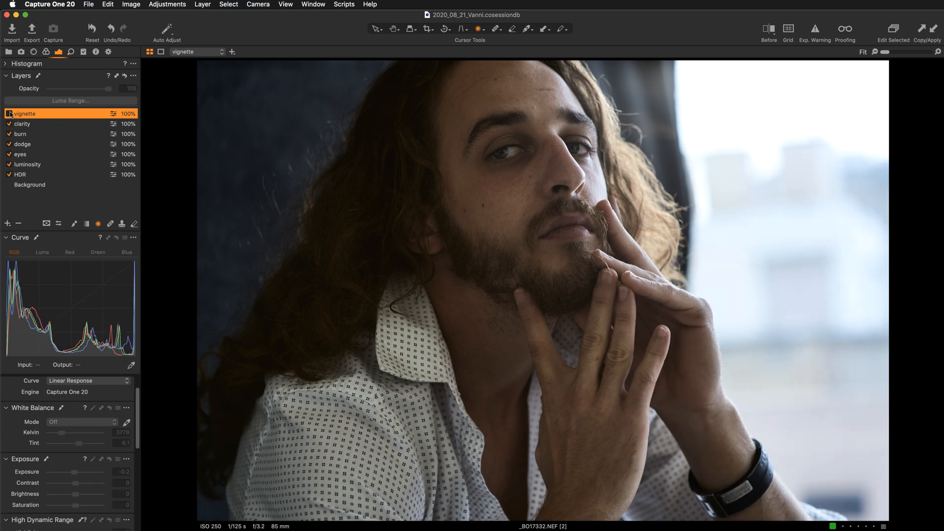
pyautogui.click(9, 114)
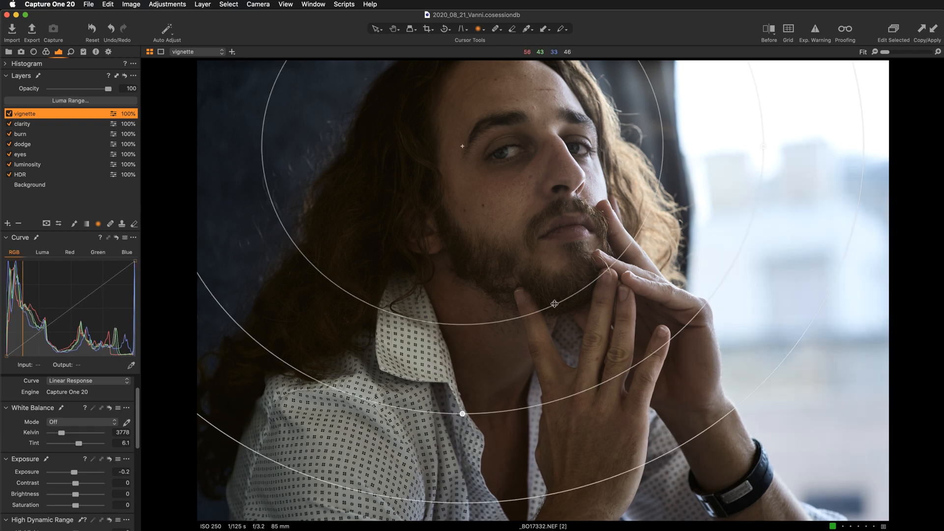
pyautogui.moveTo(766, 148); pyautogui.dragTo(690, 198)
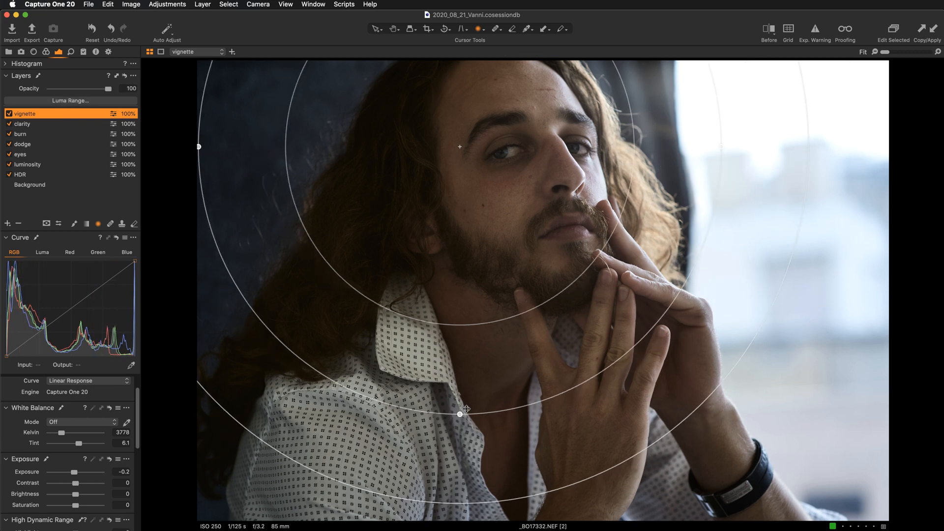
pyautogui.moveTo(461, 414); pyautogui.dragTo(460, 373)
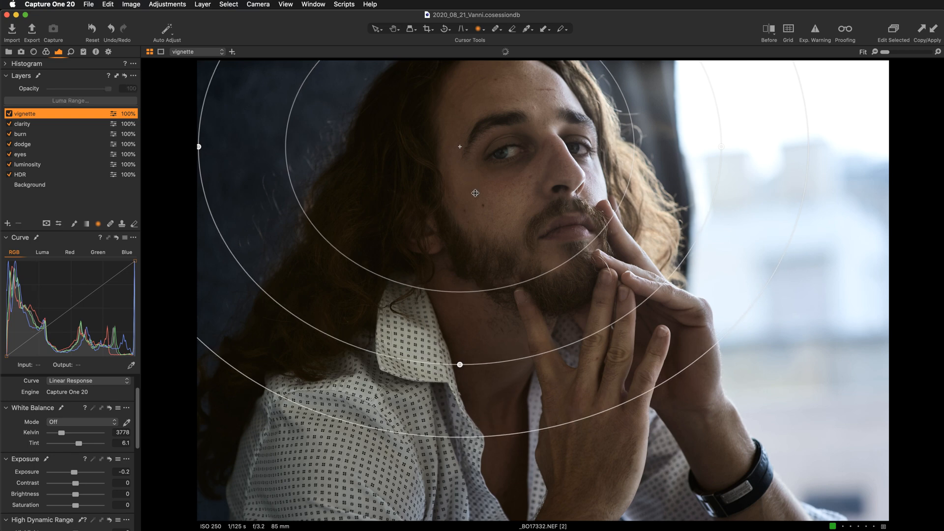
pyautogui.moveTo(475, 194); pyautogui.dragTo(476, 247)
pyautogui.click(9, 114)
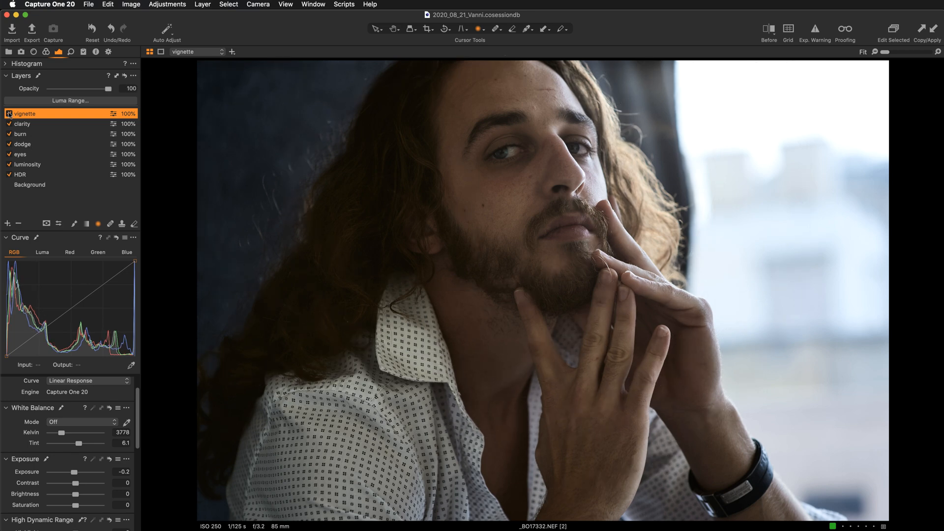
pyautogui.click(9, 114)
# Step: Darken the vignette layer to exposure -0.4, reduce its opacity to 91, and compare it on and off
pyautogui.moveTo(74, 472); pyautogui.dragTo(73, 473)
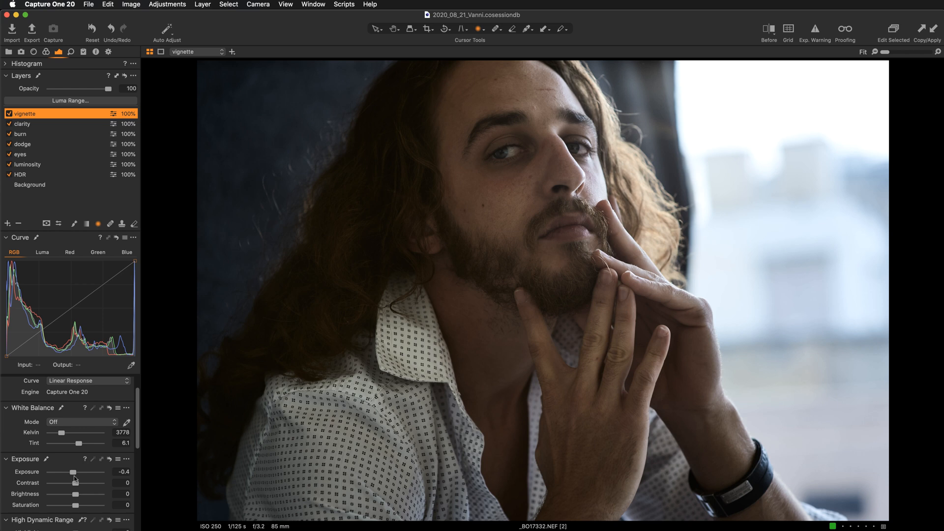
pyautogui.doubleClick(49, 115)
pyautogui.press('Return')
pyautogui.moveTo(109, 90)
pyautogui.mouseDown()
pyautogui.moveTo(77, 89)
pyautogui.moveTo(103, 89)
pyautogui.mouseUp()
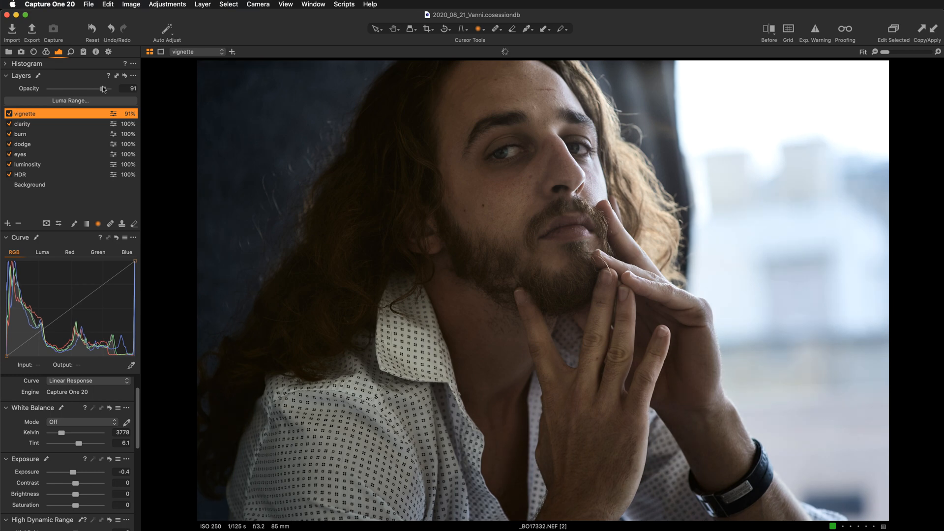
pyautogui.click(9, 114)
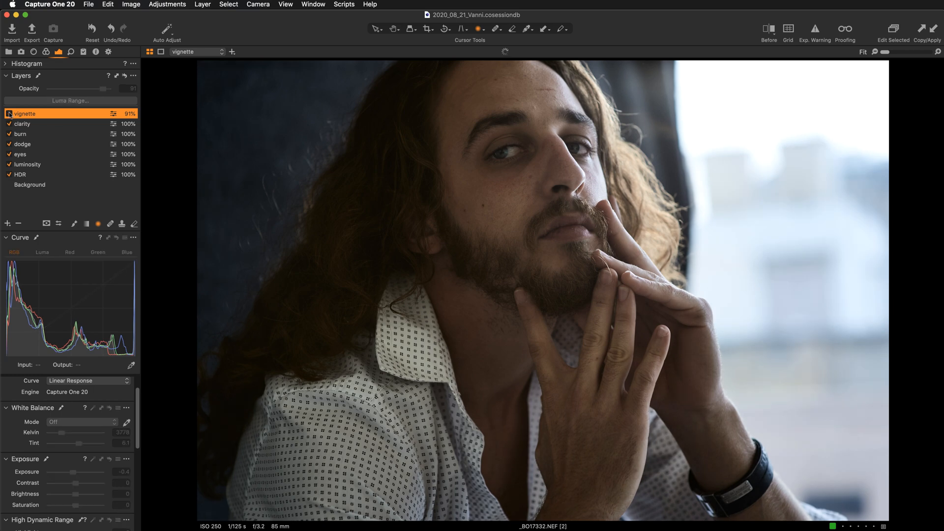
pyautogui.click(9, 114)
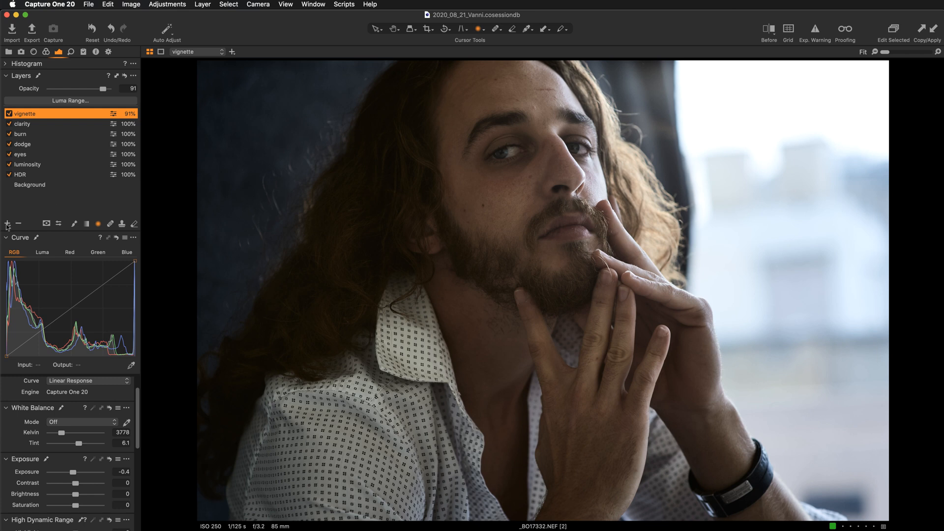
# Step: Compare the edited portrait with the original in a split before/after view, moving the divider across the hair
pyautogui.press('super+alt+4')
pyautogui.press('q')
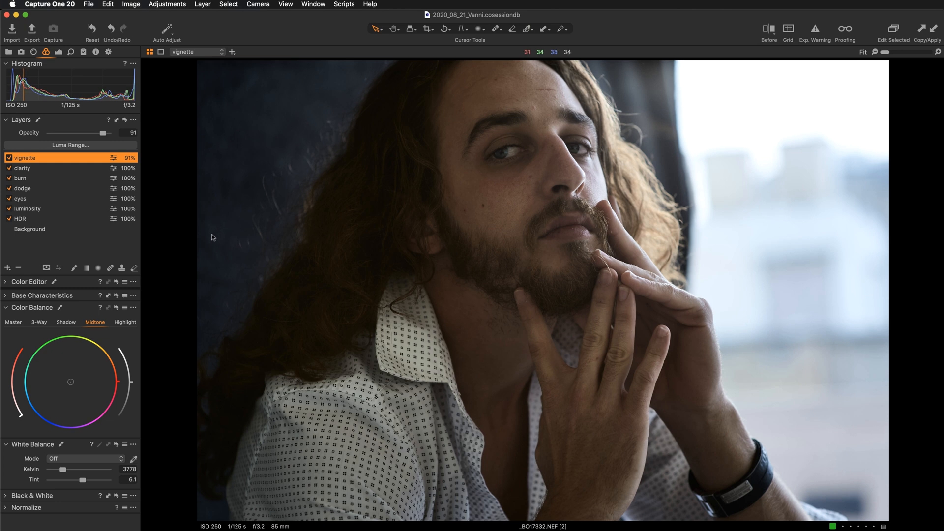
pyautogui.press('y')
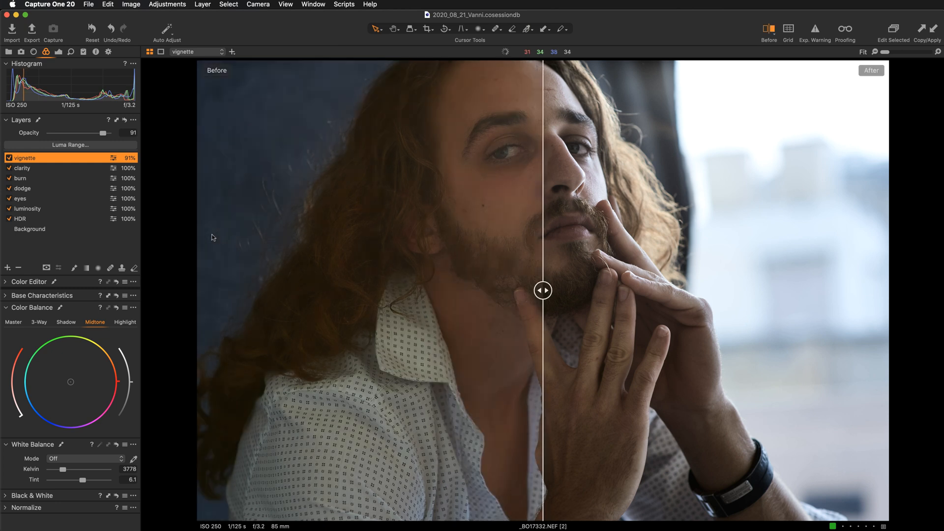
pyautogui.moveTo(541, 291); pyautogui.dragTo(312, 290)
pyautogui.press('y')
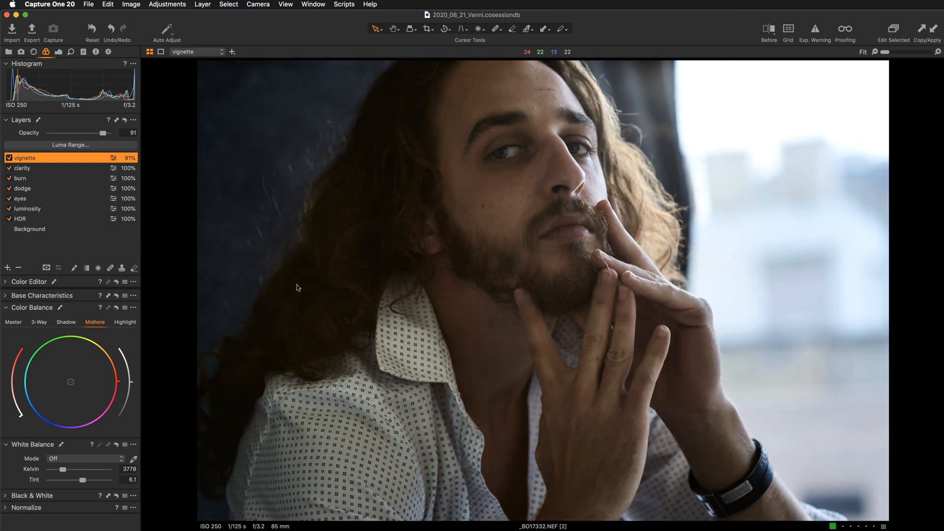
# Step: Add a new filled adjustment layer above vignette and name it "color"
pyautogui.press('super+alt+0')
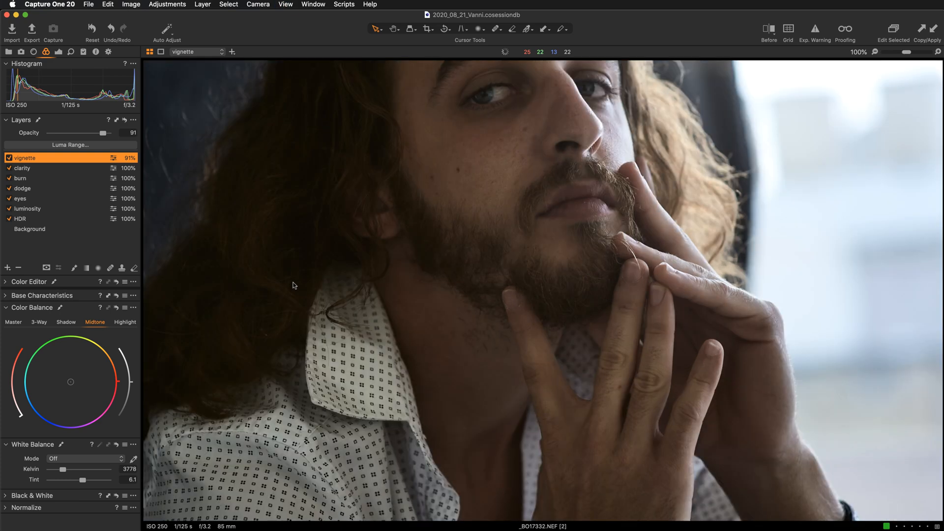
pyautogui.moveTo(428, 200); pyautogui.dragTo(511, 232)
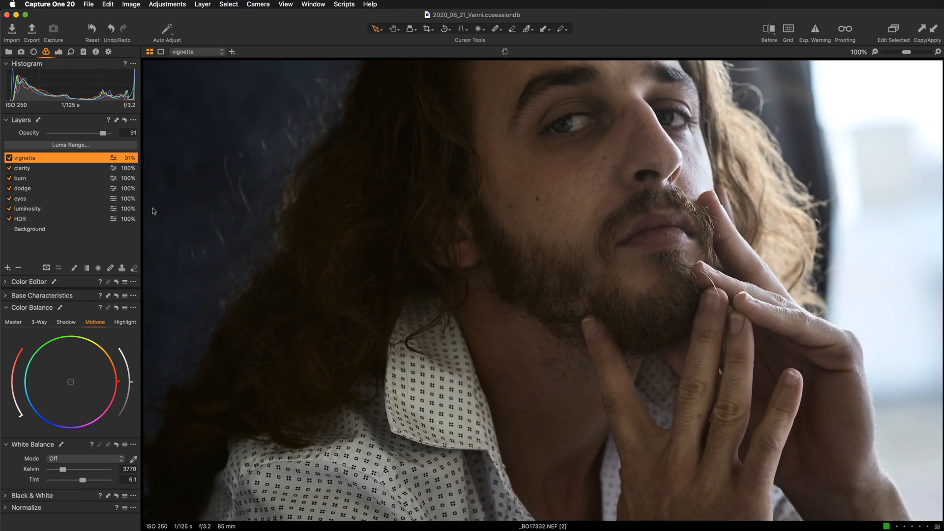
pyautogui.click(7, 268)
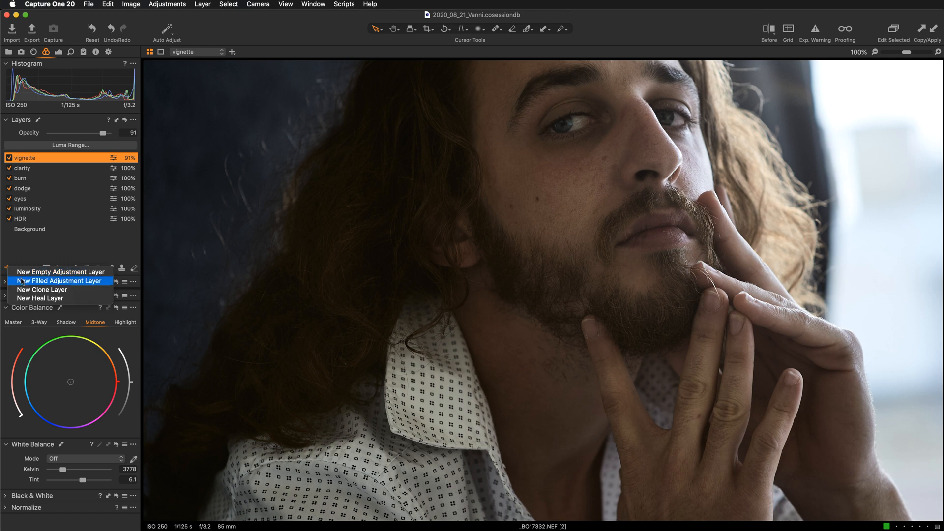
pyautogui.click(59, 280)
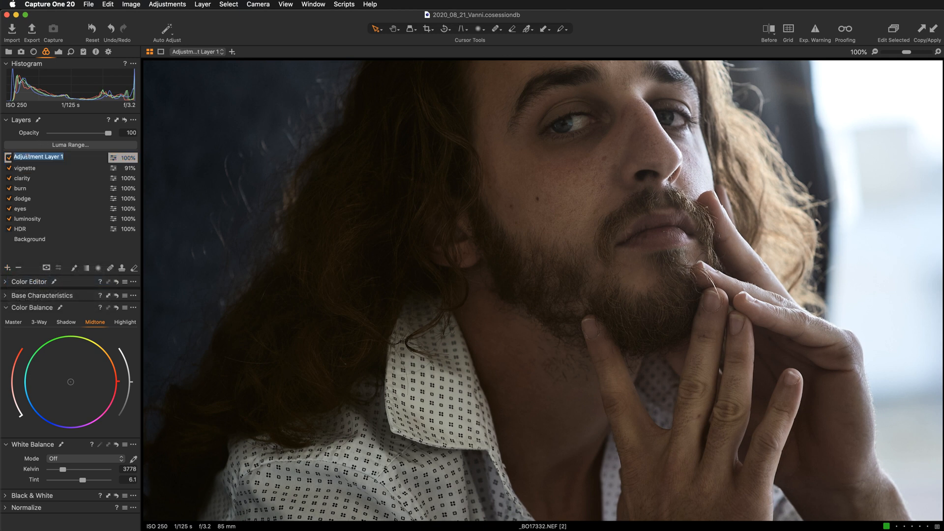
pyautogui.write('color')
pyautogui.press('Return')
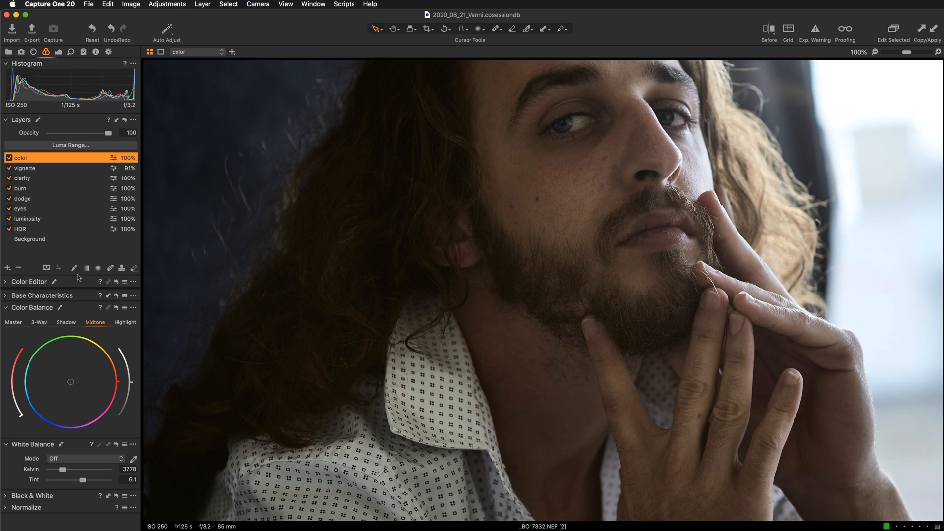
# Step: Detach the Color Balance tool as a floating window, enlarge it, and fit the whole portrait in view
pyautogui.moveTo(79, 307); pyautogui.dragTo(236, 120)
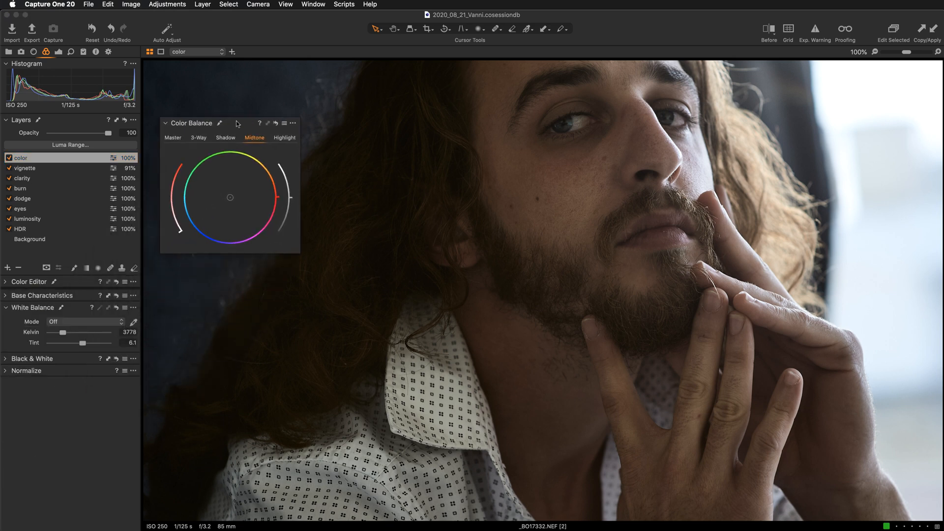
pyautogui.moveTo(295, 251); pyautogui.dragTo(365, 339)
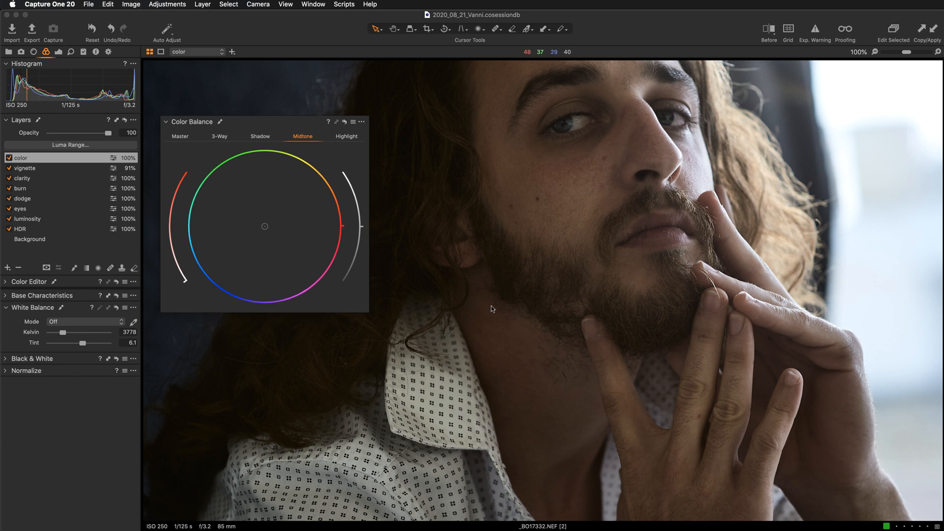
pyautogui.moveTo(479, 305); pyautogui.dragTo(486, 309)
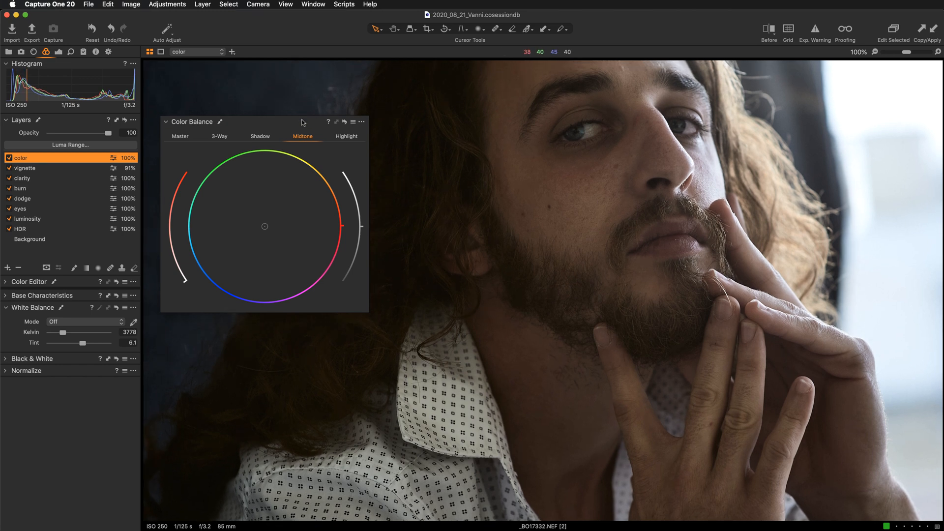
pyautogui.moveTo(302, 123); pyautogui.dragTo(248, 159)
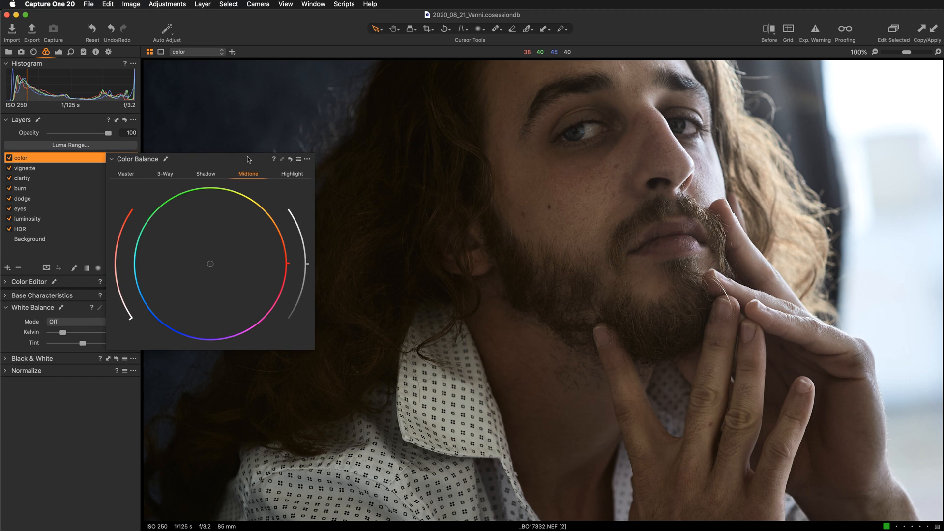
pyautogui.press('super+0')
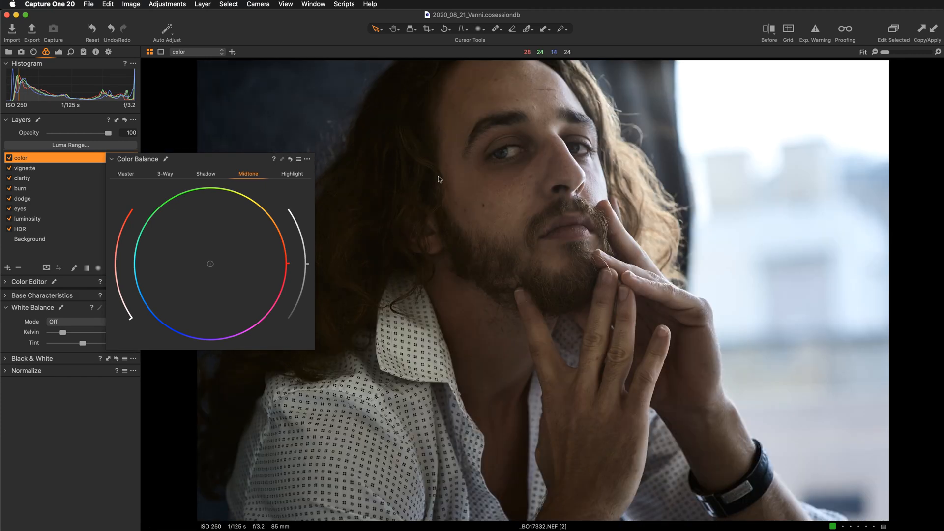
# Step: Tint the color layer's shadows slightly blue with Color Balance, move the tool clear of the face, and compare the layer on and off
pyautogui.click(206, 174)
pyautogui.moveTo(210, 266); pyautogui.dragTo(203, 268)
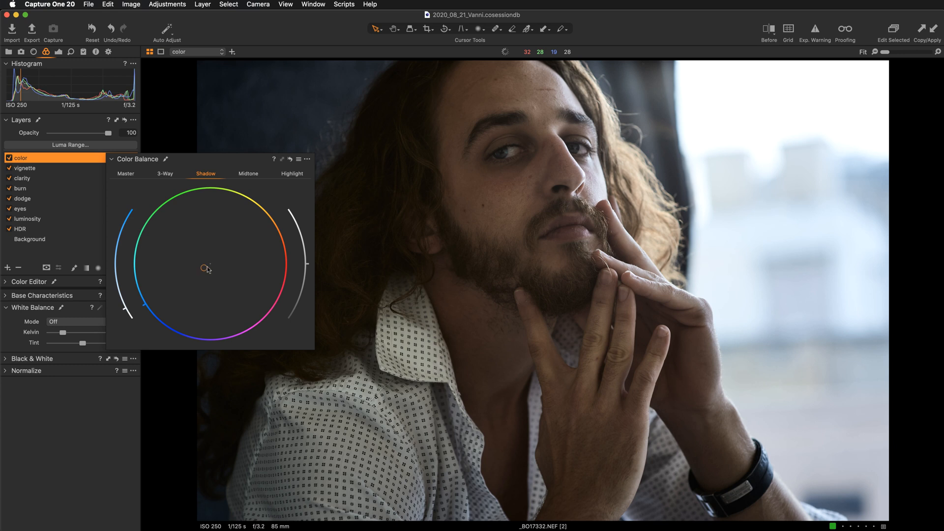
pyautogui.moveTo(229, 159); pyautogui.dragTo(826, 99)
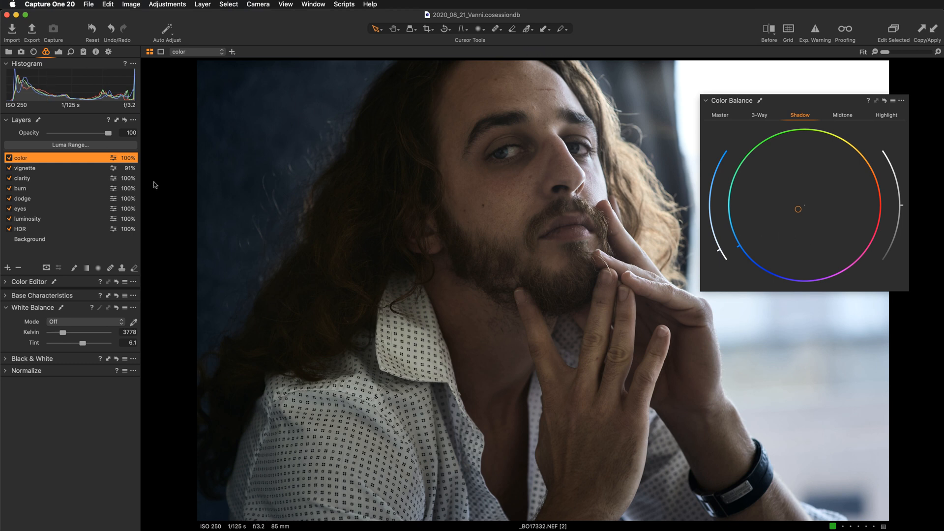
pyautogui.click(8, 158)
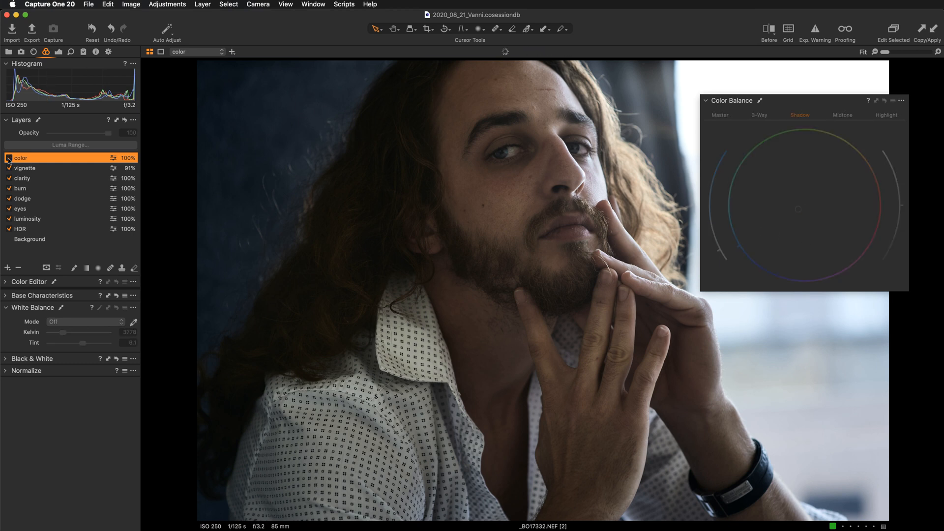
pyautogui.click(8, 158)
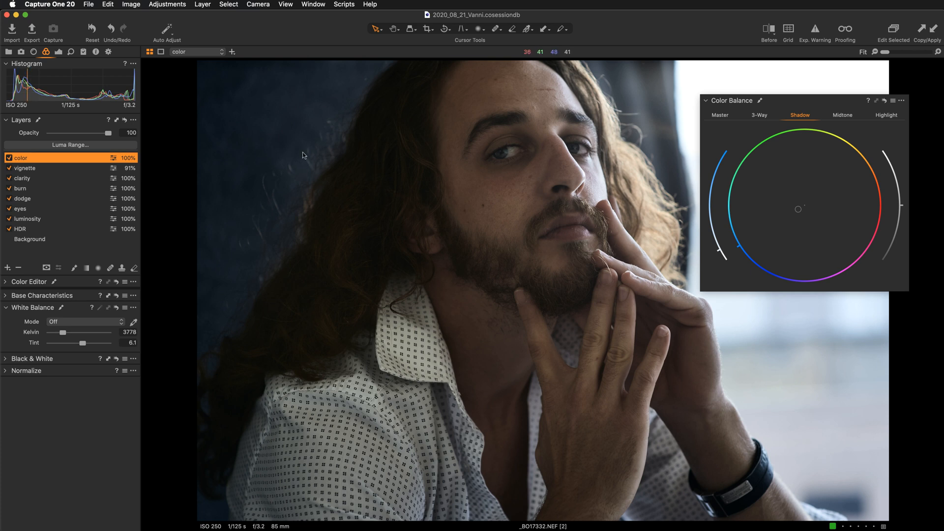
# Step: Warm the color layer's midtones slightly toward yellow-orange with Color Balance
pyautogui.click(843, 117)
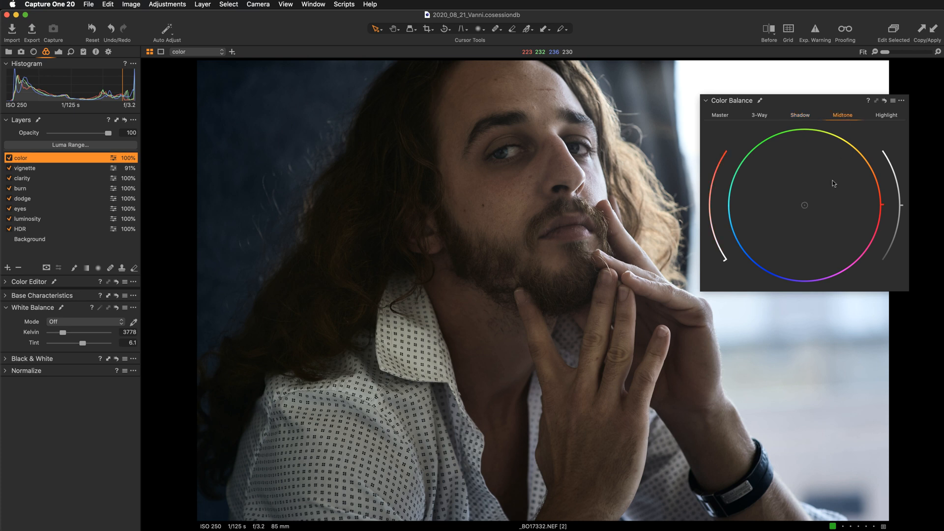
pyautogui.moveTo(806, 205); pyautogui.dragTo(814, 198)
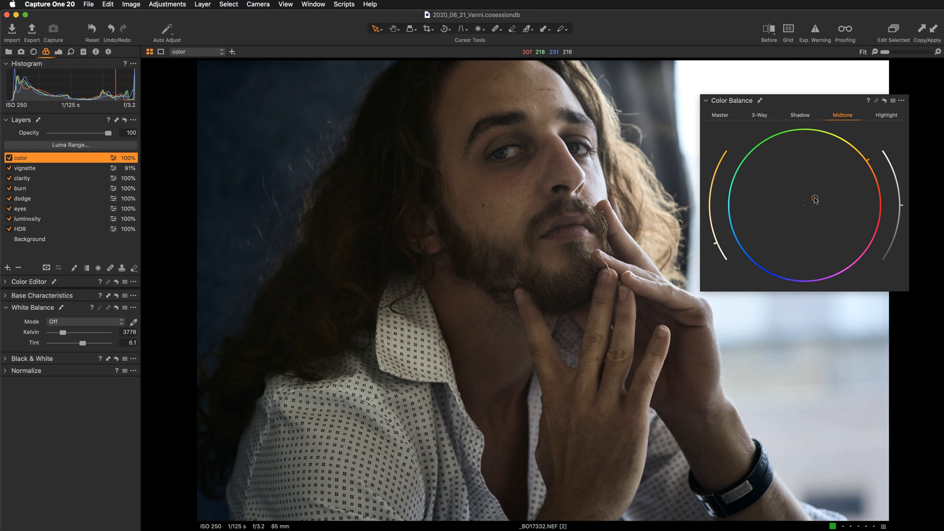
# Step: Strengthen the color layer's blue shadow tint and darken its shadows slightly with Color Balance, comparing the layer on and off
pyautogui.click(9, 157)
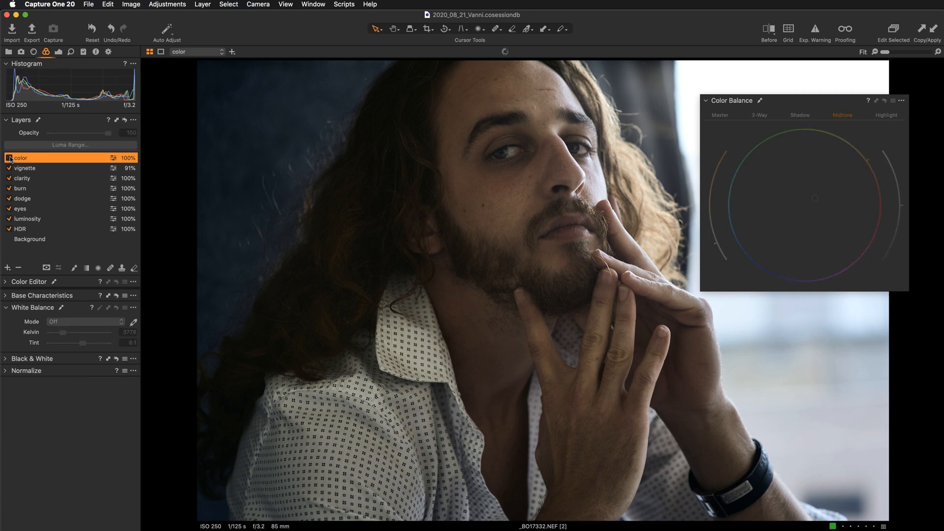
pyautogui.click(10, 158)
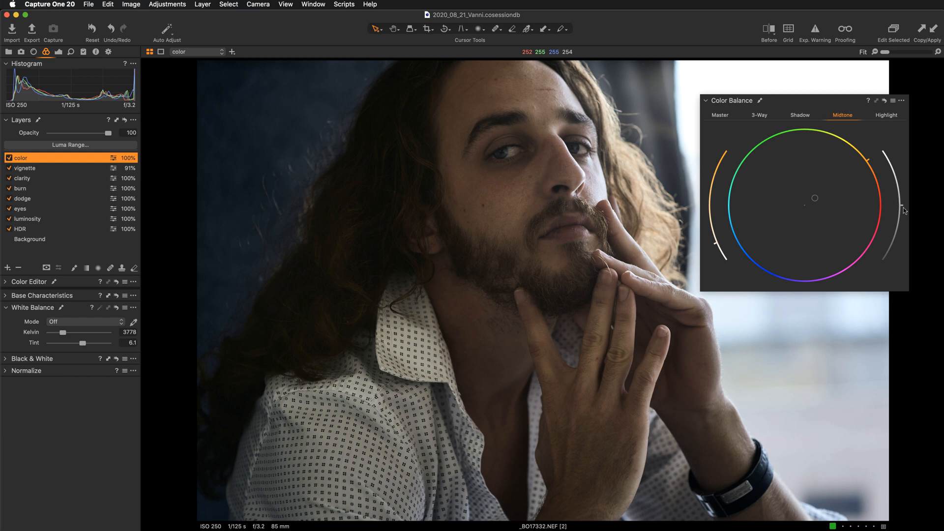
pyautogui.moveTo(901, 206); pyautogui.dragTo(898, 252)
pyautogui.click(801, 117)
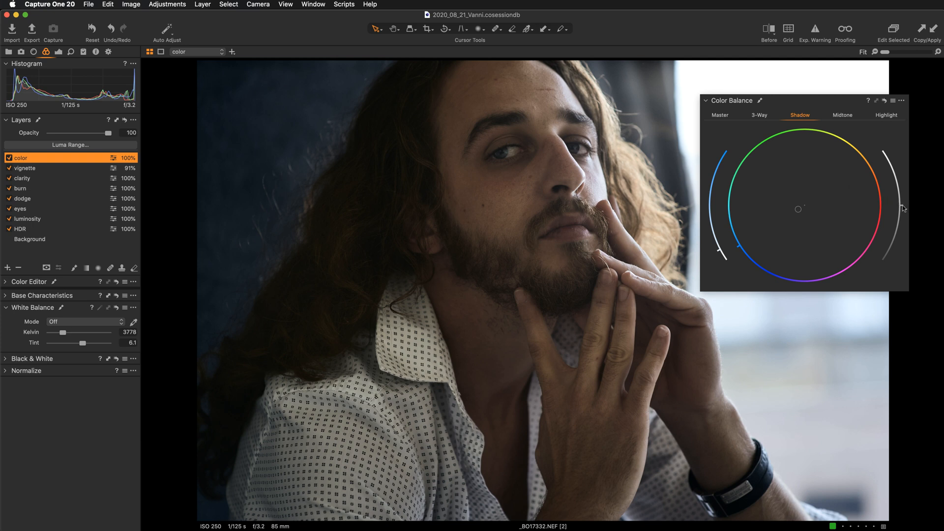
pyautogui.moveTo(903, 208); pyautogui.dragTo(902, 207)
pyautogui.moveTo(715, 247)
pyautogui.mouseDown()
pyautogui.moveTo(713, 229)
pyautogui.moveTo(713, 247)
pyautogui.mouseUp()
pyautogui.click(8, 158)
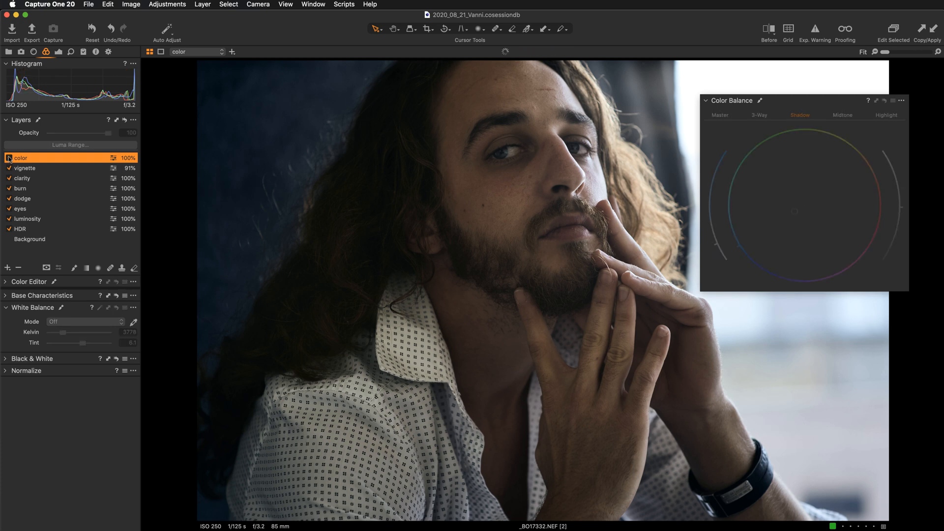
pyautogui.click(9, 158)
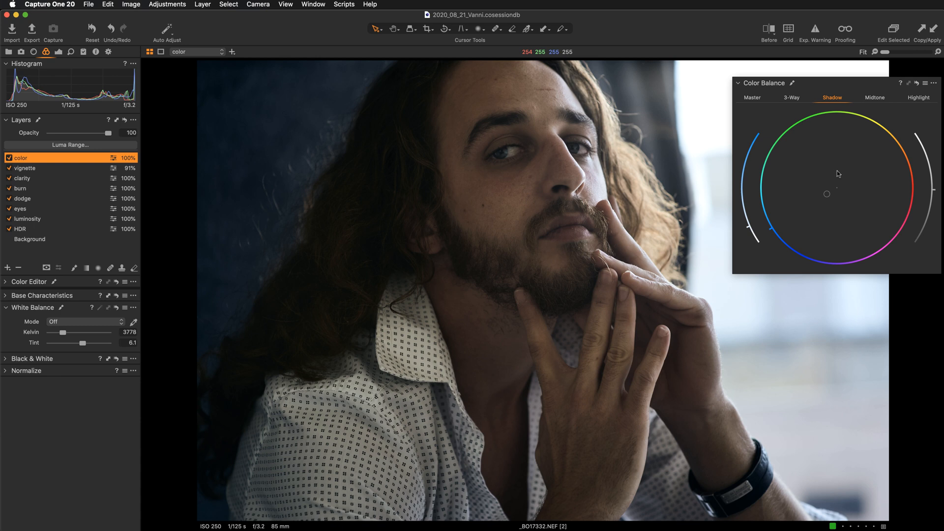
# Step: Try an orange and a blue Master tint on the color layer with Color Balance, and reset the wheel
pyautogui.click(752, 98)
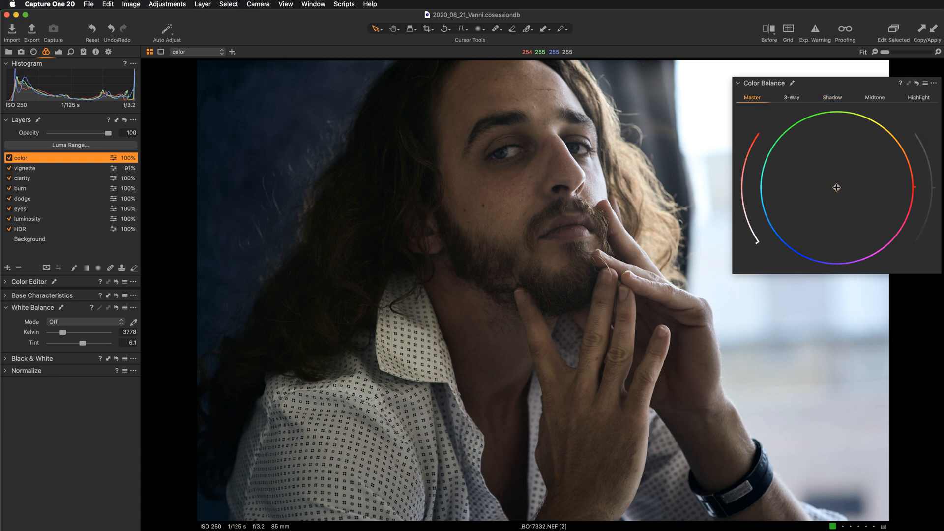
pyautogui.moveTo(837, 186); pyautogui.dragTo(859, 173)
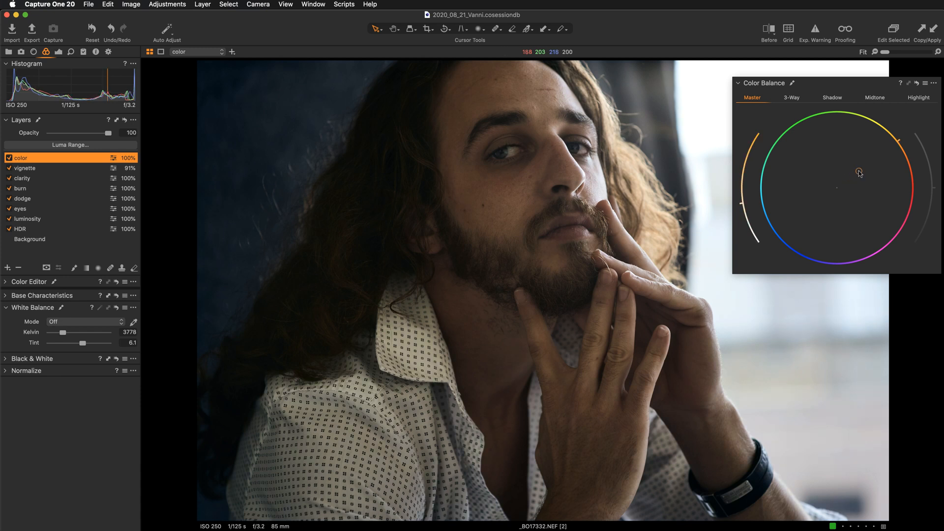
pyautogui.moveTo(859, 172); pyautogui.dragTo(813, 200)
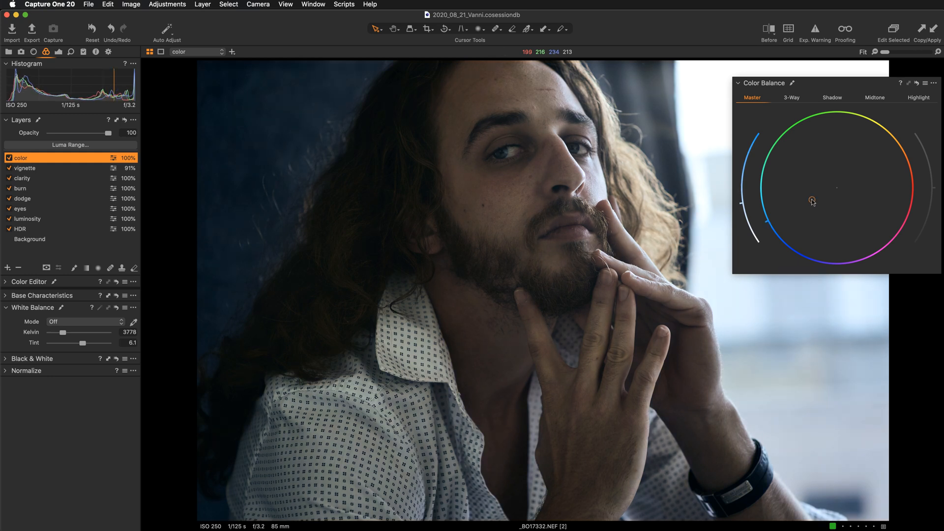
pyautogui.doubleClick(812, 201)
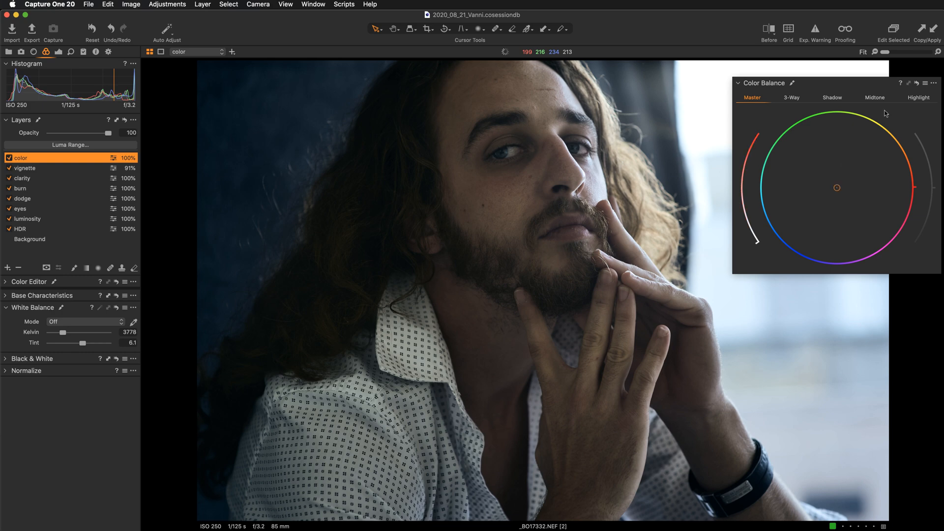
# Step: Dock the floating Color Balance tool above Layers and compare the color layer on and off
pyautogui.moveTo(845, 97); pyautogui.dragTo(125, 207)
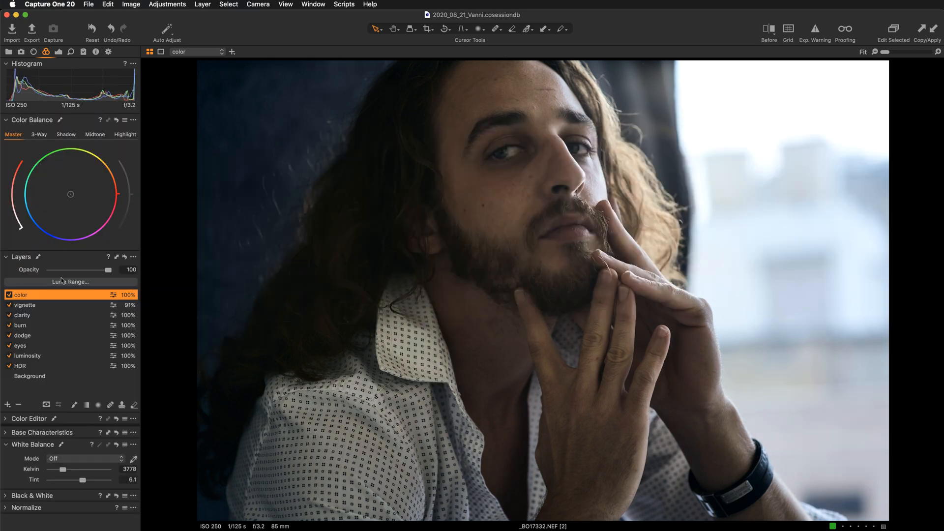
pyautogui.click(9, 295)
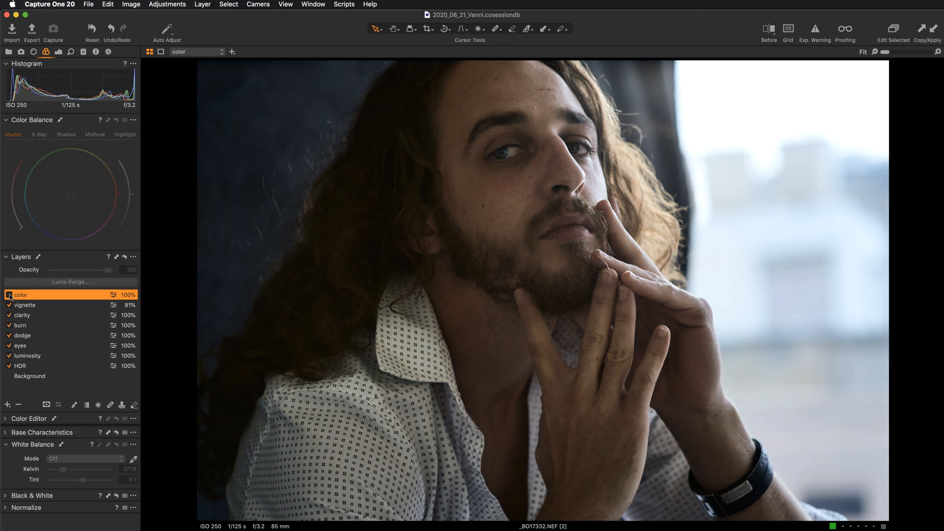
pyautogui.click(9, 295)
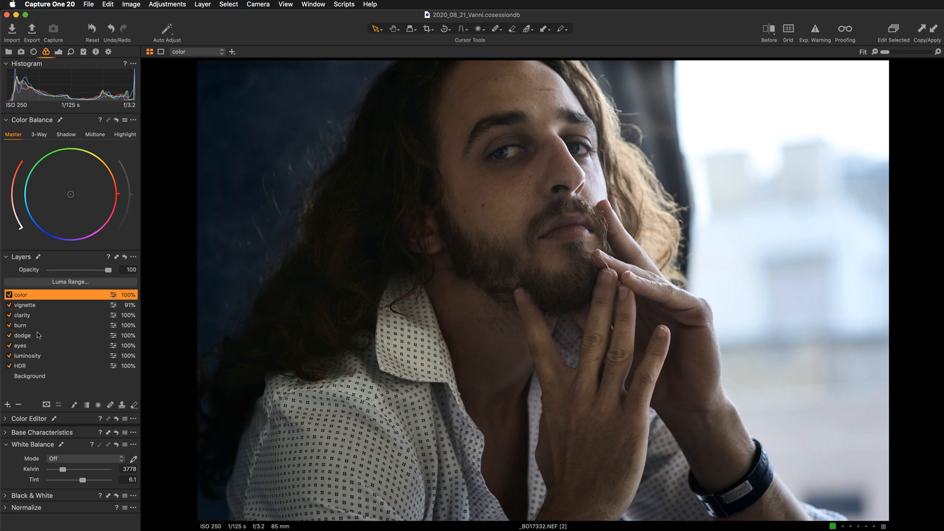
# Step: Set the eyes layer's High Dynamic Range Shadow to 20 and Clarity to 51, comparing the layer on and off
pyautogui.click(34, 347)
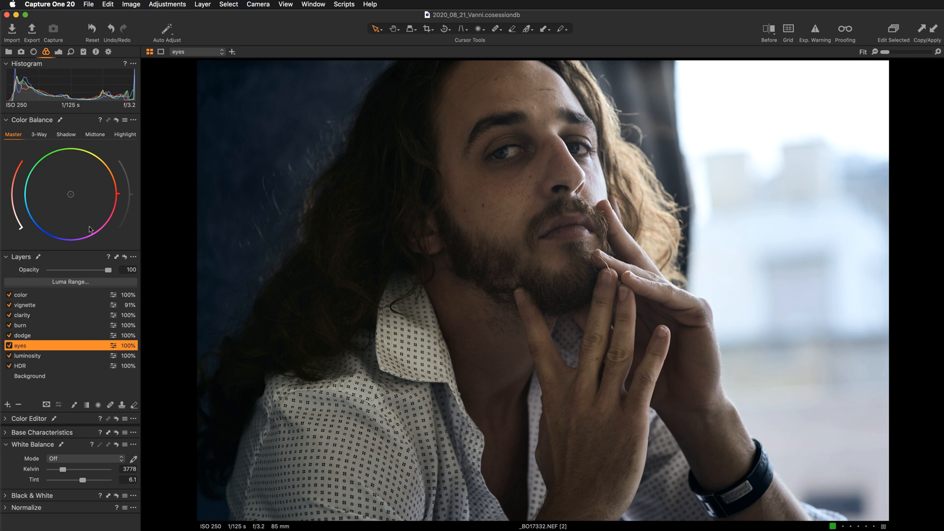
pyautogui.click(58, 52)
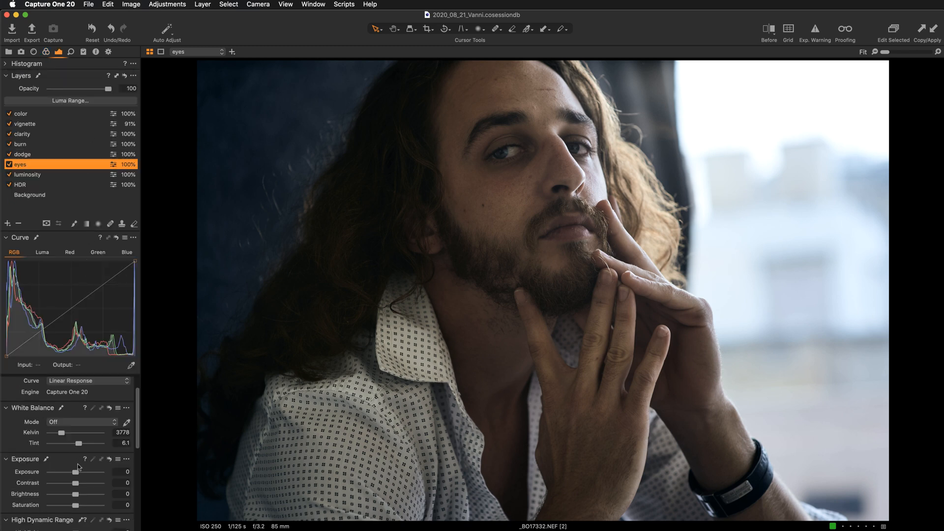
pyautogui.scroll(-2, 78, 466)
pyautogui.scroll(-5, 78, 466)
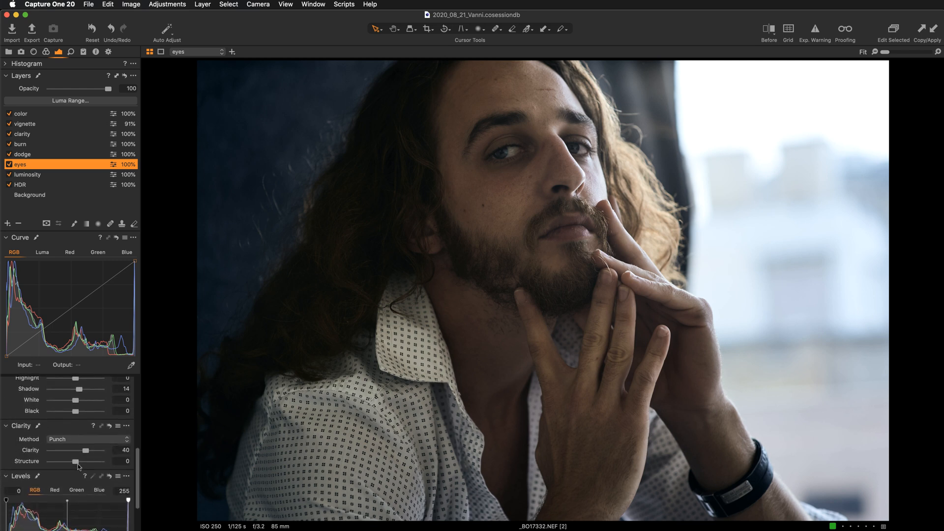
pyautogui.scroll(1, 77, 466)
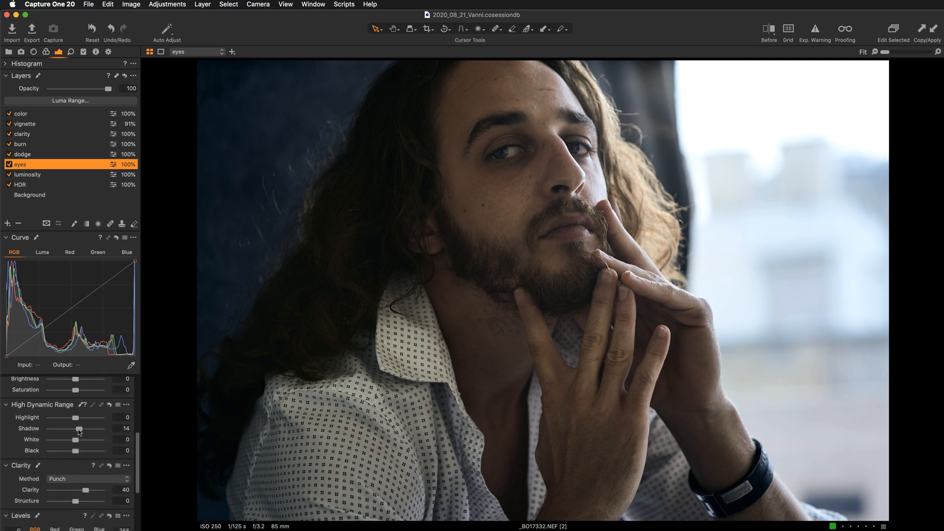
pyautogui.moveTo(79, 428); pyautogui.dragTo(81, 430)
pyautogui.click(9, 164)
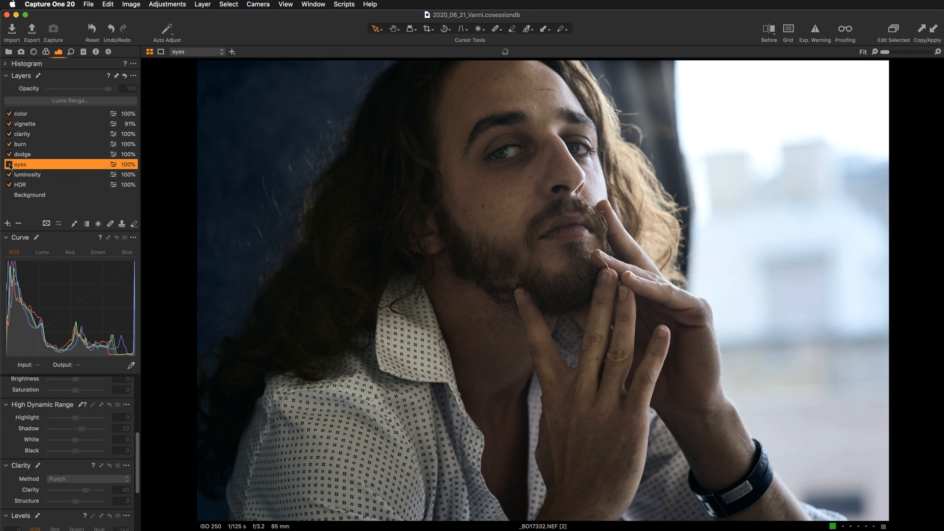
pyautogui.click(9, 165)
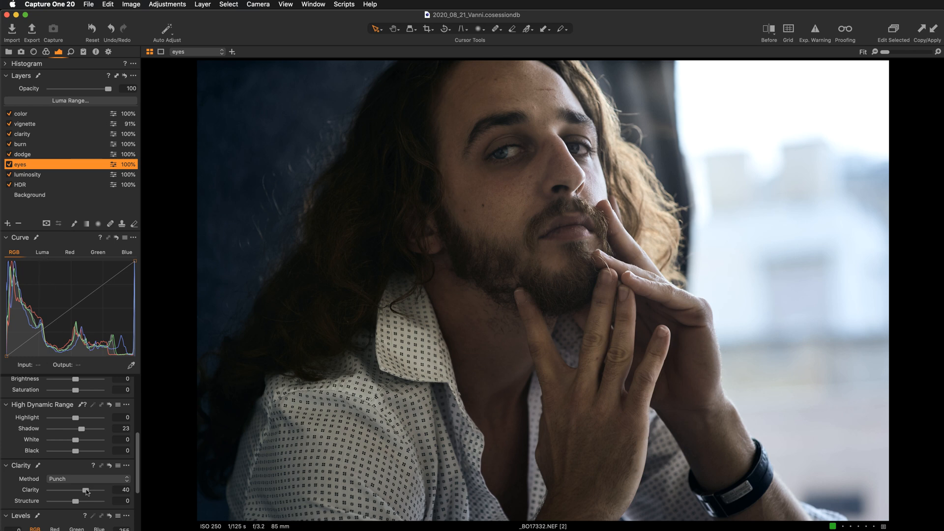
pyautogui.moveTo(87, 491); pyautogui.dragTo(90, 492)
pyautogui.click(122, 428)
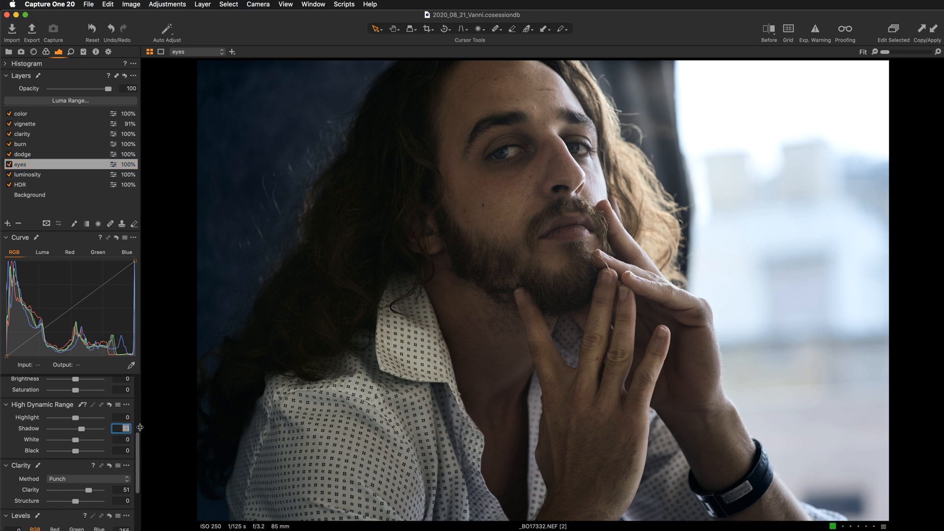
pyautogui.write('20')
pyautogui.press('Return')
# Step: Set the Background layer's Sharpening Amount to 245 and compare it with the default amount at 100% zoom
pyautogui.click(393, 31)
pyautogui.click(50, 195)
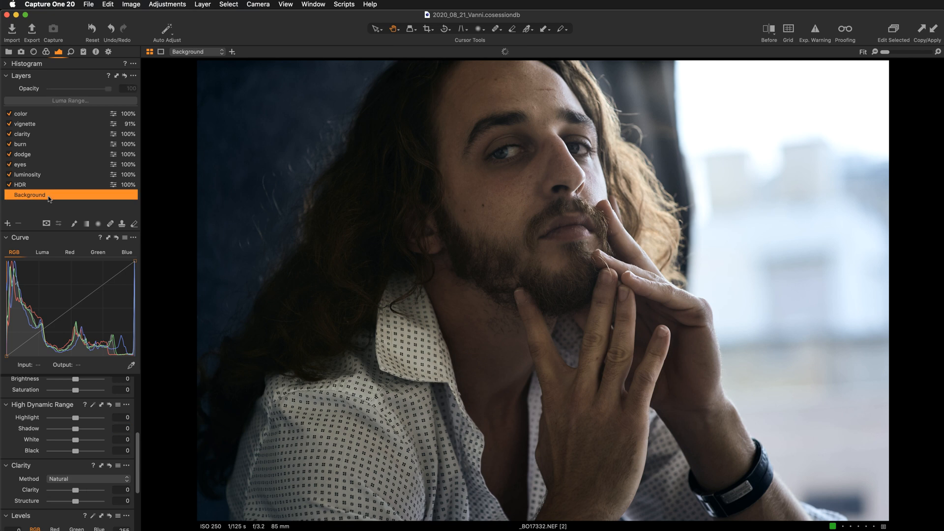
pyautogui.click(44, 116)
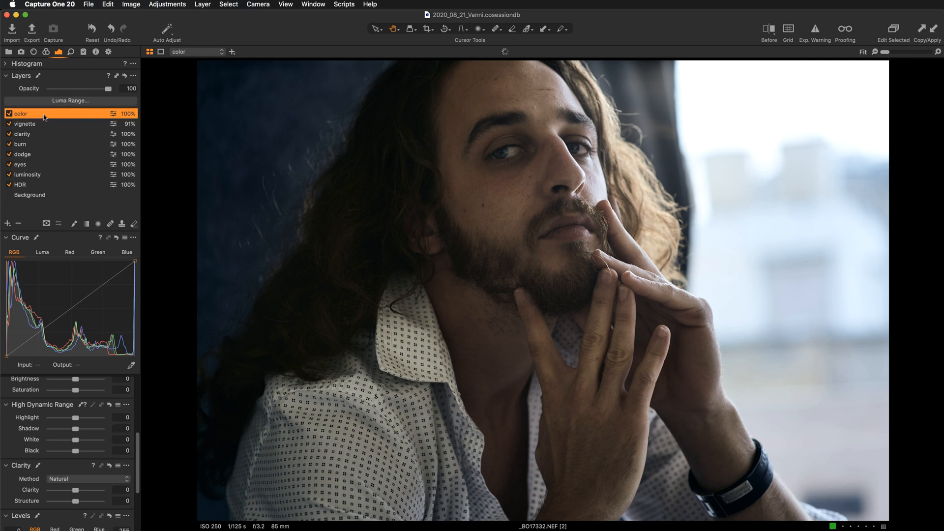
pyautogui.click(46, 196)
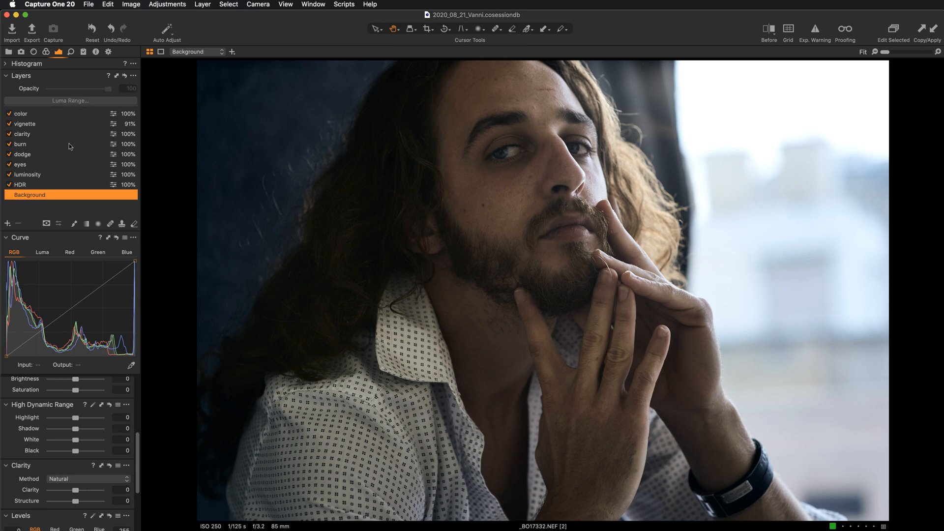
pyautogui.click(71, 52)
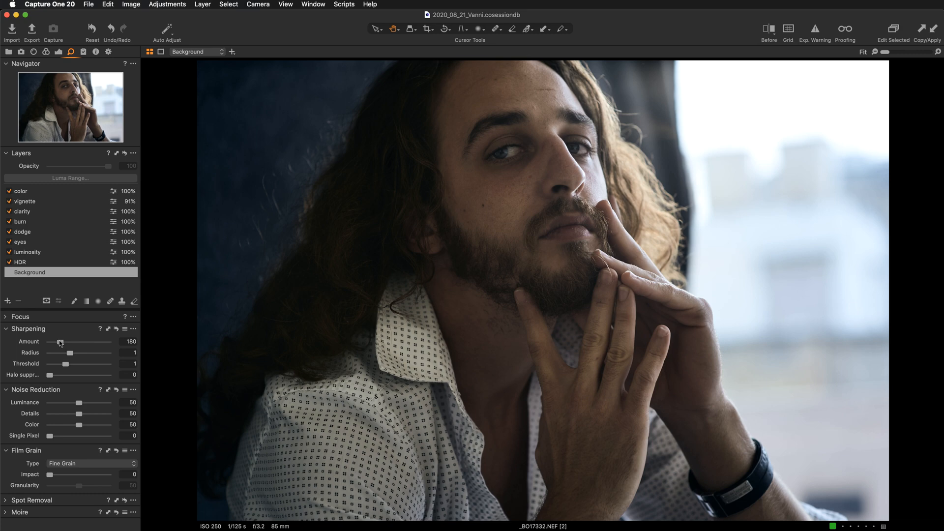
pyautogui.moveTo(61, 342); pyautogui.dragTo(64, 343)
pyautogui.click(281, 330)
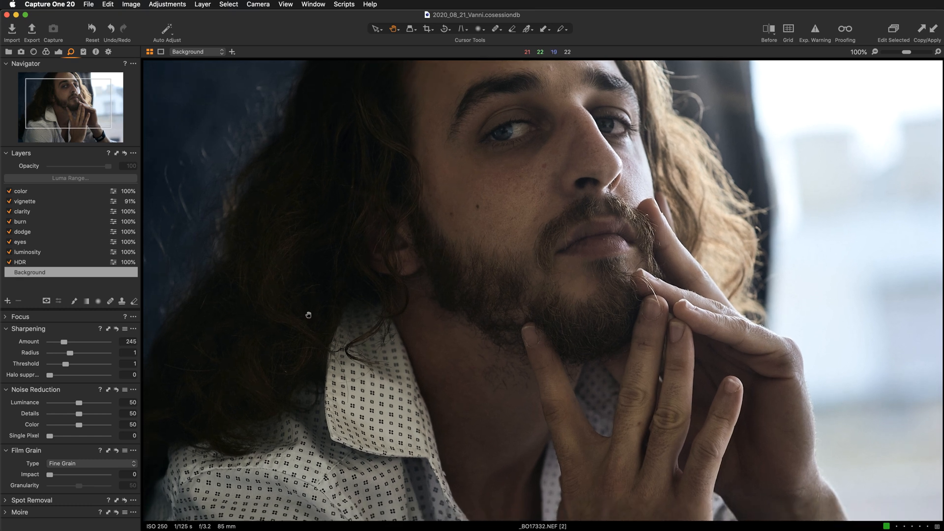
pyautogui.moveTo(295, 334); pyautogui.dragTo(306, 328)
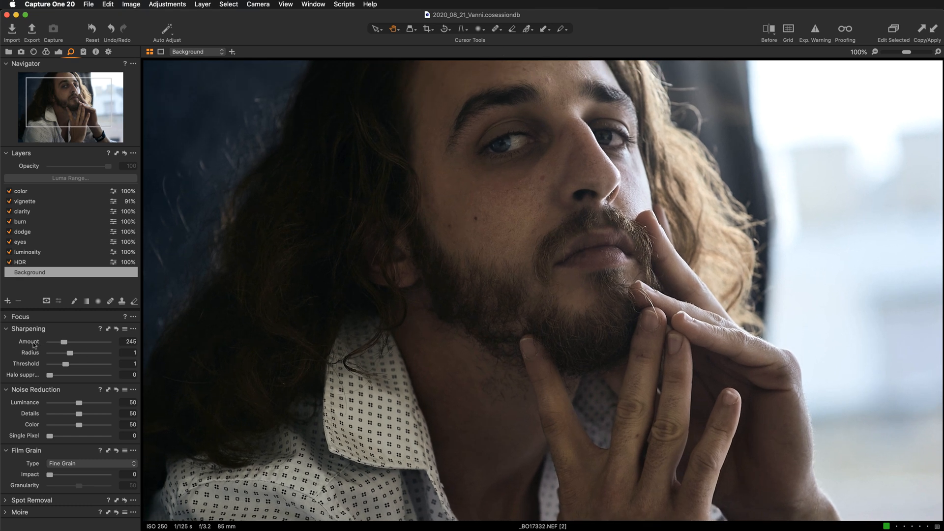
pyautogui.doubleClick(31, 341)
pyautogui.doubleClick(31, 342)
# Step: Apply Silver Rich film grain with an Impact of about 24 to the Background layer, and compare it with no grain
pyautogui.click(81, 464)
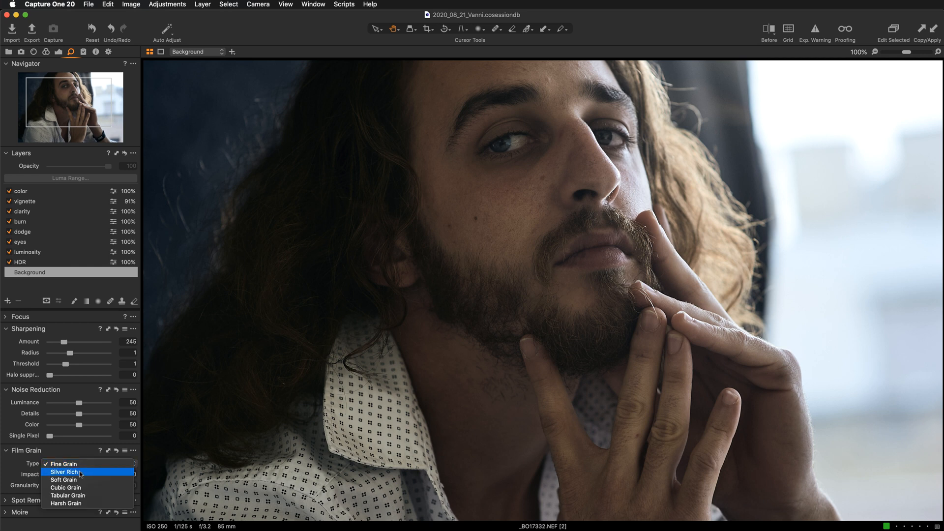
pyautogui.click(77, 473)
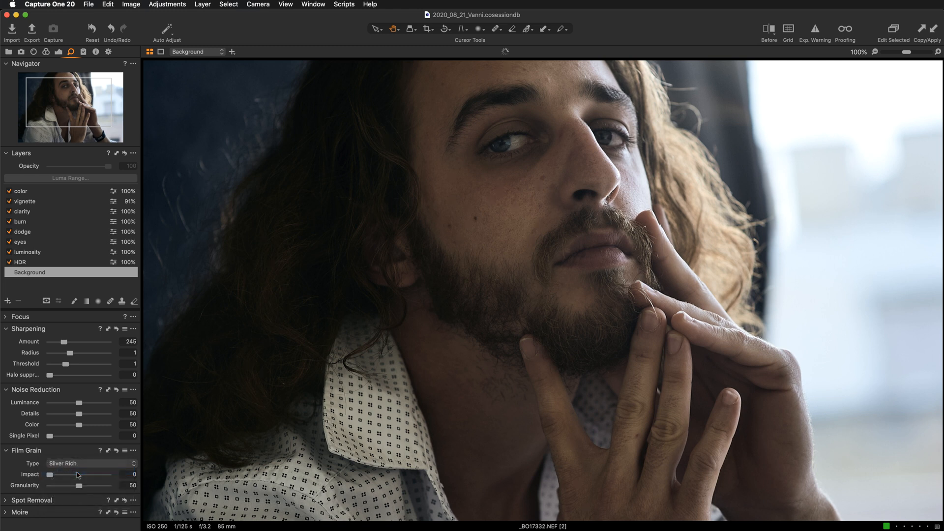
pyautogui.moveTo(49, 475); pyautogui.dragTo(64, 476)
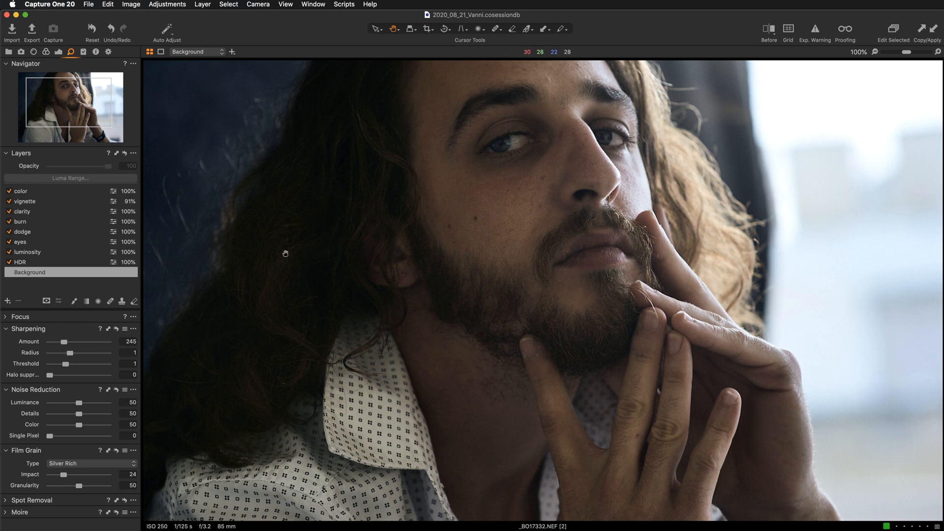
pyautogui.moveTo(285, 253); pyautogui.dragTo(427, 349)
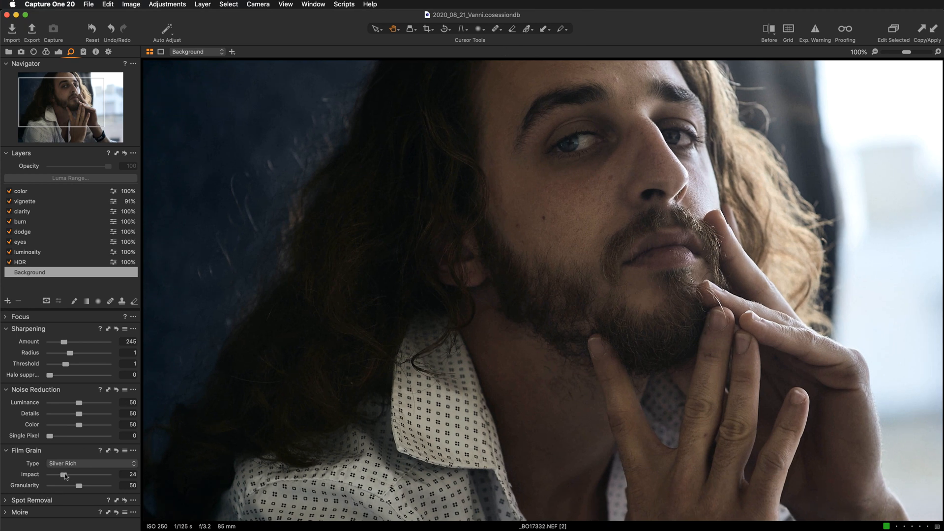
pyautogui.moveTo(65, 475); pyautogui.dragTo(68, 475)
pyautogui.moveTo(69, 474); pyautogui.dragTo(65, 474)
pyautogui.doubleClick(33, 476)
pyautogui.press('super+z')
# Step: Compare the original and edited portrait in a fitted before/after split view, and check the color layer on and off
pyautogui.press('super+0')
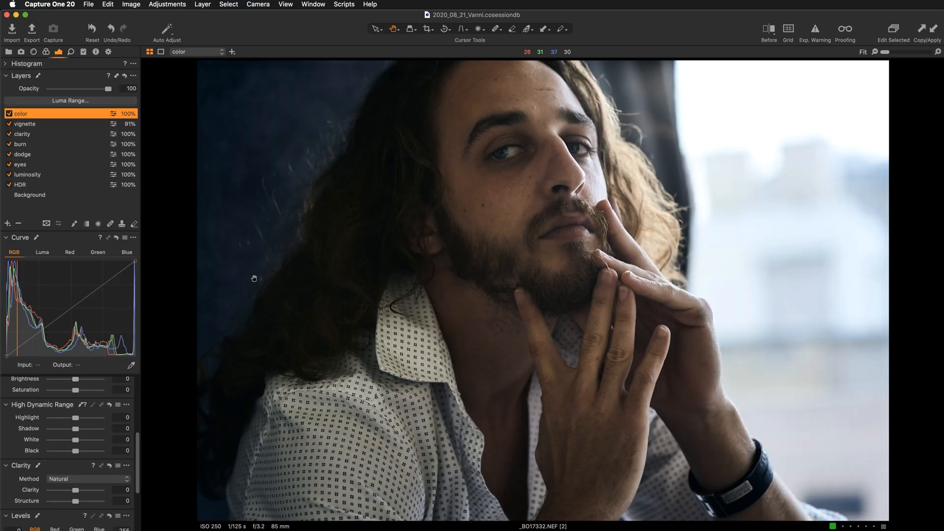
pyautogui.press('y')
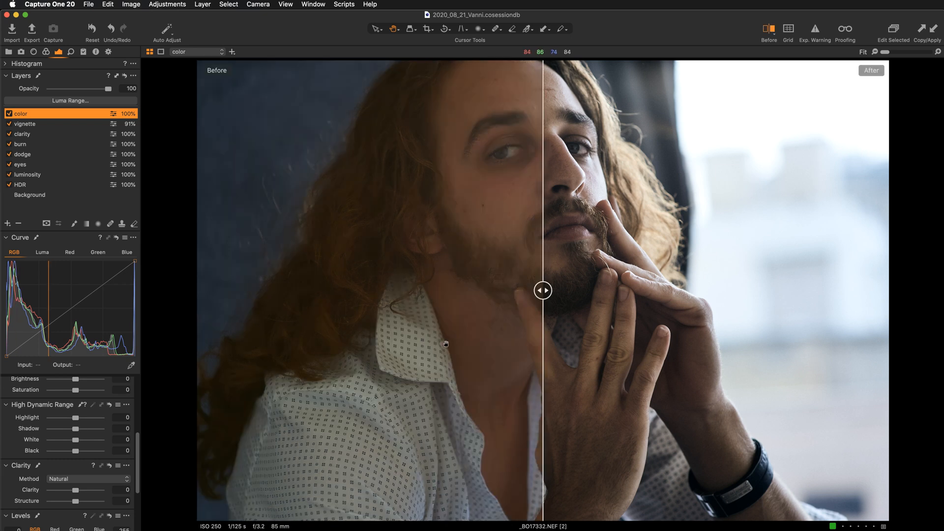
pyautogui.moveTo(543, 290); pyautogui.dragTo(835, 310)
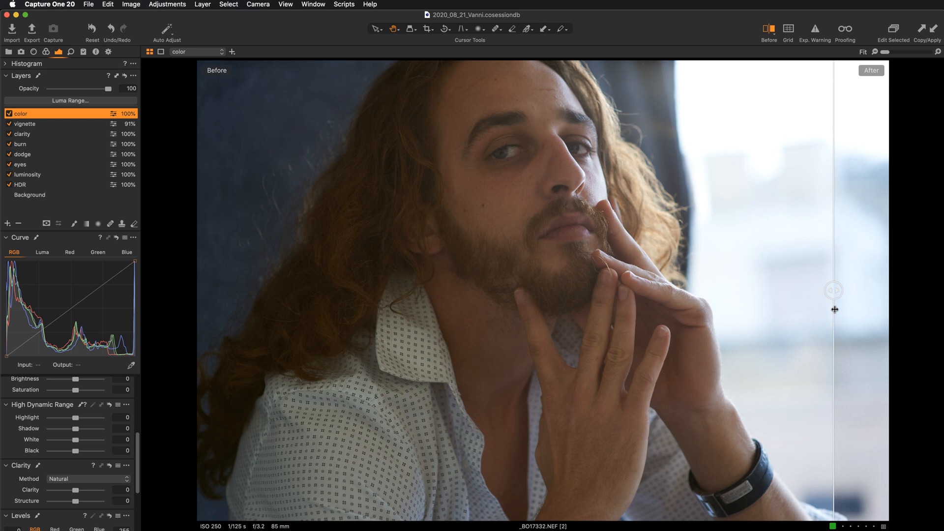
pyautogui.moveTo(835, 310); pyautogui.dragTo(212, 292)
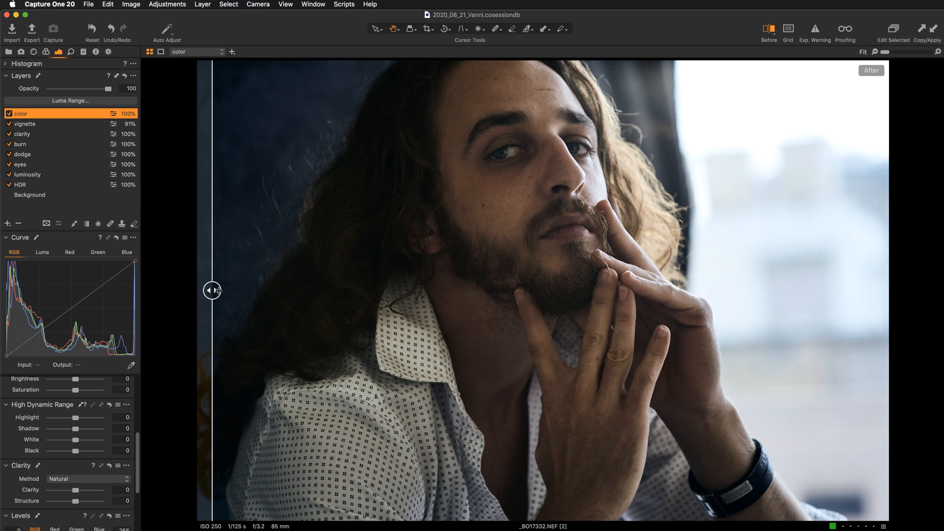
pyautogui.click(8, 114)
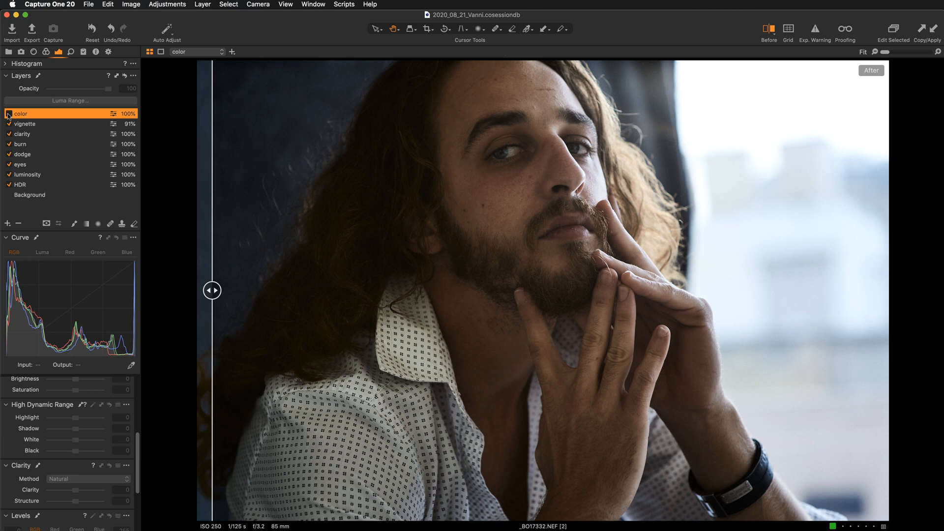
pyautogui.click(8, 113)
pyautogui.moveTo(212, 291)
pyautogui.mouseDown()
pyautogui.moveTo(811, 297)
pyautogui.moveTo(210, 292)
pyautogui.mouseUp()
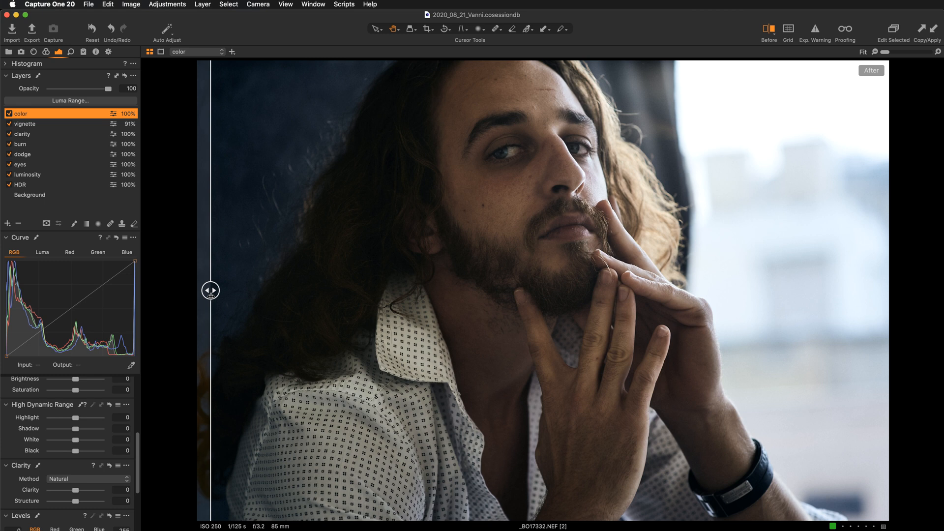
pyautogui.moveTo(210, 290); pyautogui.dragTo(211, 290)
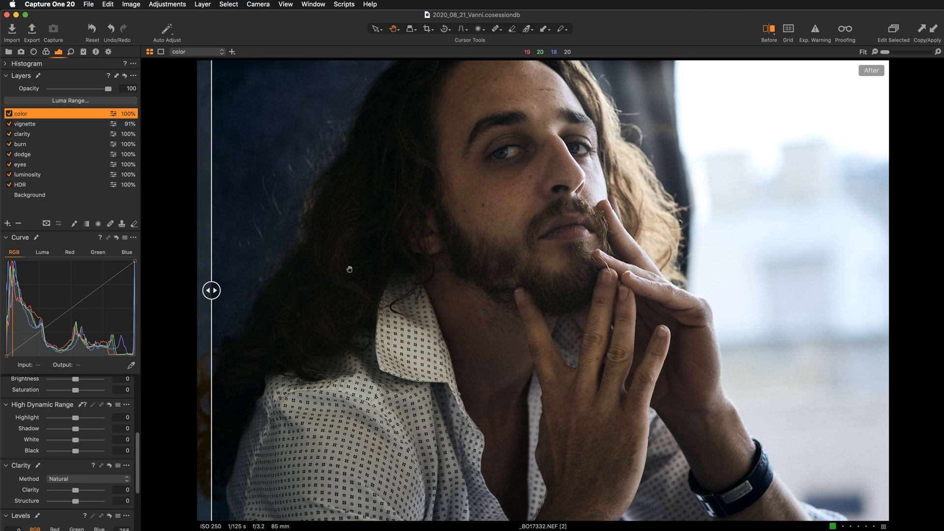
pyautogui.moveTo(211, 329); pyautogui.dragTo(206, 329)
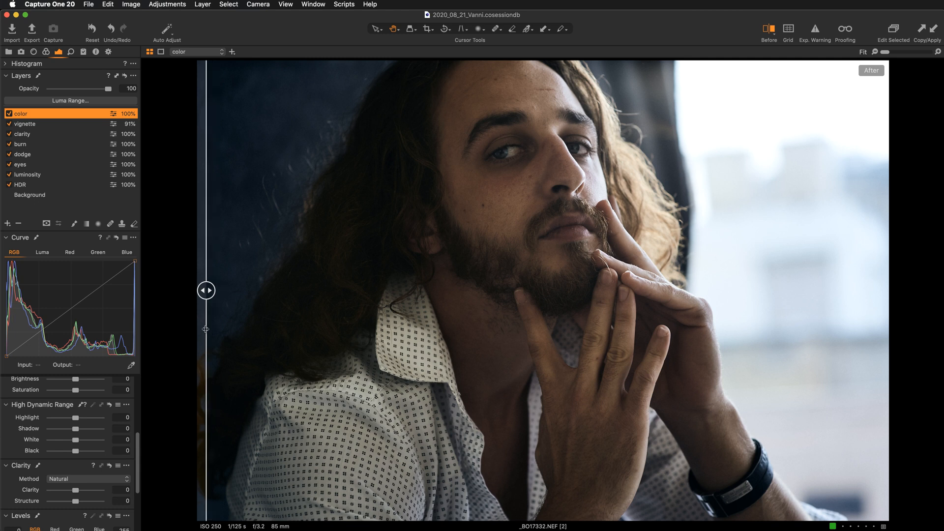
pyautogui.moveTo(206, 329)
pyautogui.mouseDown()
pyautogui.moveTo(710, 326)
pyautogui.moveTo(213, 339)
pyautogui.mouseUp()
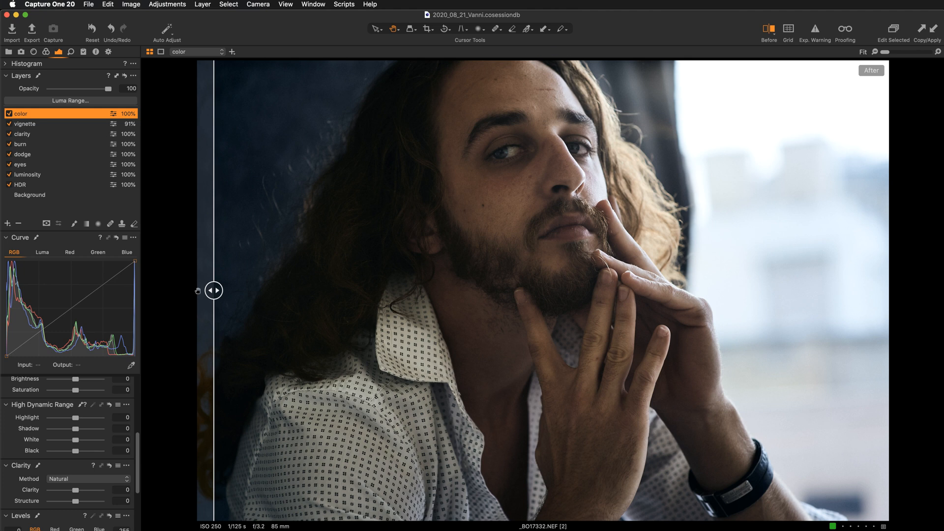
# Step: Hide all eight adjustment layers and re-enable them one at a time from HDR up to color, reviewing each layer's contribution
pyautogui.moveTo(8, 114); pyautogui.dragTo(8, 187)
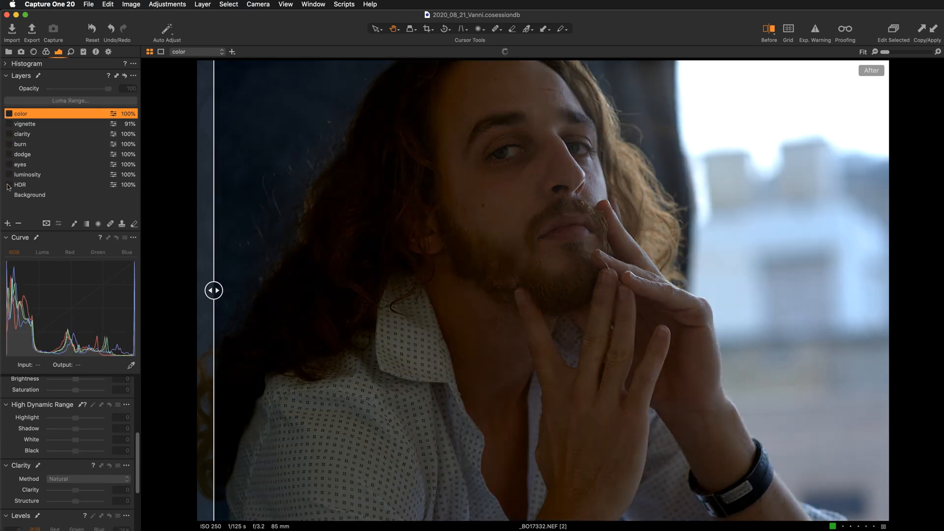
pyautogui.click(31, 195)
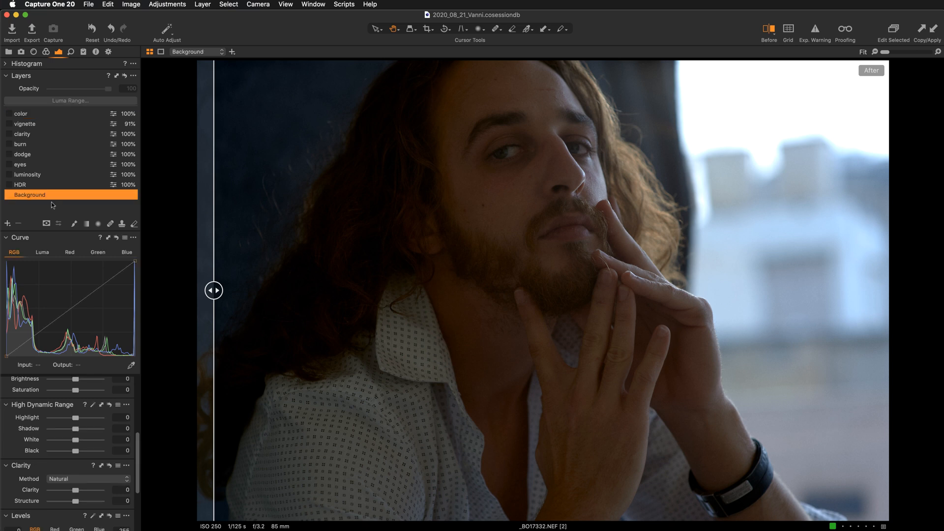
pyautogui.click(9, 185)
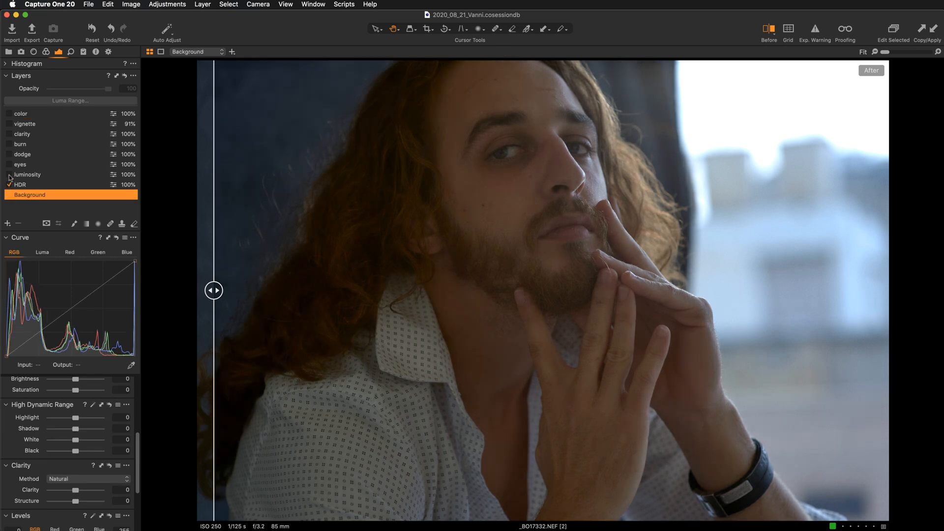
pyautogui.click(9, 164)
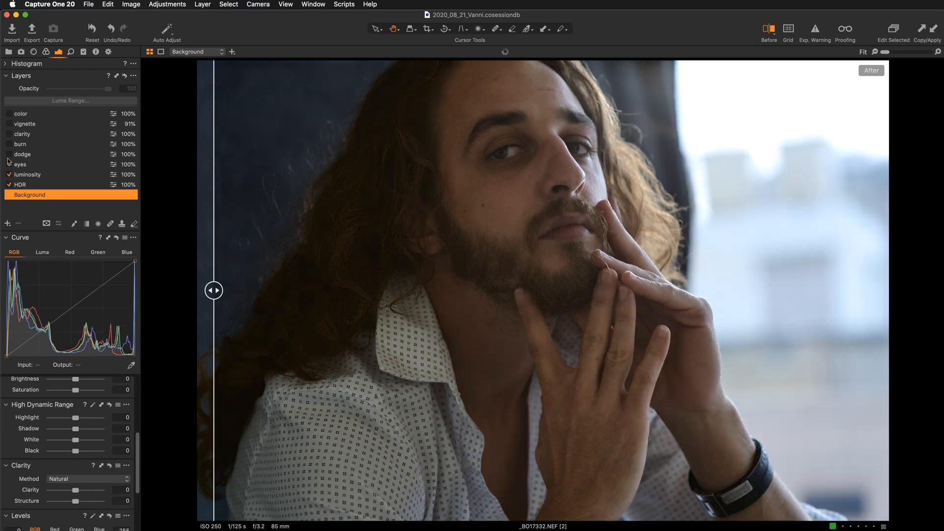
pyautogui.click(9, 154)
pyautogui.click(9, 144)
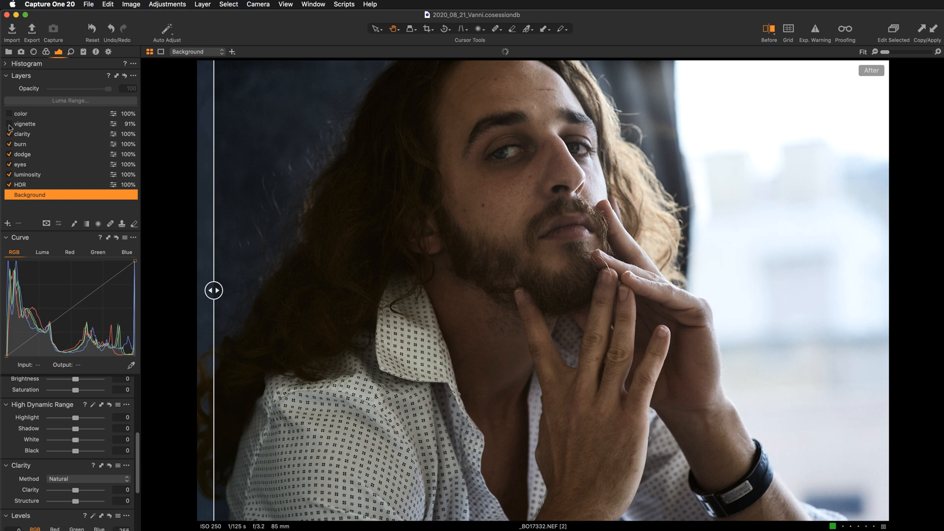
pyautogui.click(9, 124)
pyautogui.click(10, 115)
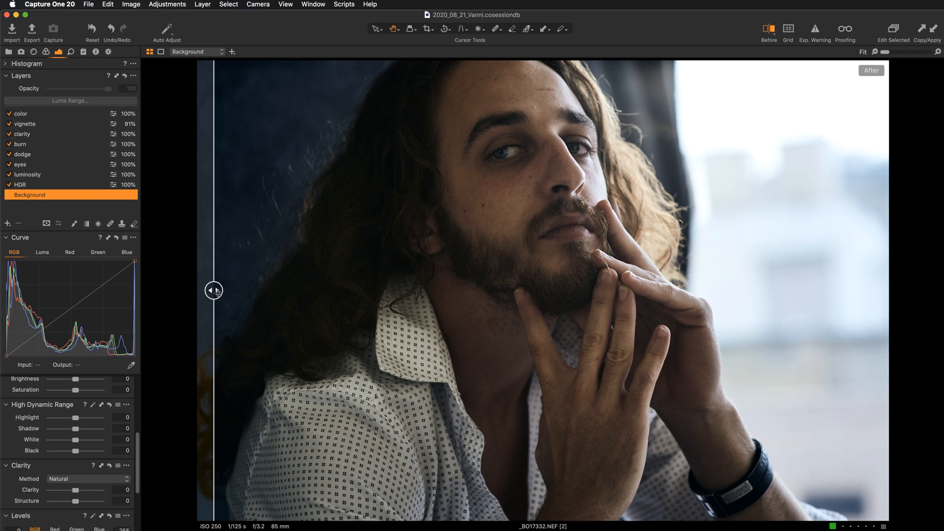
# Step: Turn off the before/after split view and inspect the edited portrait at 100% zoom
pyautogui.moveTo(214, 291)
pyautogui.mouseDown()
pyautogui.moveTo(691, 301)
pyautogui.moveTo(207, 300)
pyautogui.mouseUp()
pyautogui.press('y')
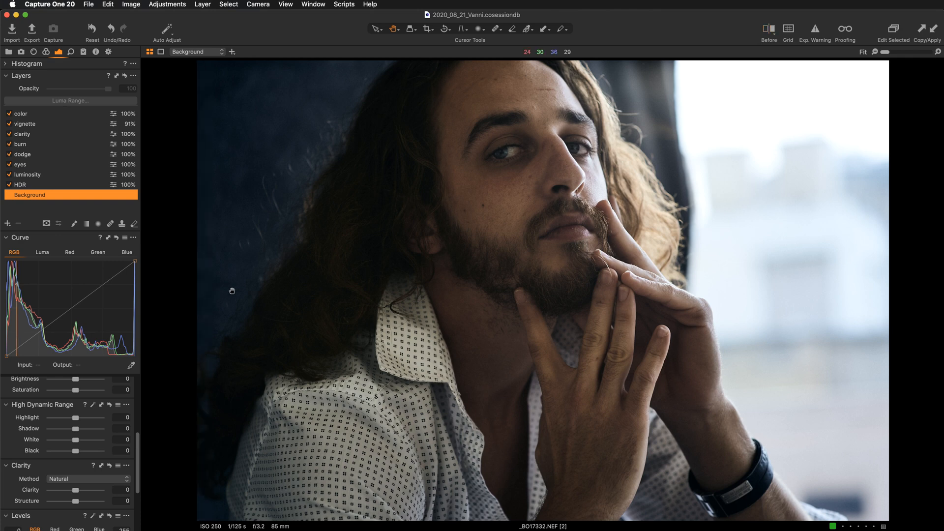
pyautogui.press('super+alt+0')
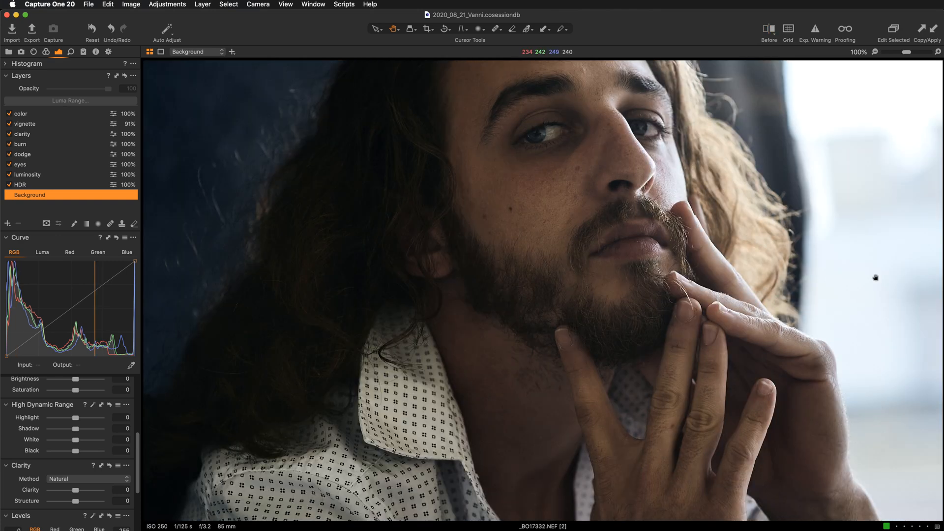